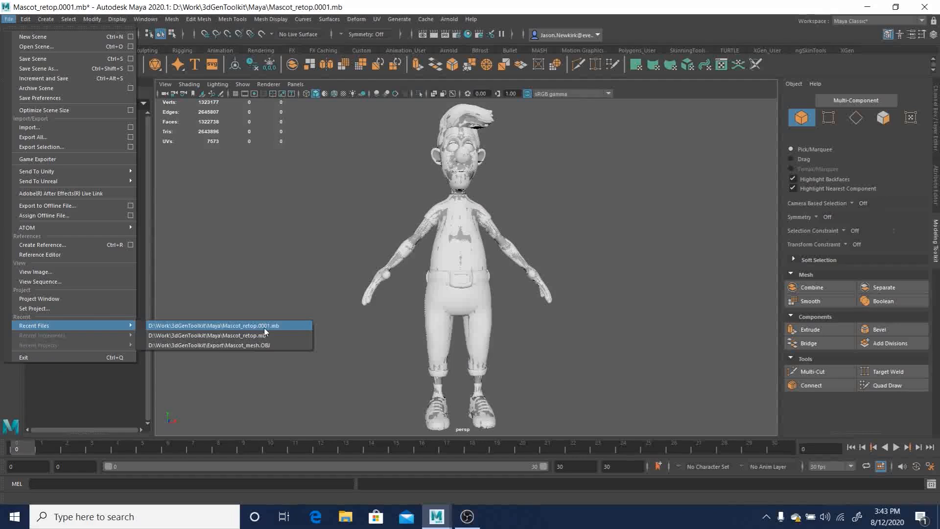
Reopen the recent scene Mascot_retop.0001.mb without saving changes and delete the extra "back" camera from it.
{"action": "left_click", "coordinate": [260, 326]}
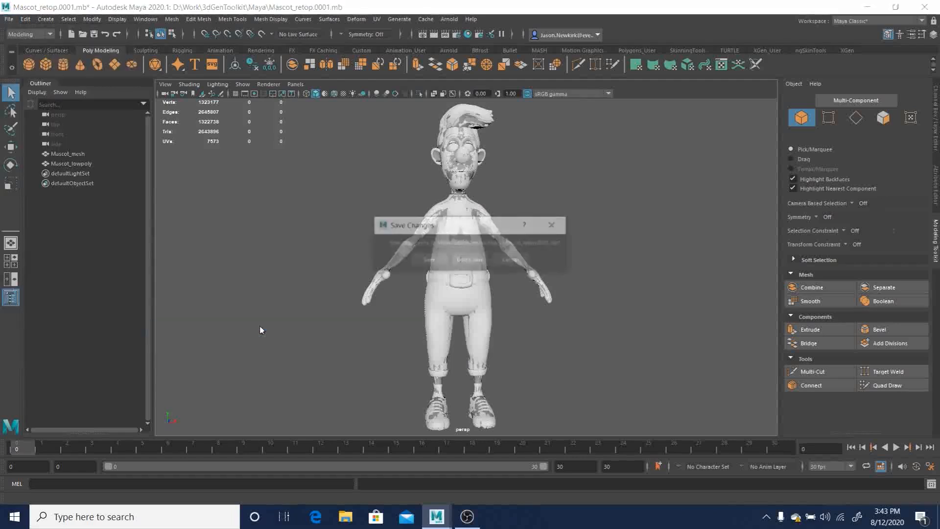
{"action": "left_click", "coordinate": [476, 260]}
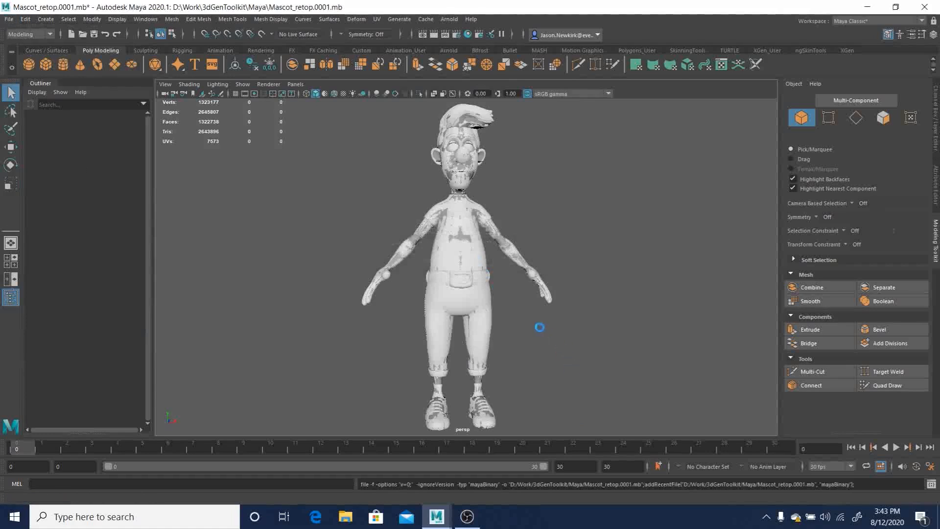
{"action": "left_click", "coordinate": [54, 164]}
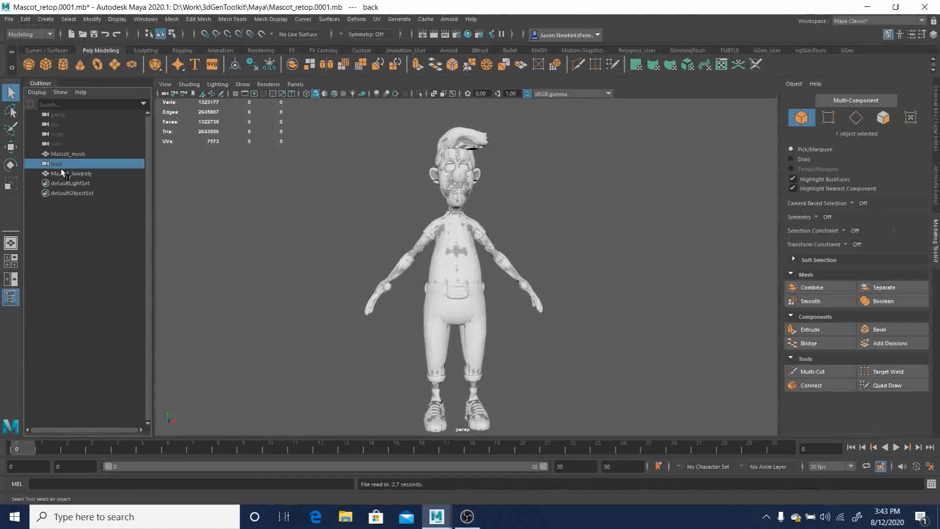
{"action": "key", "text": "Delete"}
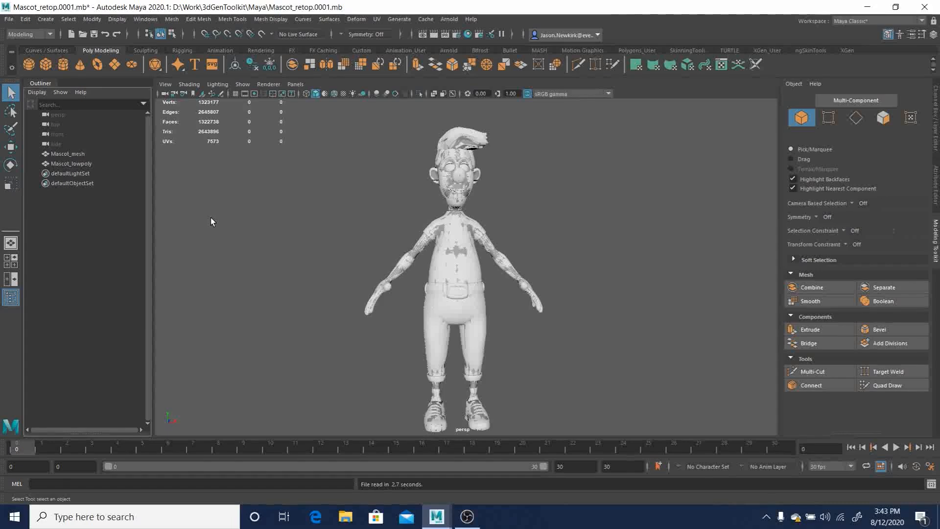
Isolate Mascot_mesh so that it is the only object displayed in the perspective view.
{"action": "right_click_drag", "start_coordinate": [296, 219], "coordinate": [417, 240], "text": "alt"}
{"action": "middle_click_drag", "start_coordinate": [453, 247], "coordinate": [459, 227], "text": "alt"}
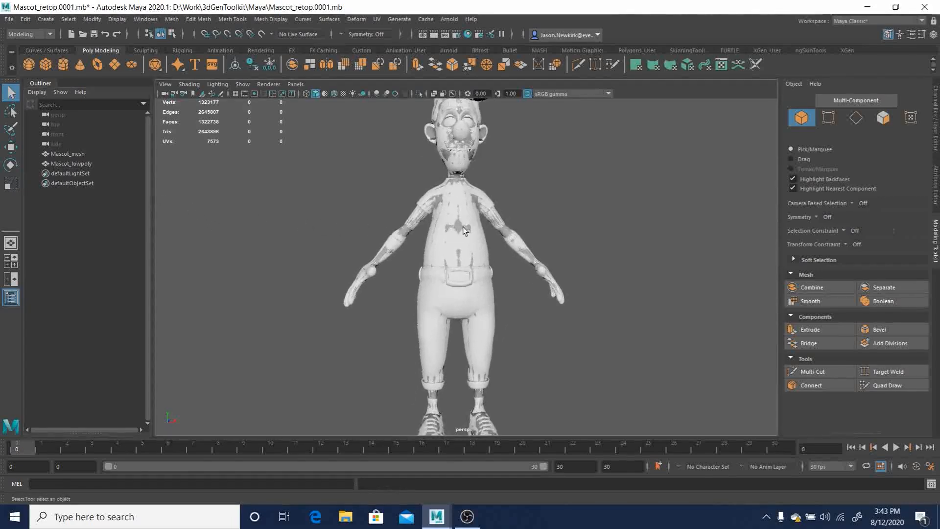
{"action": "left_click_drag", "start_coordinate": [461, 227], "coordinate": [456, 244], "text": "alt"}
{"action": "middle_click_drag", "start_coordinate": [483, 224], "coordinate": [482, 223], "text": "alt"}
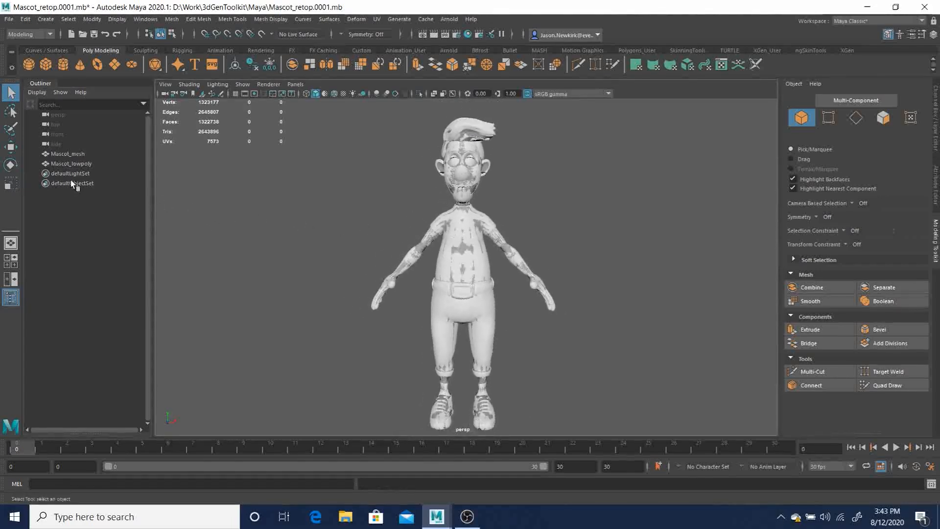
{"action": "left_click", "coordinate": [69, 154]}
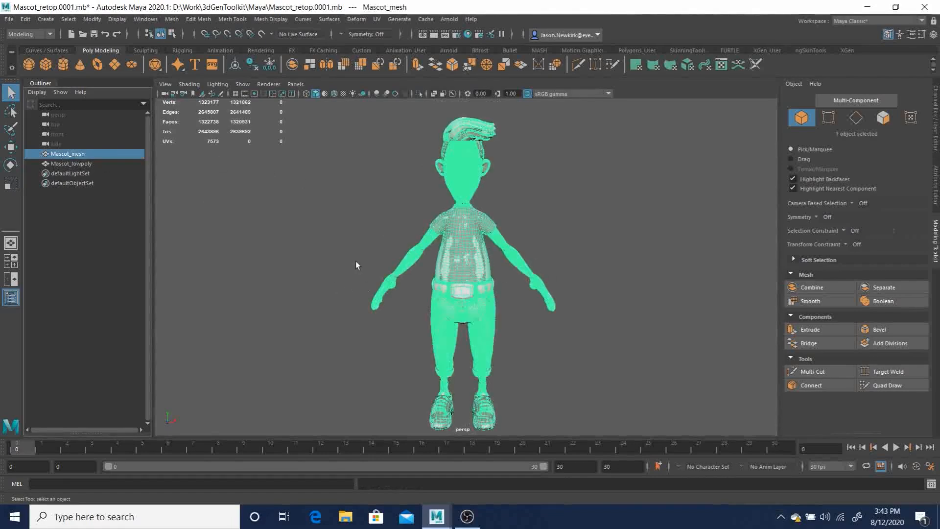
{"action": "key", "text": "ctrl+1"}
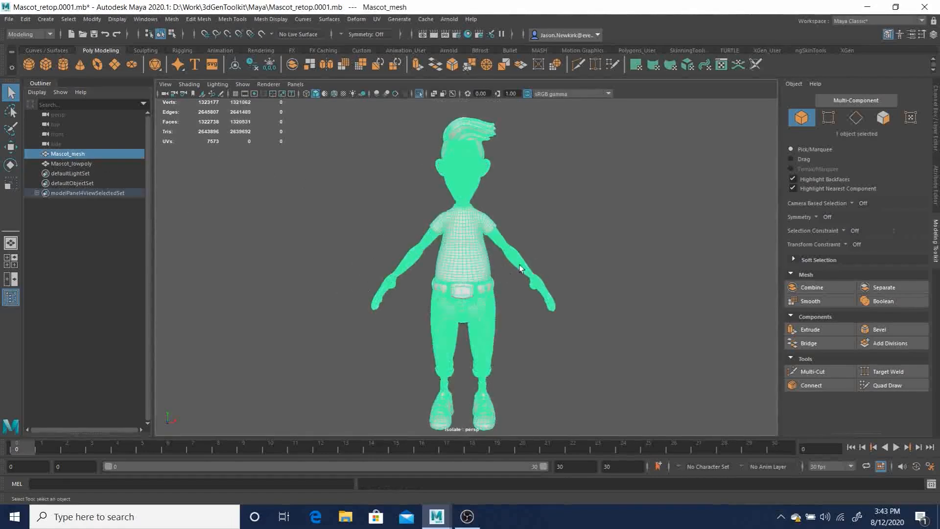
Examine the isolated high-poly mesh around the face, focusing on both eyebrows from several angles.
{"action": "mouse_move", "coordinate": [482, 233]}
{"action": "left_mouse_down", "text": "alt"}
{"action": "mouse_move", "coordinate": [538, 255]}
{"action": "mouse_move", "coordinate": [471, 232]}
{"action": "mouse_move", "coordinate": [425, 230]}
{"action": "left_mouse_up", "text": "alt"}
{"action": "left_click", "coordinate": [499, 230]}
{"action": "right_click_drag", "start_coordinate": [409, 160], "coordinate": [514, 187], "text": "alt"}
{"action": "middle_click_drag", "start_coordinate": [514, 186], "coordinate": [545, 323], "text": "alt"}
{"action": "right_click_drag", "start_coordinate": [371, 163], "coordinate": [550, 170], "text": "alt"}
{"action": "middle_click_drag", "start_coordinate": [550, 170], "coordinate": [539, 274], "text": "alt"}
{"action": "right_click_drag", "start_coordinate": [416, 275], "coordinate": [531, 239], "text": "alt"}
{"action": "middle_click_drag", "start_coordinate": [531, 239], "coordinate": [504, 250], "text": "alt"}
{"action": "left_click", "coordinate": [495, 228]}
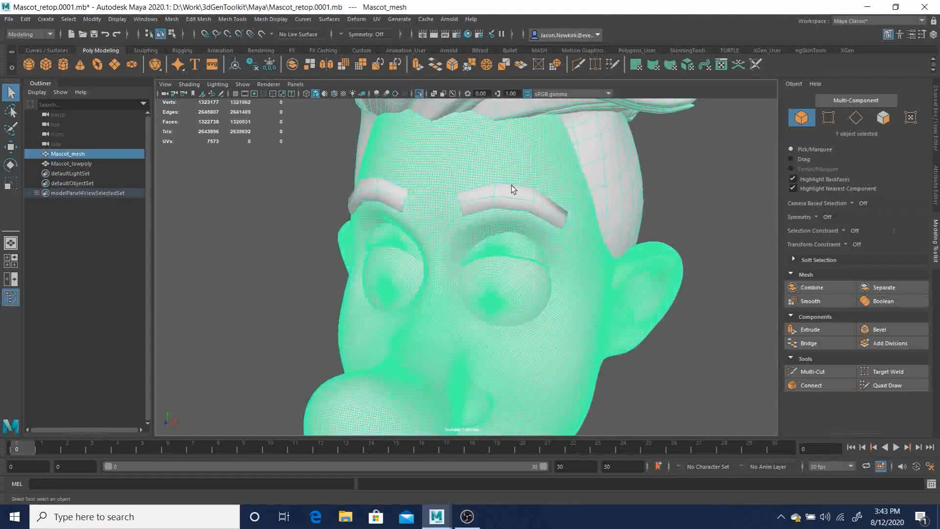
{"action": "left_click_drag", "start_coordinate": [511, 189], "coordinate": [623, 227], "text": "alt"}
{"action": "middle_click_drag", "start_coordinate": [624, 227], "coordinate": [511, 220], "text": "alt"}
{"action": "left_click_drag", "start_coordinate": [511, 219], "coordinate": [380, 268], "text": "alt"}
{"action": "right_click_drag", "start_coordinate": [380, 268], "coordinate": [564, 234], "text": "alt"}
{"action": "left_click_drag", "start_coordinate": [564, 234], "coordinate": [525, 230], "text": "alt"}
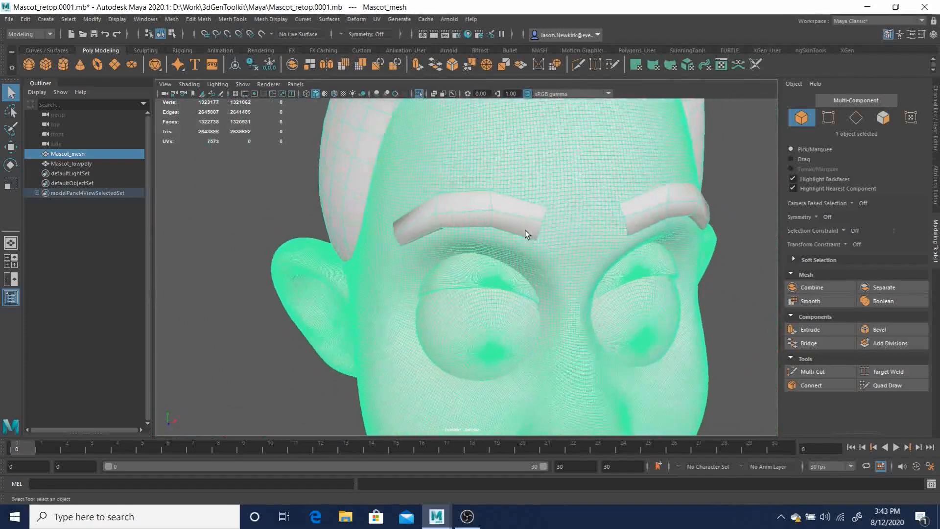
Select the faces of both eyebrows on Mascot_mesh and duplicate them as separate geometry.
{"action": "right_click", "coordinate": [465, 203]}
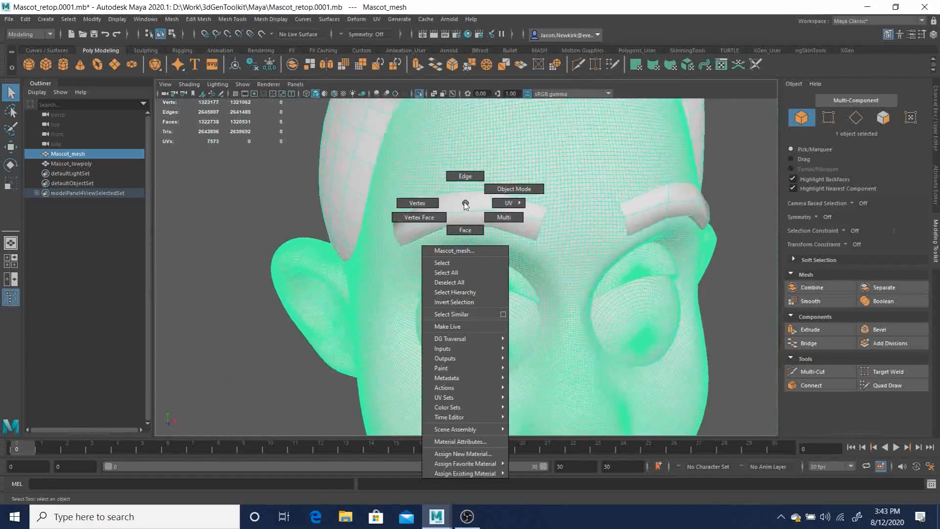
{"action": "left_click", "coordinate": [465, 230]}
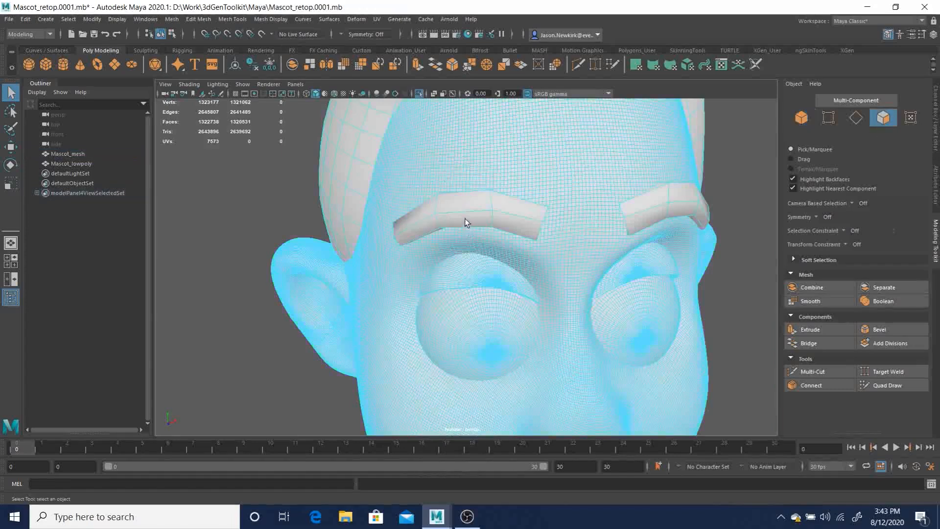
{"action": "left_click", "coordinate": [466, 201]}
{"action": "left_click_drag", "start_coordinate": [651, 266], "coordinate": [560, 267], "text": "alt"}
{"action": "left_click_drag", "start_coordinate": [582, 226], "coordinate": [550, 216], "text": "shift"}
{"action": "left_click_drag", "start_coordinate": [506, 302], "coordinate": [536, 308], "text": "alt"}
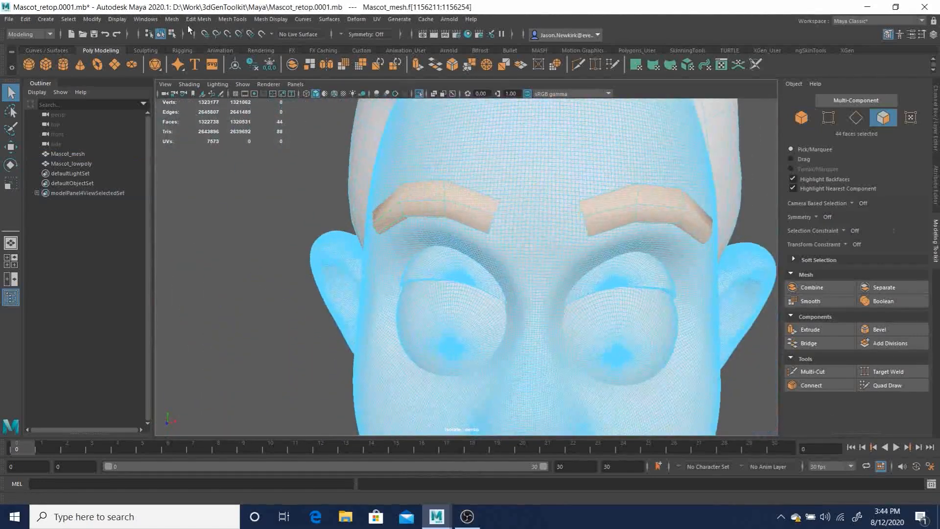
{"action": "left_click", "coordinate": [173, 19]}
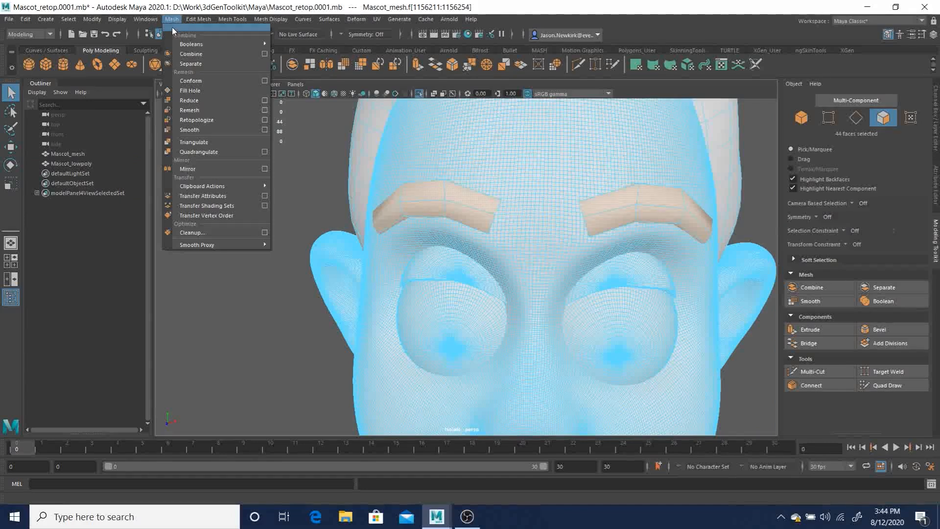
{"action": "mouse_move", "coordinate": [189, 13]}
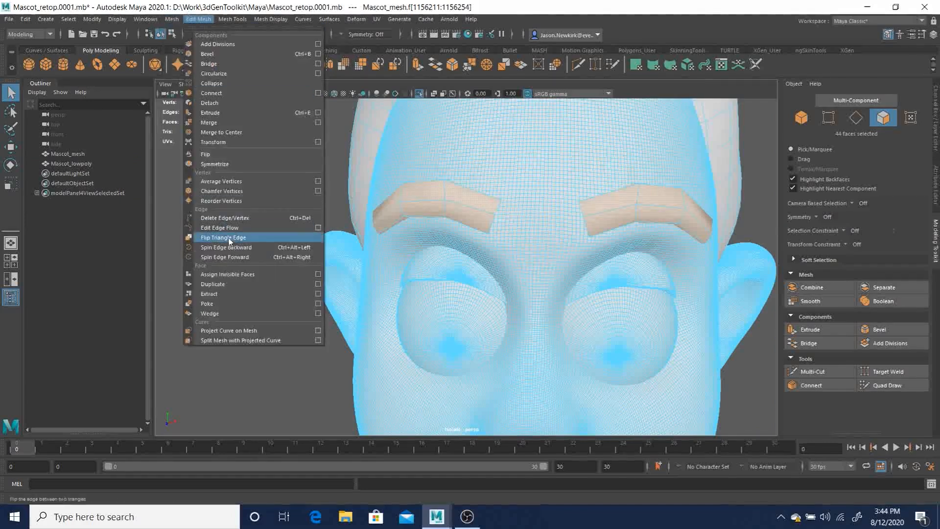
{"action": "left_click", "coordinate": [225, 286]}
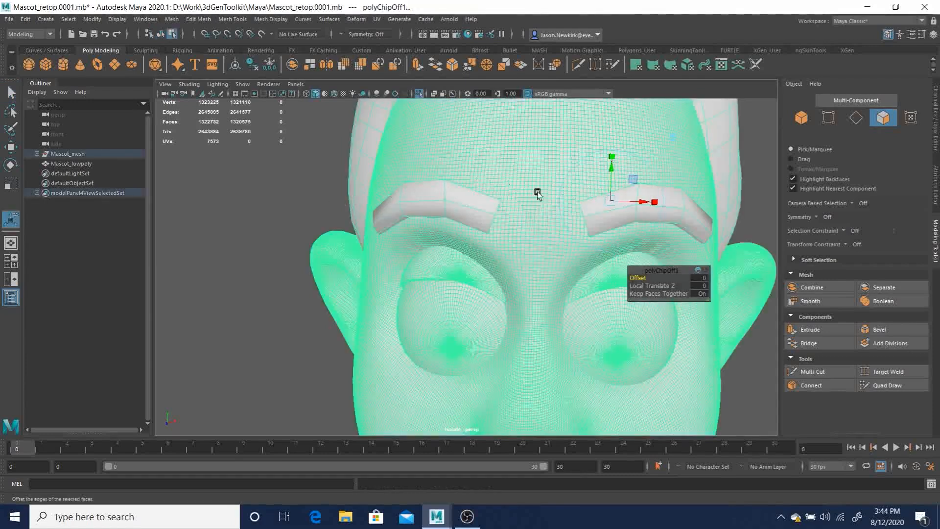
Expand the Mascot_mesh group and check which part of the head each of its three polySurface objects represents.
{"action": "left_click", "coordinate": [36, 154]}
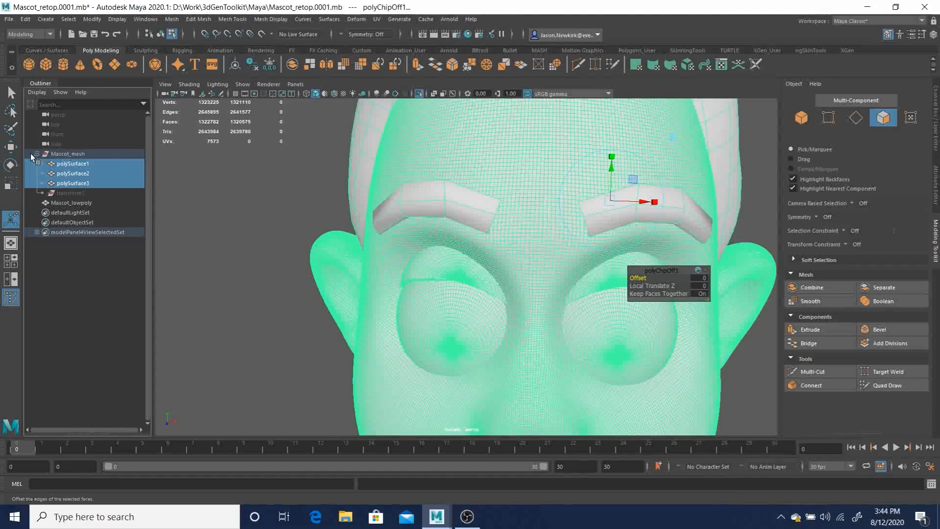
{"action": "left_click", "coordinate": [71, 165]}
{"action": "right_click_drag", "start_coordinate": [596, 248], "coordinate": [214, 209], "text": "alt"}
{"action": "middle_click_drag", "start_coordinate": [514, 295], "coordinate": [500, 232], "text": "alt"}
{"action": "mouse_move", "coordinate": [500, 231]}
{"action": "left_mouse_down", "text": "alt"}
{"action": "mouse_move", "coordinate": [489, 244]}
{"action": "mouse_move", "coordinate": [516, 233]}
{"action": "left_mouse_up", "text": "alt"}
{"action": "right_click_drag", "start_coordinate": [516, 234], "coordinate": [513, 207], "text": "alt"}
{"action": "middle_click_drag", "start_coordinate": [513, 208], "coordinate": [500, 272], "text": "alt"}
{"action": "left_click_drag", "start_coordinate": [500, 271], "coordinate": [564, 202], "text": "alt"}
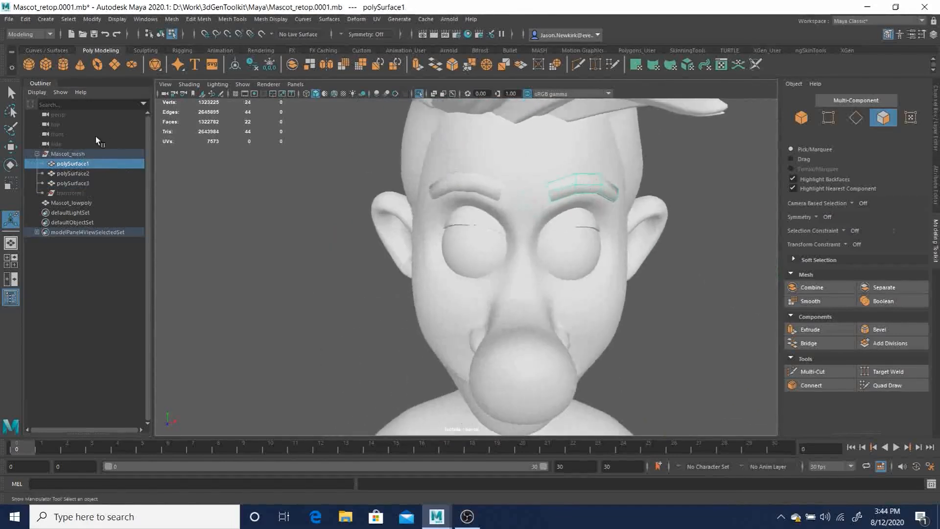
{"action": "left_click", "coordinate": [80, 174]}
{"action": "left_click", "coordinate": [63, 182]}
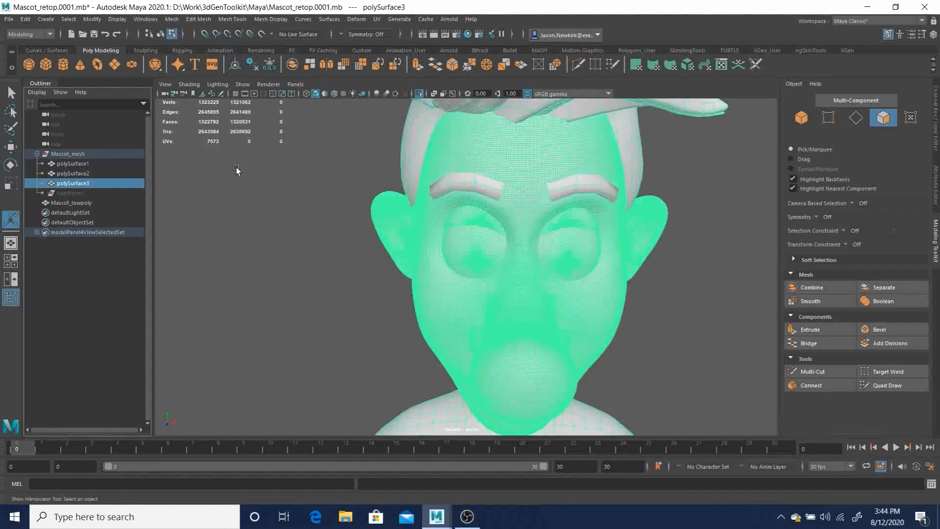
Unparent the two duplicated eyebrow meshes, polySurface1 and polySurface2, from the Mascot_mesh group.
{"action": "left_click", "coordinate": [73, 164]}
{"action": "left_click", "coordinate": [76, 174], "text": "ctrl"}
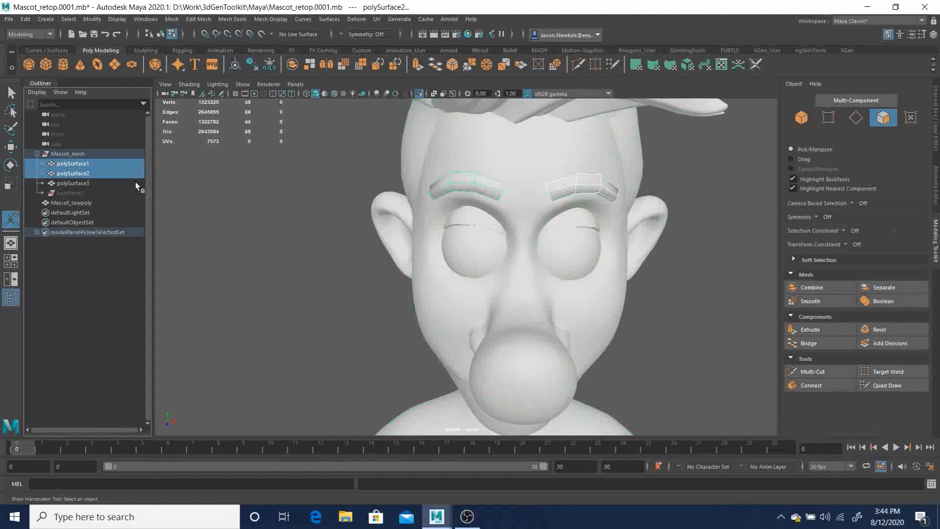
{"action": "key", "text": "shift+p"}
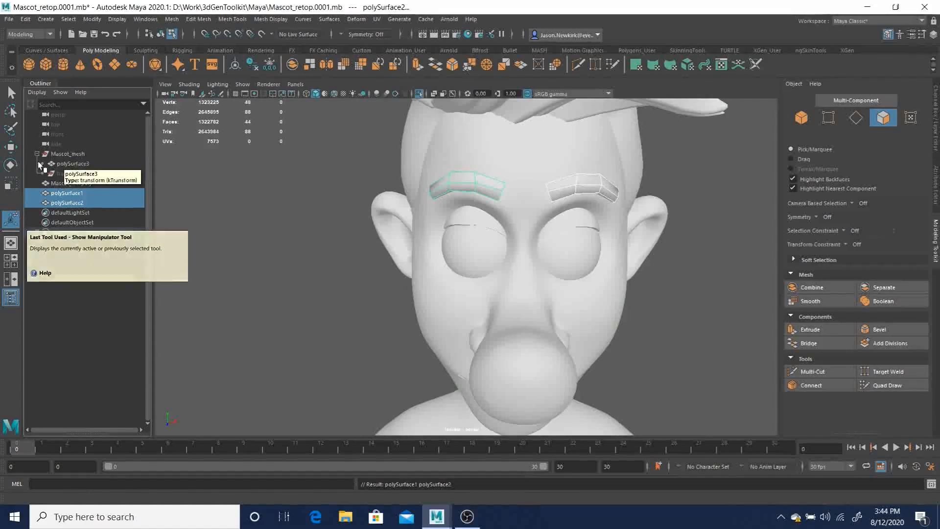
Delete the construction history of polySurface3, followed by the history of all objects in the scene.
{"action": "left_click", "coordinate": [69, 163]}
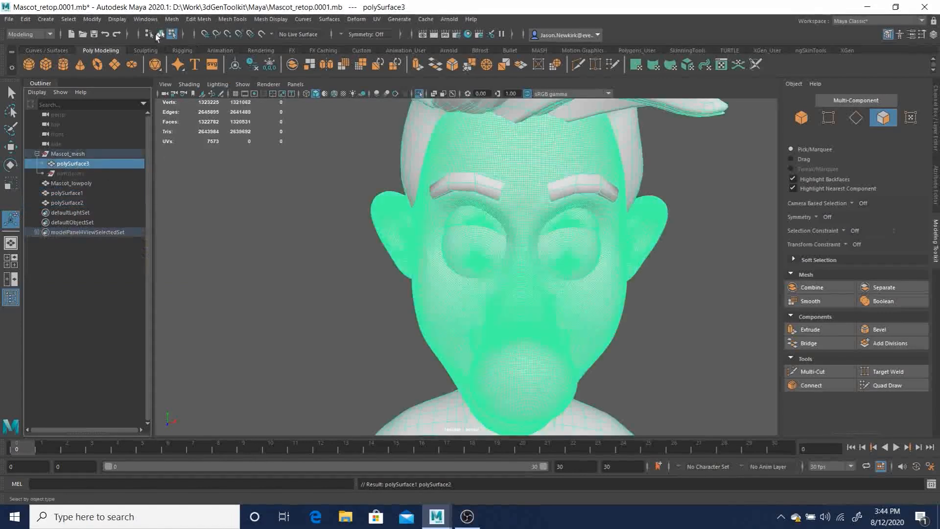
{"action": "left_click", "coordinate": [25, 20]}
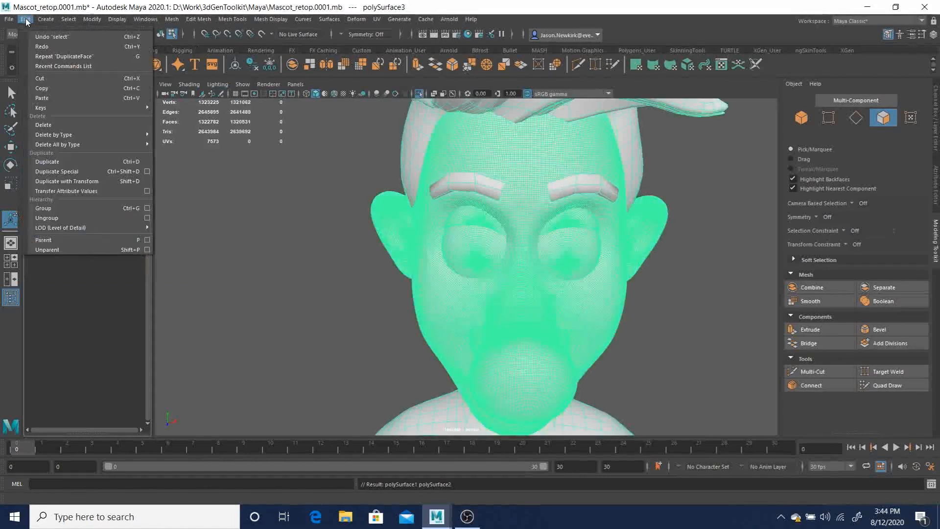
{"action": "mouse_move", "coordinate": [57, 137]}
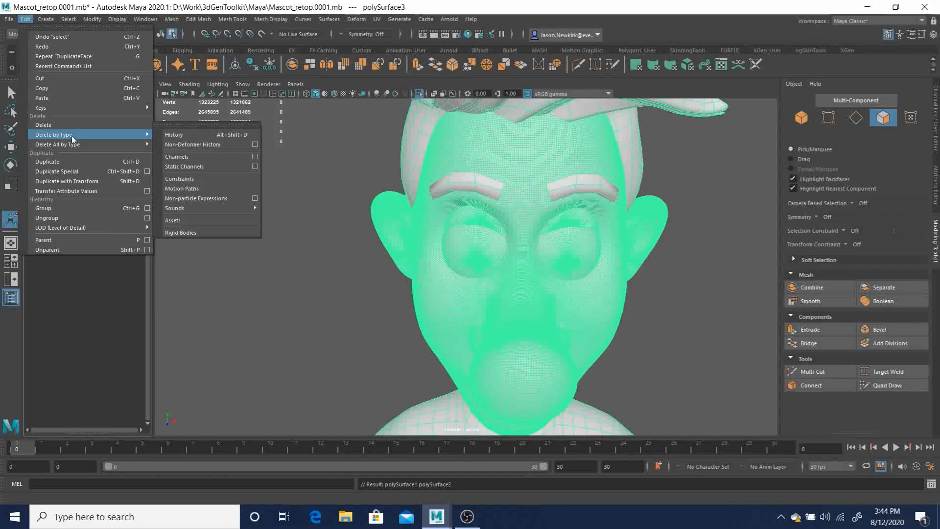
{"action": "left_click", "coordinate": [169, 144]}
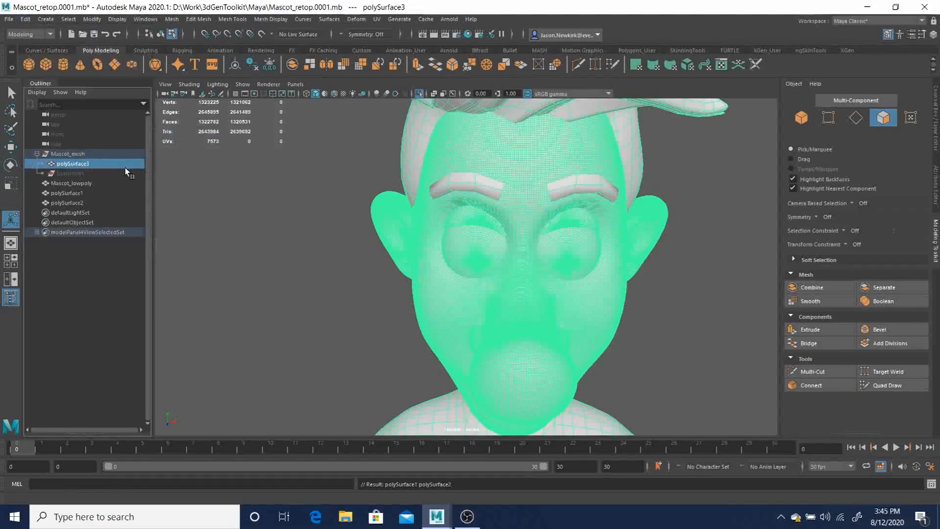
{"action": "right_click_drag", "start_coordinate": [588, 251], "coordinate": [554, 225], "text": "alt"}
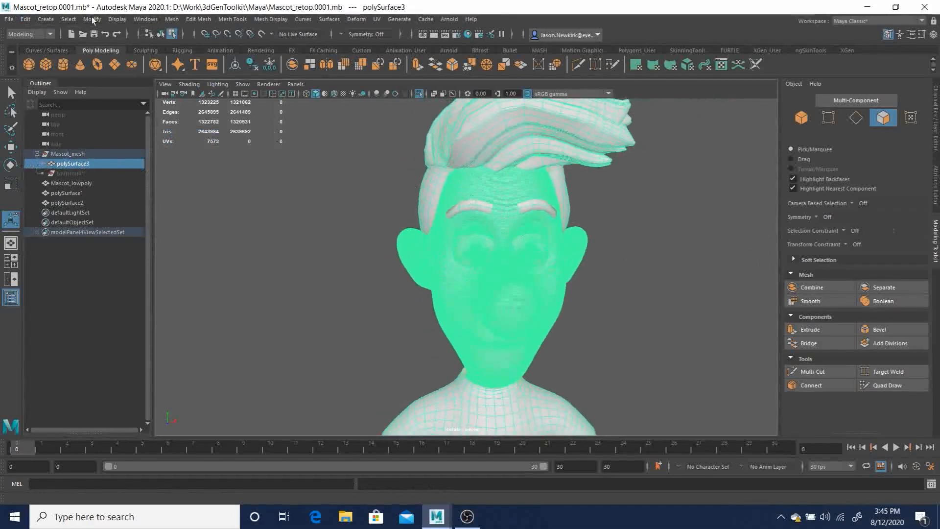
{"action": "left_click", "coordinate": [25, 19]}
{"action": "mouse_move", "coordinate": [89, 146]}
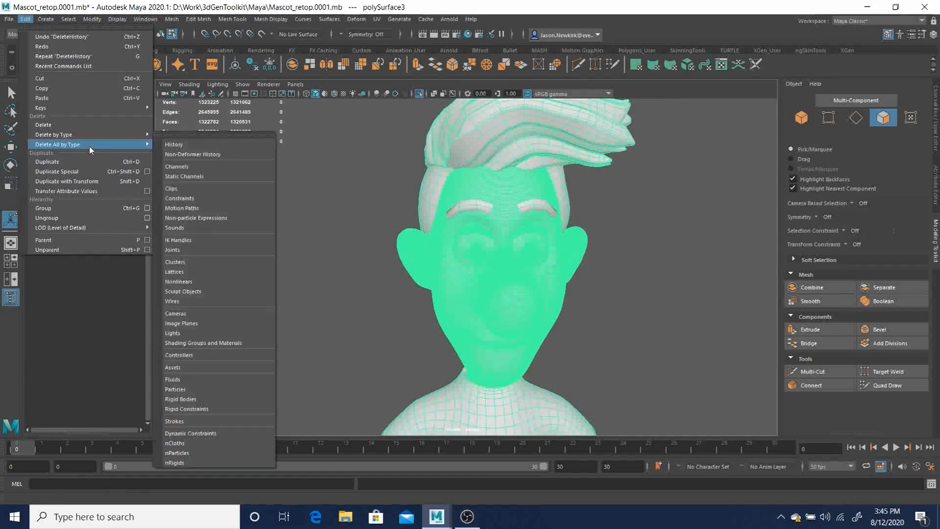
{"action": "left_click", "coordinate": [174, 144]}
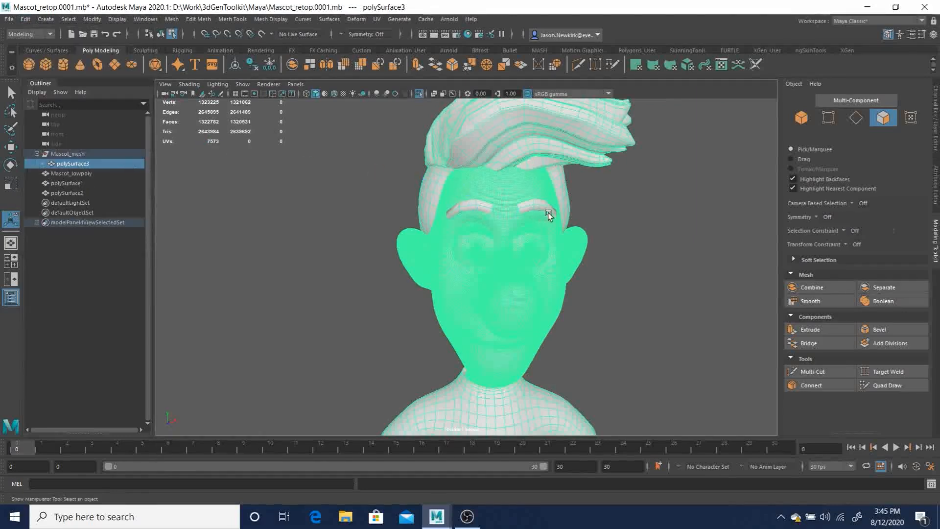
Check polySurface3, Mascot_lowpoly and the two unparented eyebrow meshes by selecting them and viewing the character from the side.
{"action": "right_click_drag", "start_coordinate": [603, 238], "coordinate": [516, 188], "text": "alt"}
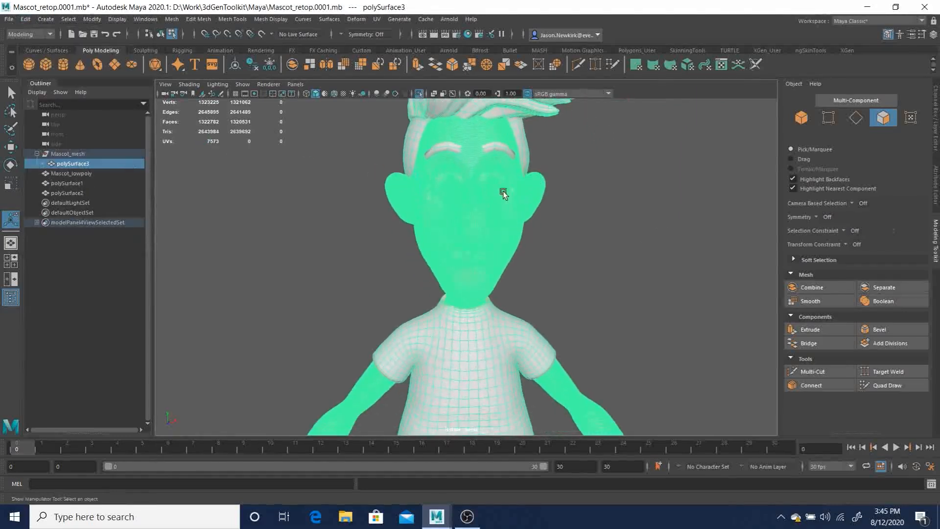
{"action": "left_click", "coordinate": [621, 229]}
{"action": "left_click", "coordinate": [65, 163]}
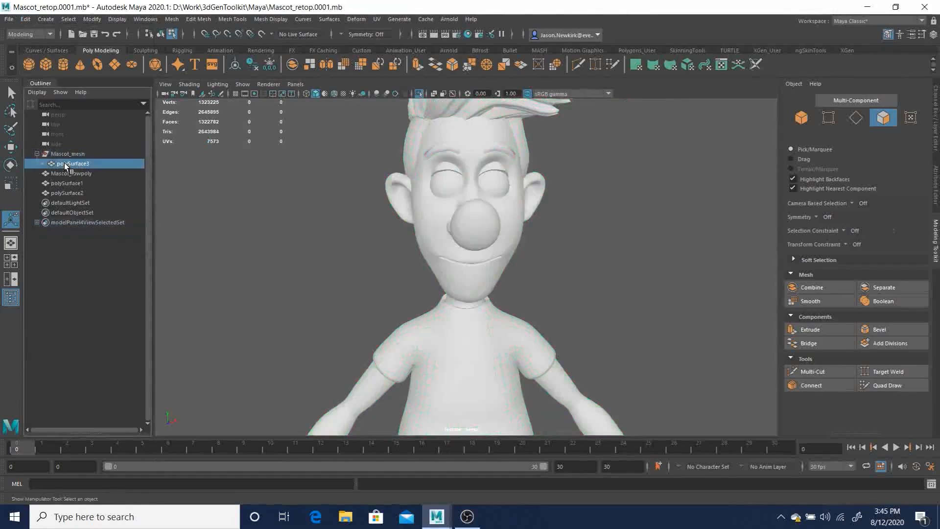
{"action": "left_click_drag", "start_coordinate": [645, 245], "coordinate": [440, 256], "text": "alt"}
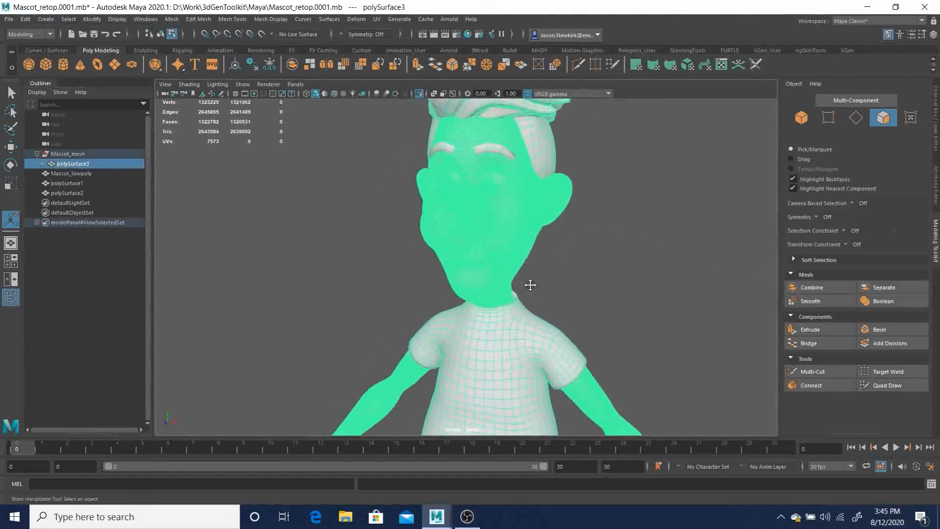
{"action": "left_click_drag", "start_coordinate": [535, 290], "coordinate": [237, 203], "text": "alt"}
{"action": "left_click", "coordinate": [72, 173]}
{"action": "left_click", "coordinate": [69, 191]}
{"action": "left_click", "coordinate": [69, 175]}
{"action": "left_click", "coordinate": [68, 192], "text": "shift"}
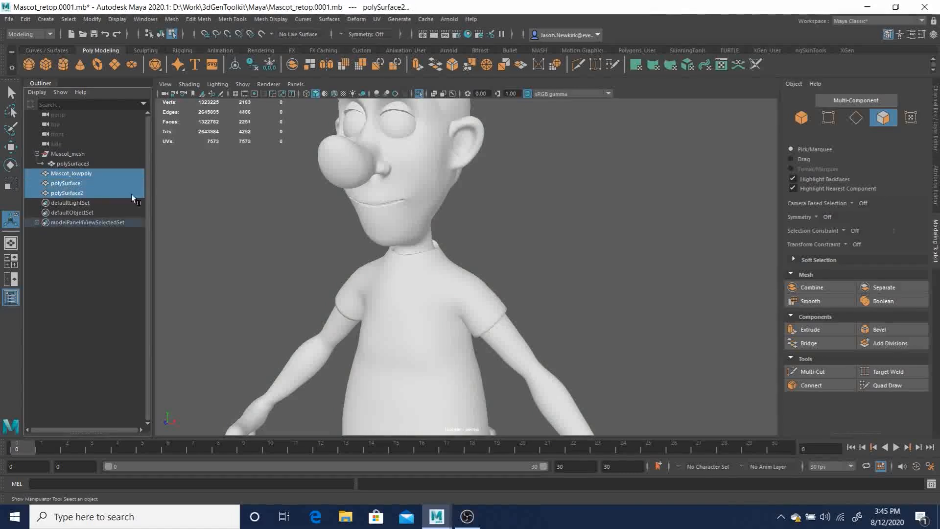
Rename the two eyebrow meshes: polySurface1 as LeftBrow and polySurface2 as RightBrow.
{"action": "left_click", "coordinate": [67, 184]}
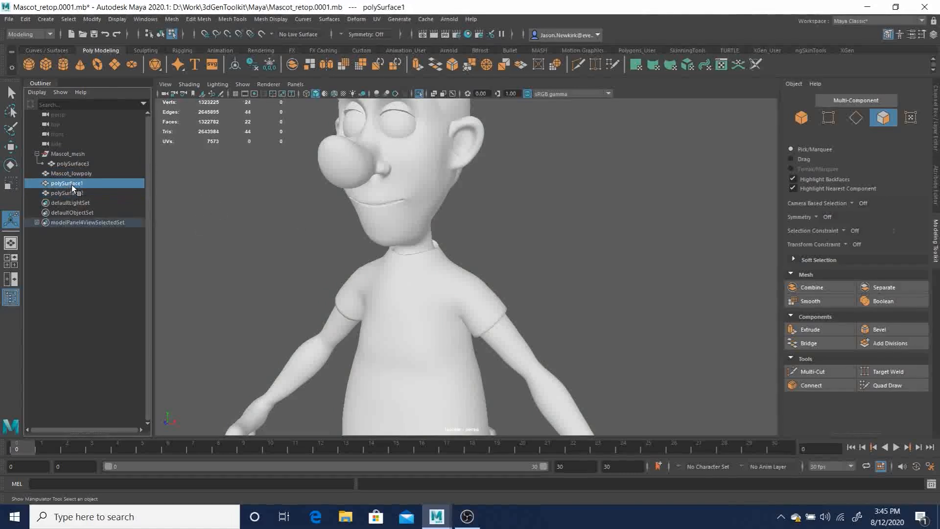
{"action": "key", "text": "f"}
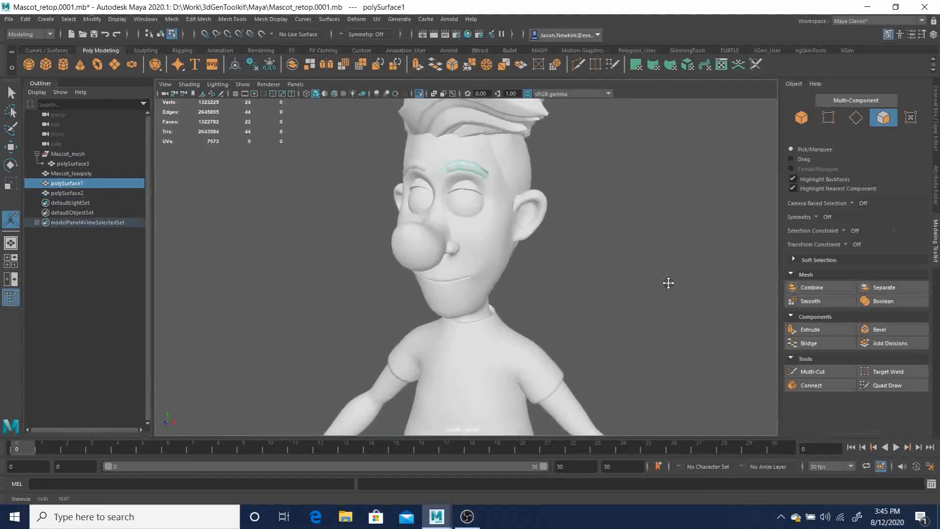
{"action": "double_click", "coordinate": [68, 183]}
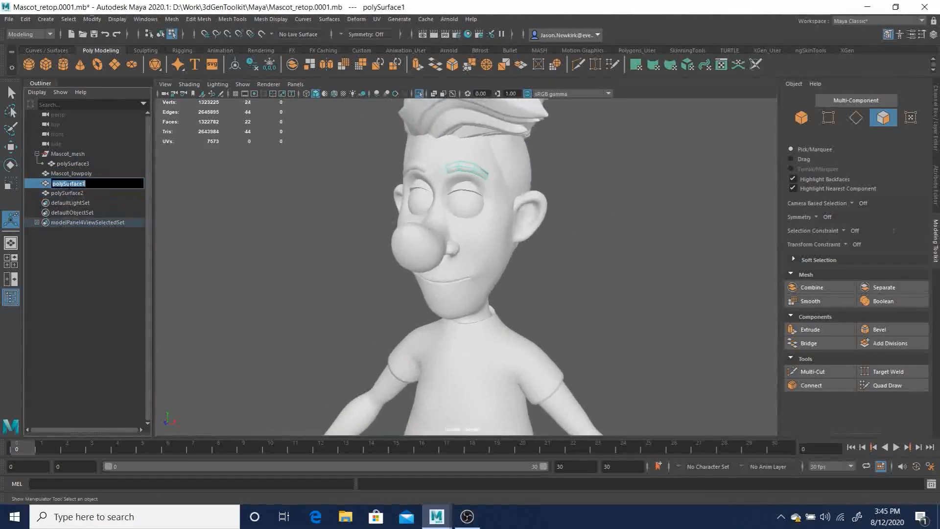
{"action": "type", "text": "LeftBrow"}
{"action": "key", "text": "Return"}
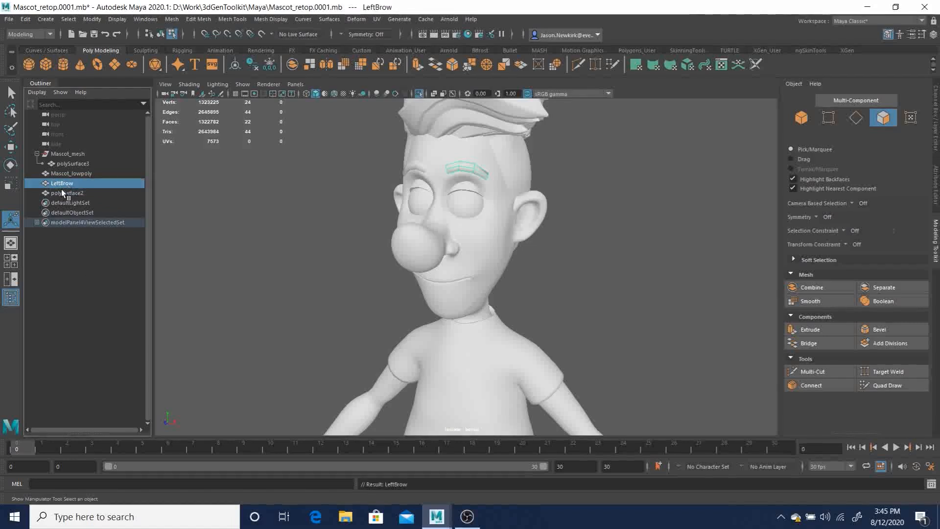
{"action": "double_click", "coordinate": [63, 193]}
{"action": "type", "text": "RightBrow"}
{"action": "key", "text": "Return"}
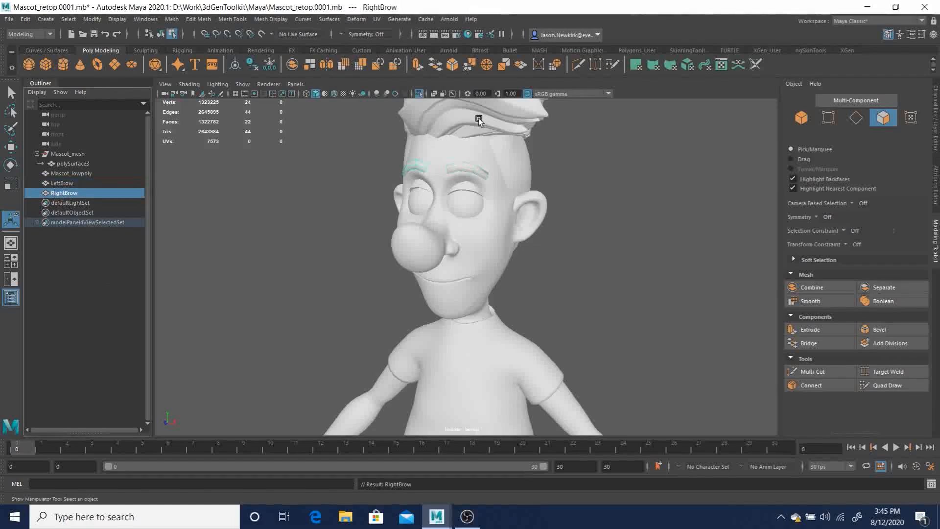
Select all faces of the belt strap and its buckle on the high-poly mesh and duplicate them.
{"action": "left_click_drag", "start_coordinate": [610, 202], "coordinate": [629, 252], "text": "alt"}
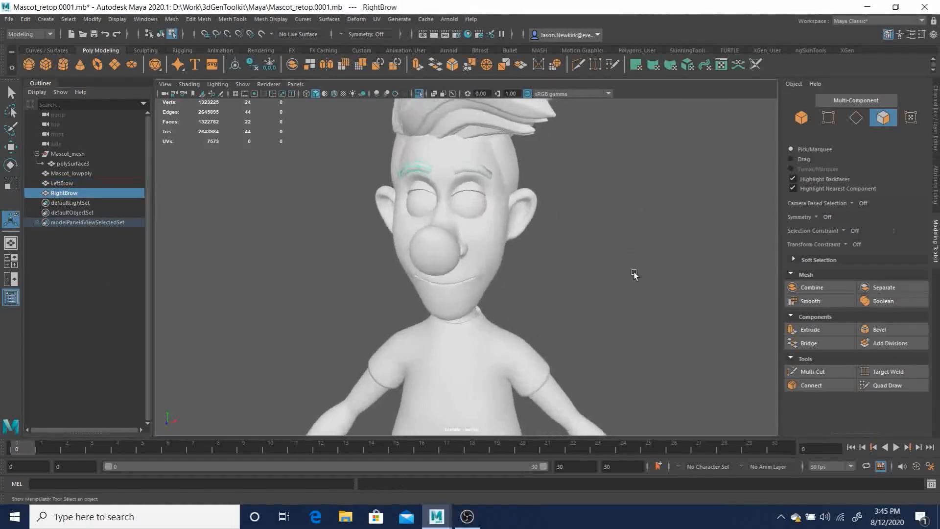
{"action": "middle_click_drag", "start_coordinate": [630, 252], "coordinate": [591, 146], "text": "alt"}
{"action": "middle_click_drag", "start_coordinate": [523, 286], "coordinate": [565, 138], "text": "alt"}
{"action": "right_click_drag", "start_coordinate": [564, 138], "coordinate": [714, 354], "text": "alt"}
{"action": "left_click_drag", "start_coordinate": [568, 248], "coordinate": [521, 248], "text": "alt"}
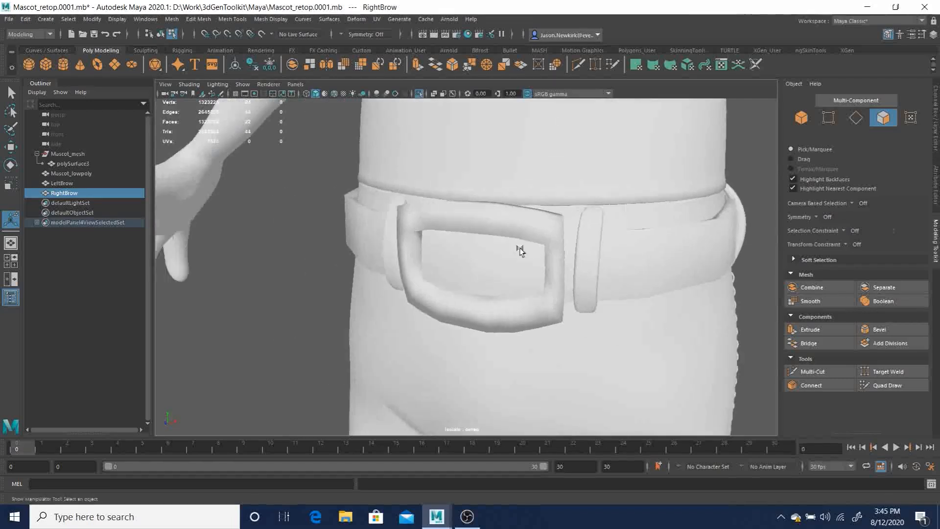
{"action": "key", "text": "q"}
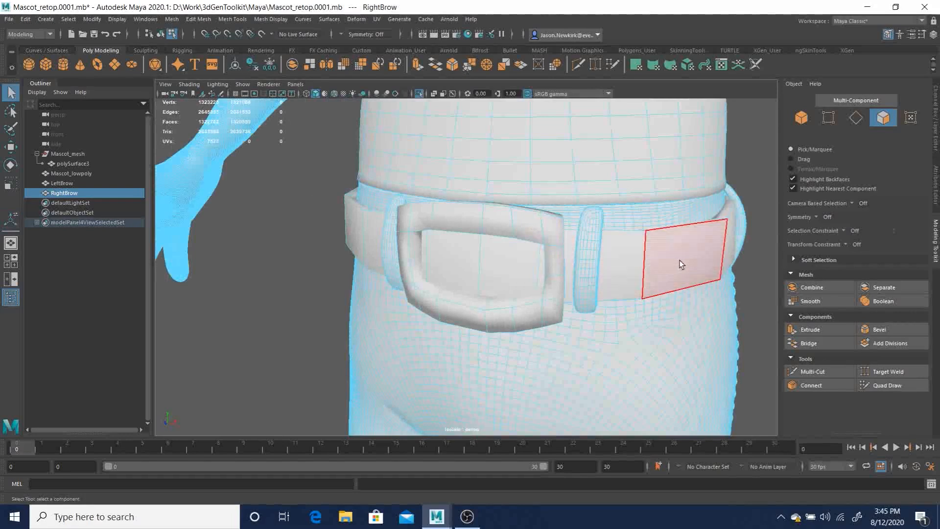
{"action": "double_click", "coordinate": [680, 260]}
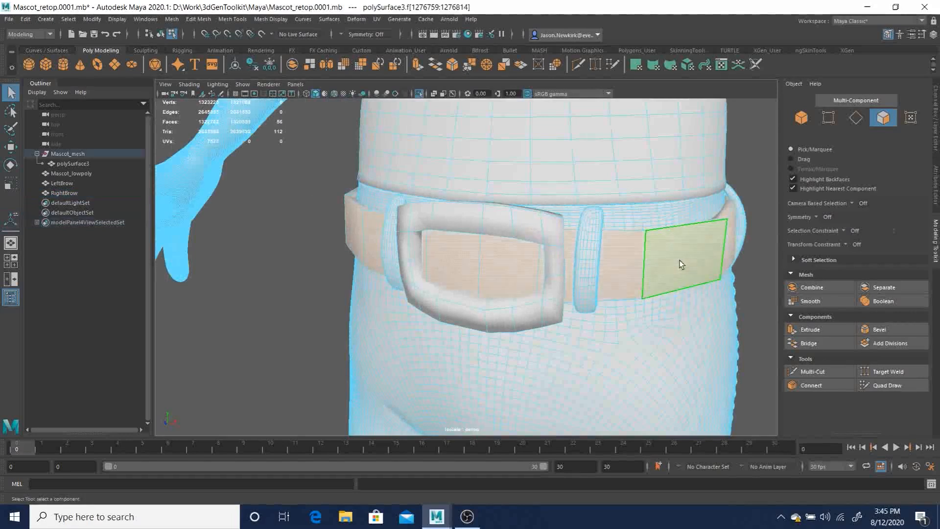
{"action": "double_click", "coordinate": [497, 220], "text": "shift"}
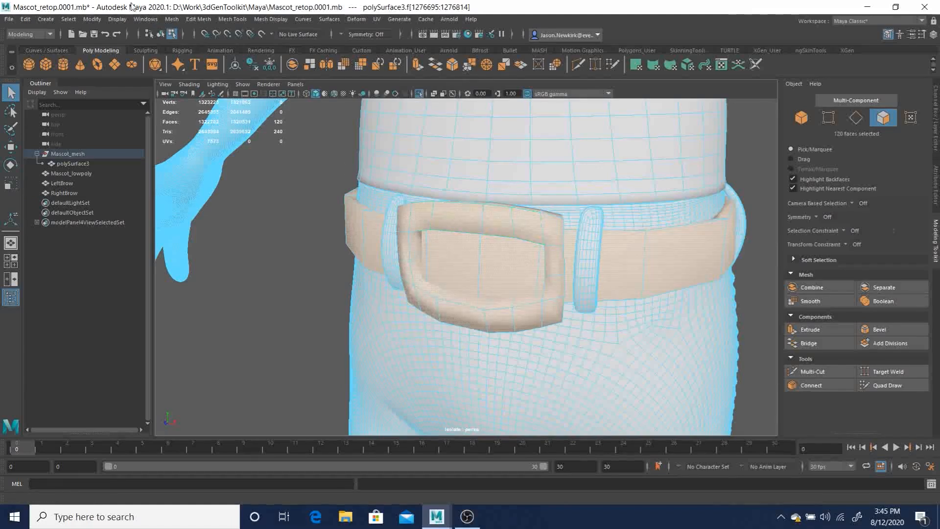
{"action": "left_click", "coordinate": [193, 19]}
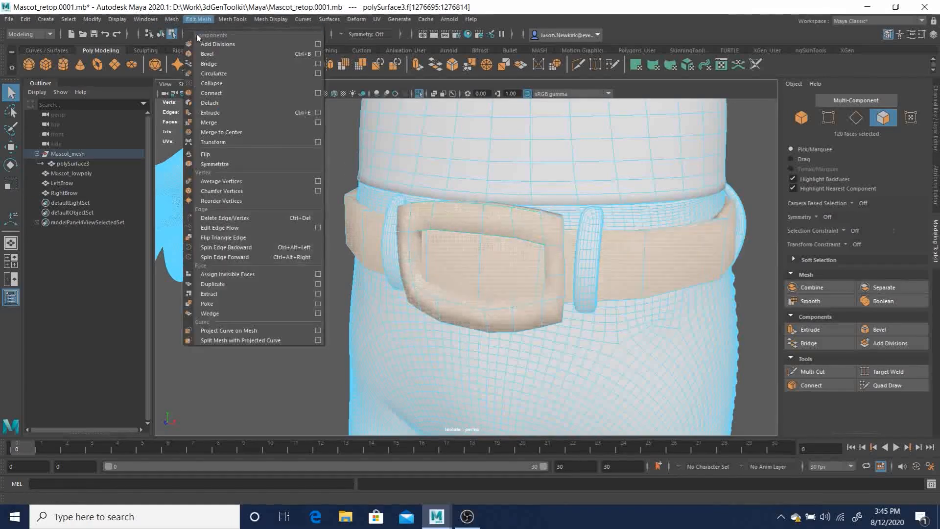
{"action": "left_click", "coordinate": [221, 283]}
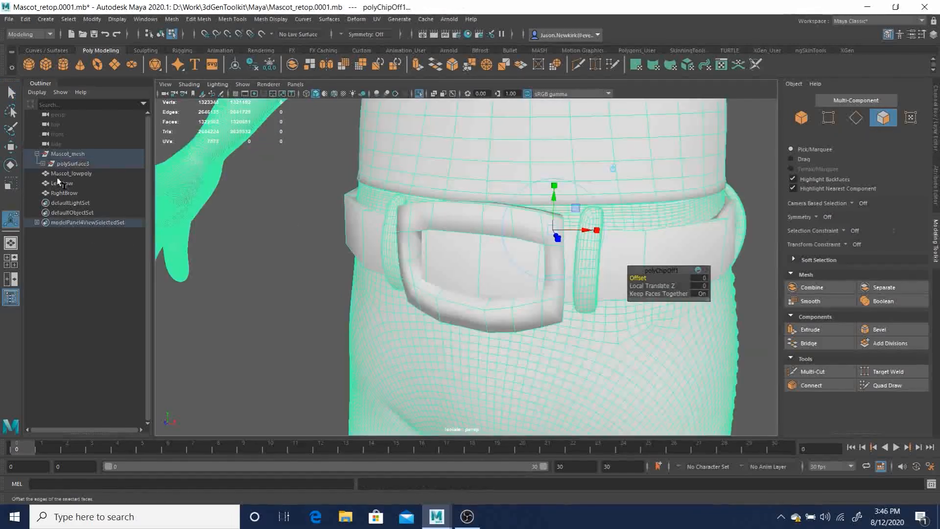
Expand the polySurface3 group, identify the duplicated belt pieces, and rename the buckle mesh polySurface4 as Buckle.
{"action": "left_click", "coordinate": [42, 163]}
{"action": "left_click", "coordinate": [81, 173]}
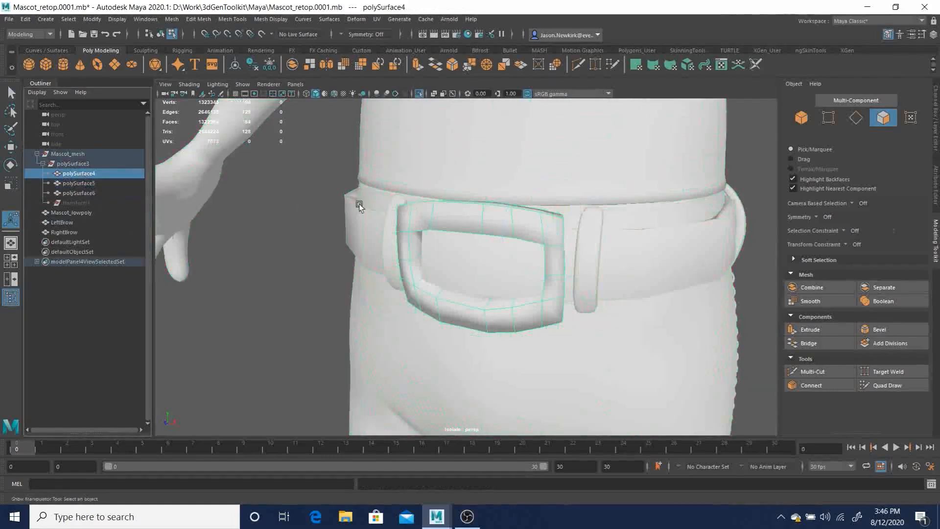
{"action": "left_click", "coordinate": [82, 184]}
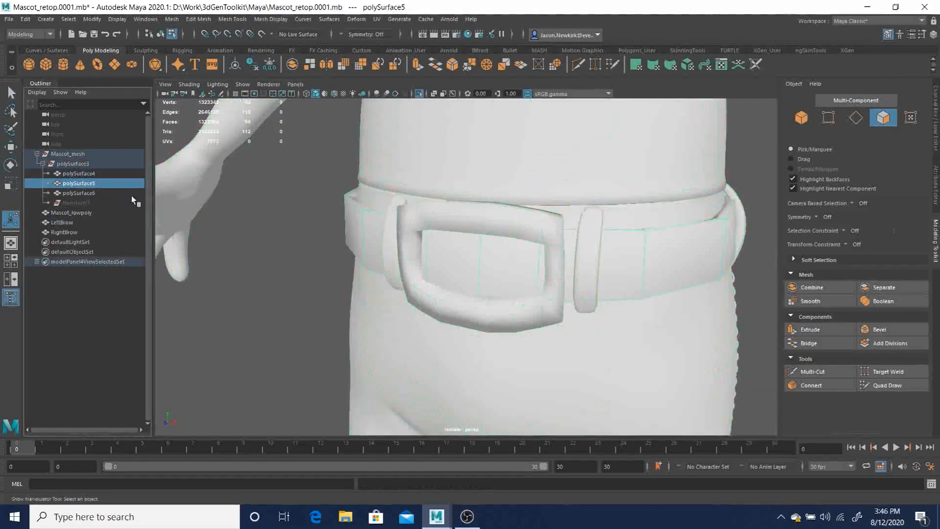
{"action": "left_click", "coordinate": [87, 171]}
{"action": "double_click", "coordinate": [86, 173]}
{"action": "type", "text": "Buckk"}
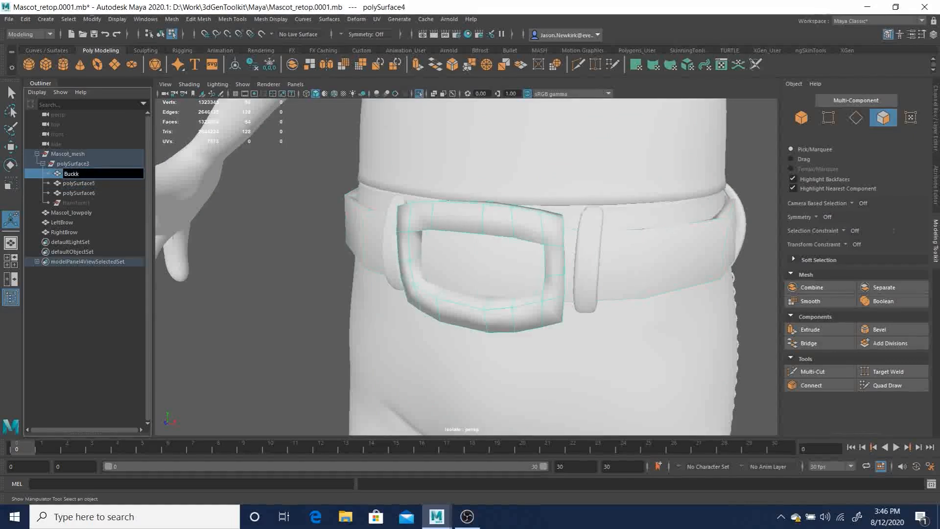
{"action": "key", "text": "Return"}
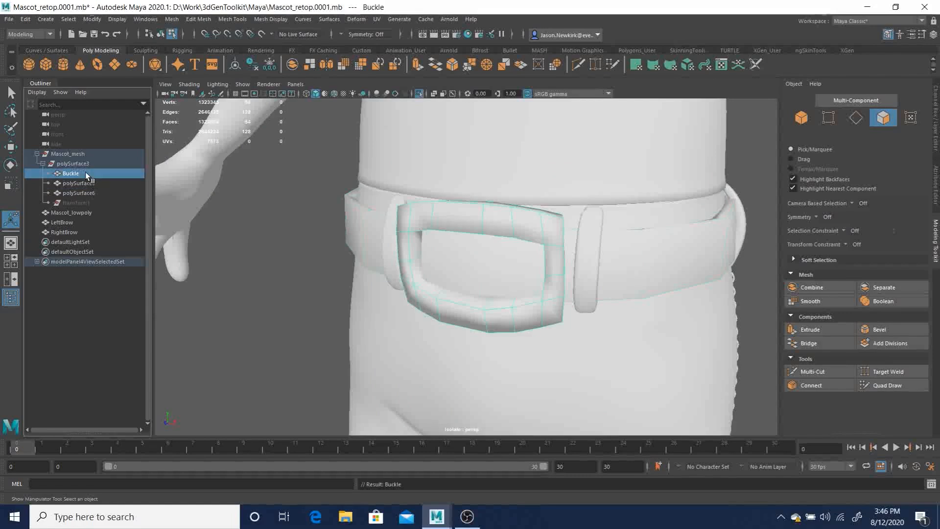
Rename the strap mesh polySurface5 as Belt and unparent both Belt and Buckle from the polySurface3 group.
{"action": "left_click", "coordinate": [75, 183]}
{"action": "double_click", "coordinate": [75, 183]}
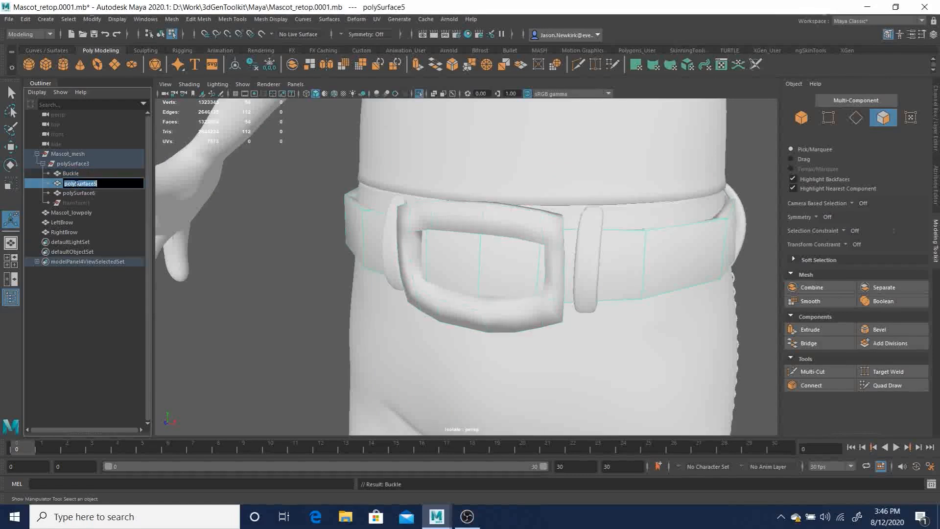
{"action": "type", "text": "Belt"}
{"action": "key", "text": "Return"}
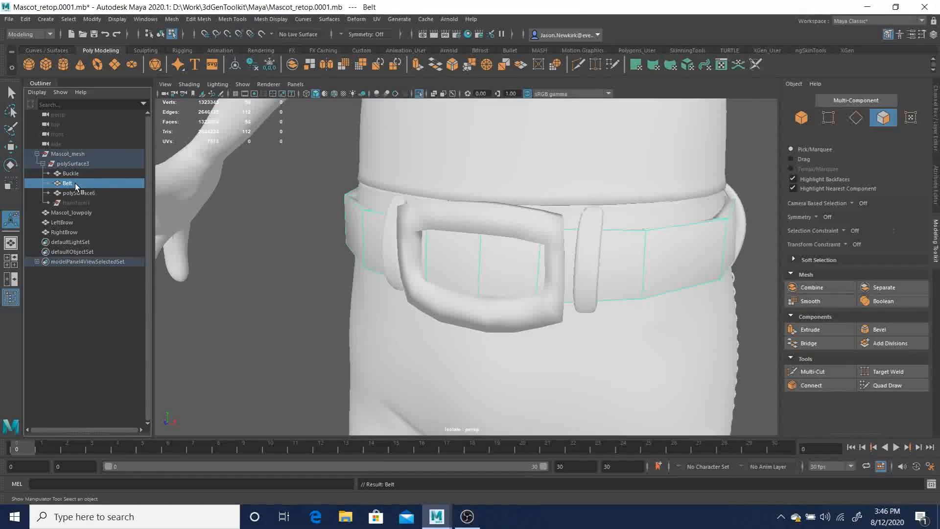
{"action": "left_click", "coordinate": [72, 174], "text": "ctrl"}
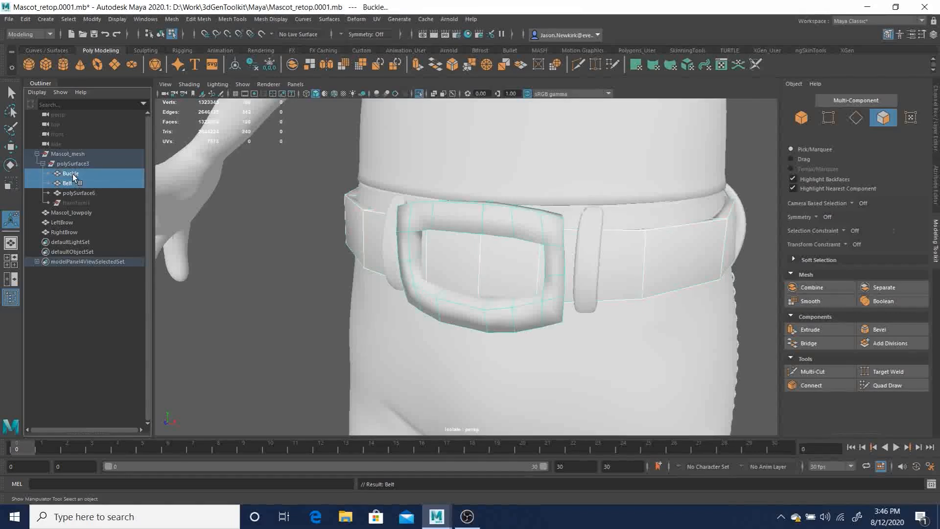
{"action": "key", "text": "shift+p"}
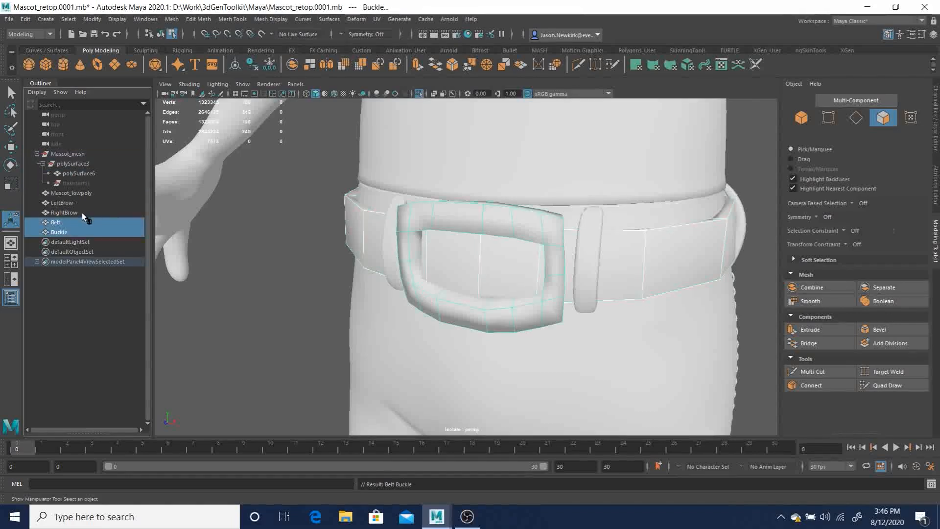
Delete the construction history of polySurface6 and of all objects in the scene, and unparent polySurface6 from its group.
{"action": "left_click", "coordinate": [79, 173]}
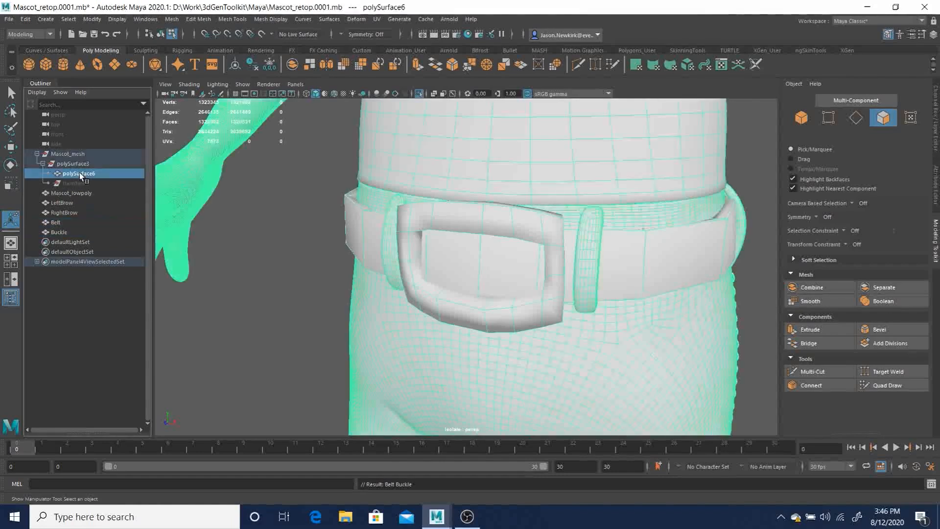
{"action": "left_click", "coordinate": [25, 19]}
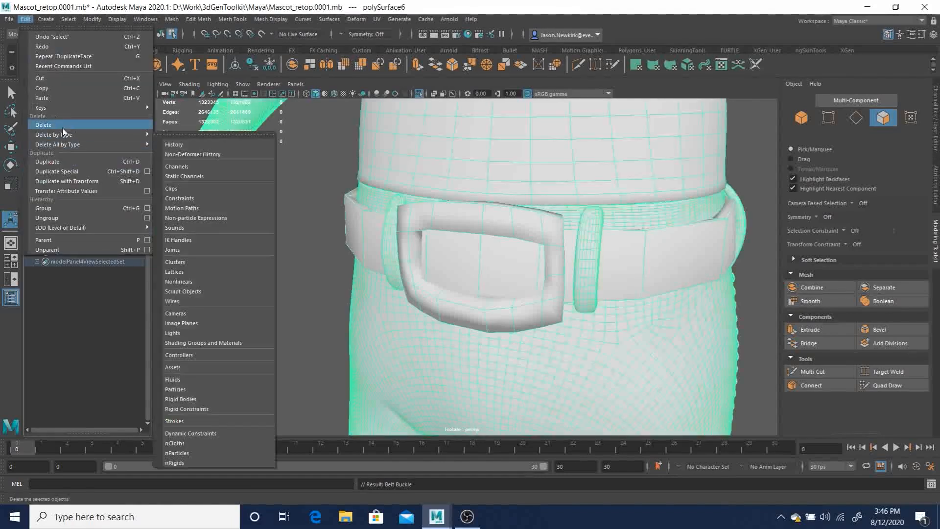
{"action": "mouse_move", "coordinate": [63, 131]}
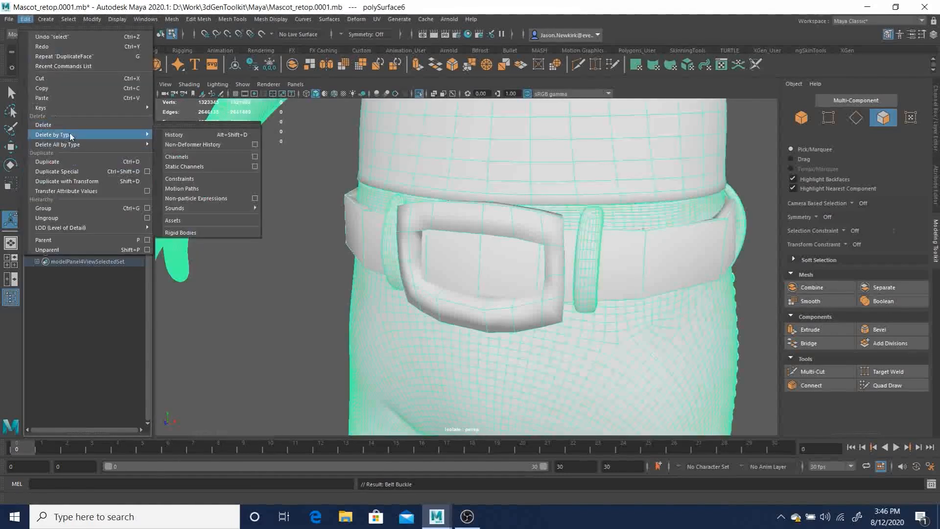
{"action": "left_click", "coordinate": [202, 139]}
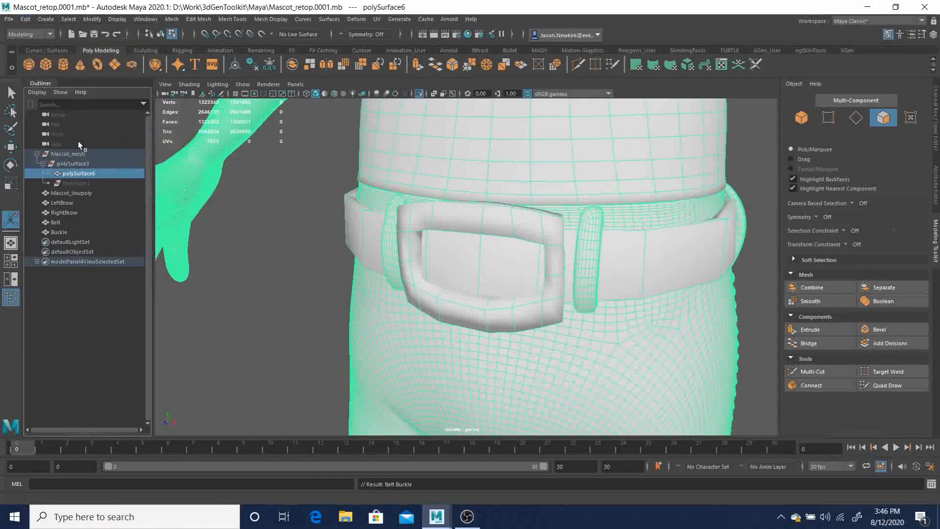
{"action": "left_click", "coordinate": [25, 20]}
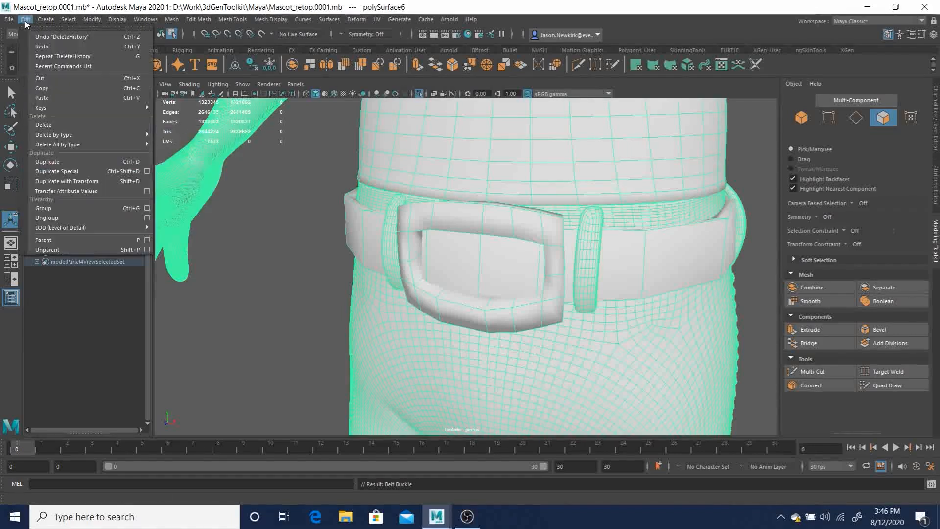
{"action": "mouse_move", "coordinate": [83, 144]}
{"action": "left_click", "coordinate": [183, 144]}
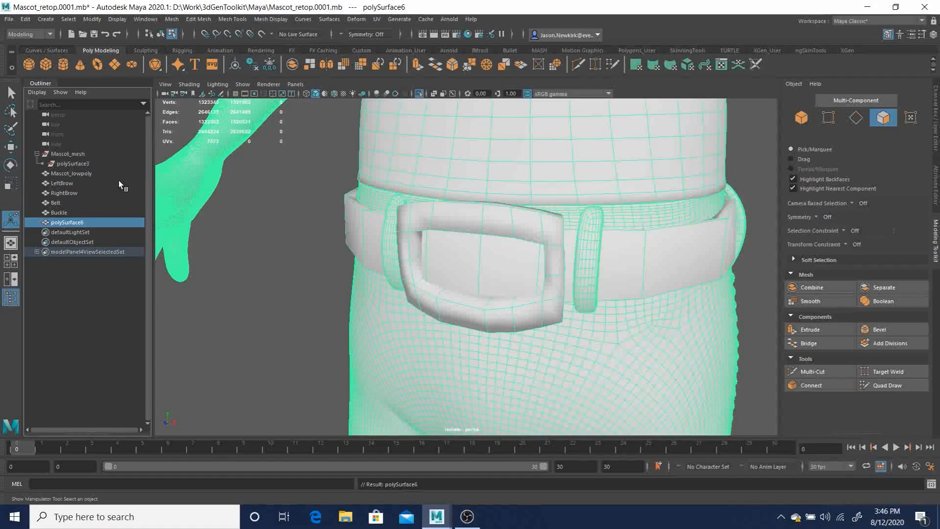
Rename the unparented body mesh polySurface6 as HighPoly and delete the leftover Mascot_mesh group.
{"action": "double_click", "coordinate": [68, 222]}
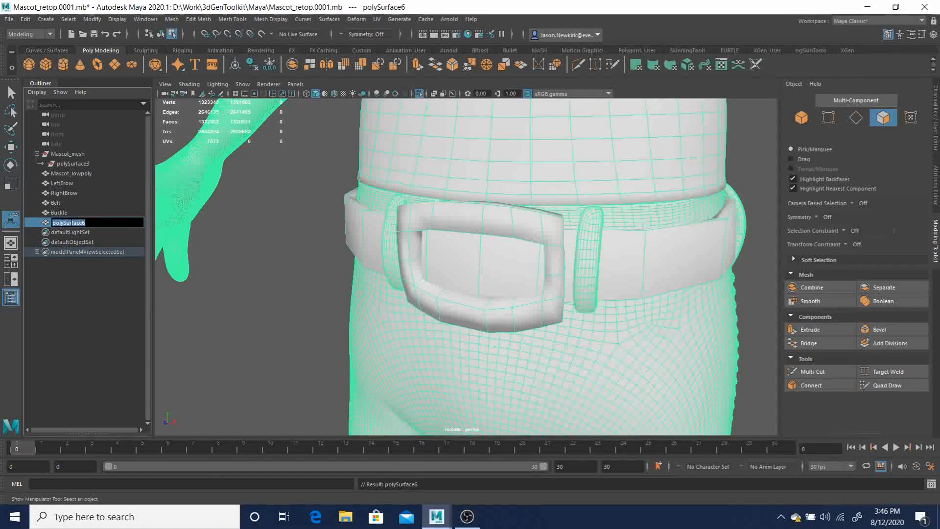
{"action": "type", "text": "MighPoly"}
{"action": "key", "text": "Return"}
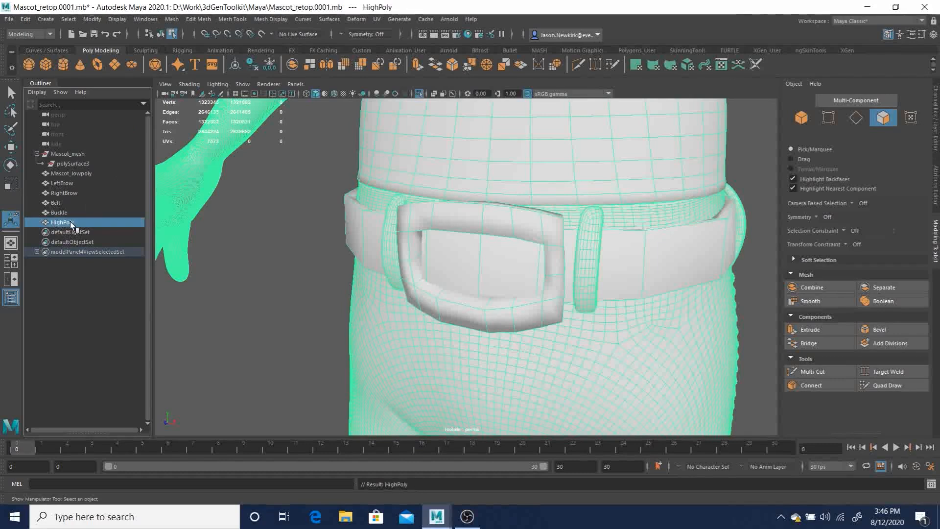
{"action": "left_click", "coordinate": [57, 157]}
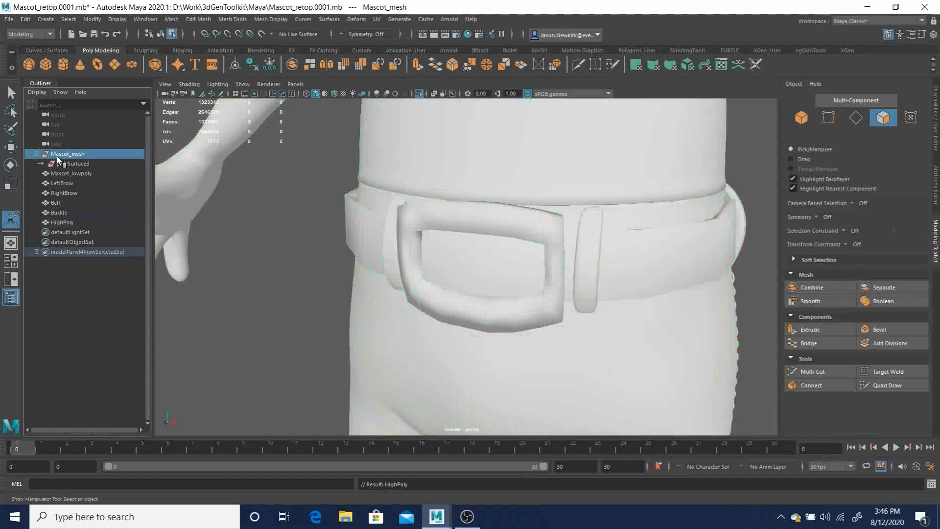
{"action": "key", "text": "Delete"}
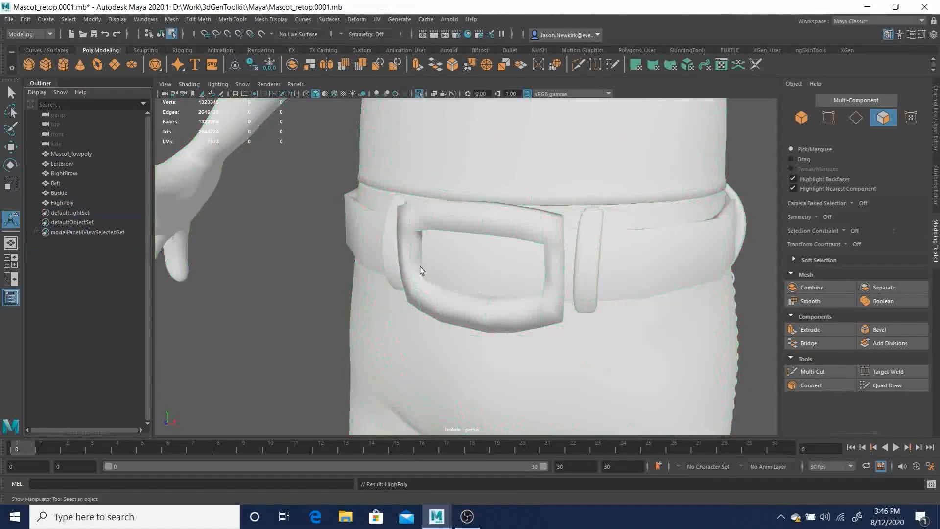
Hide the HighPoly mesh and turn off Isolate Select to show the low-poly mascot with its brows, belt and buckle.
{"action": "right_click_drag", "start_coordinate": [636, 227], "coordinate": [235, 208], "text": "alt"}
{"action": "right_click_drag", "start_coordinate": [475, 247], "coordinate": [352, 244], "text": "alt"}
{"action": "mouse_move", "coordinate": [490, 213]}
{"action": "middle_mouse_down", "text": "alt"}
{"action": "mouse_move", "coordinate": [506, 220]}
{"action": "mouse_move", "coordinate": [485, 231]}
{"action": "middle_mouse_up", "text": "alt"}
{"action": "left_click_drag", "start_coordinate": [485, 231], "coordinate": [446, 208], "text": "alt"}
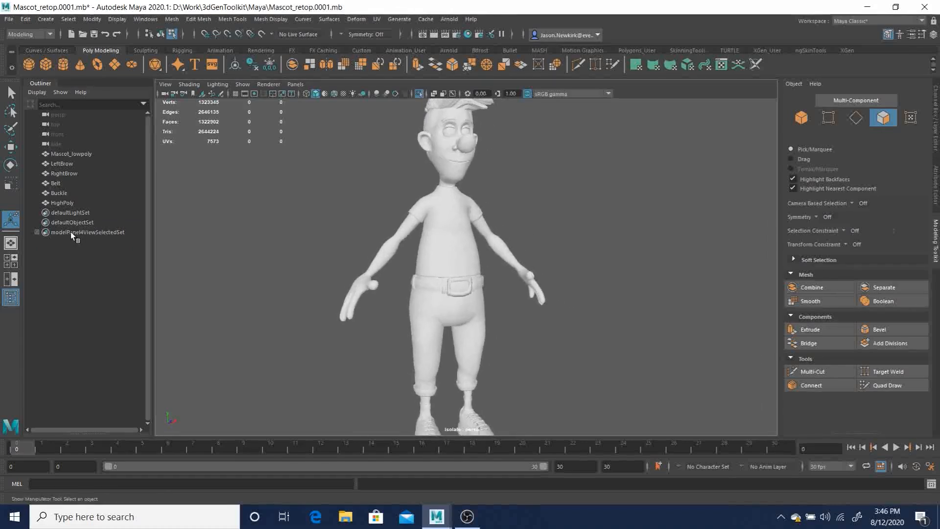
{"action": "left_click", "coordinate": [62, 202]}
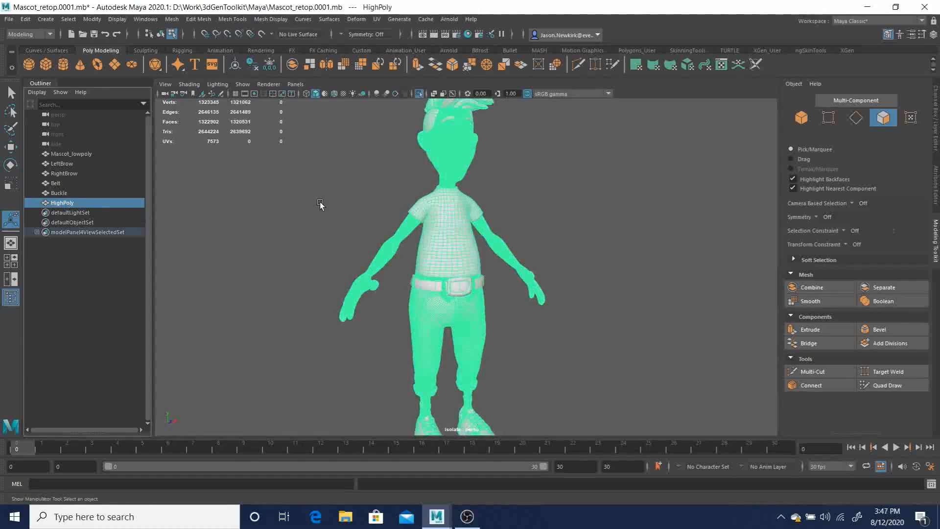
{"action": "key", "text": "ctrl+h"}
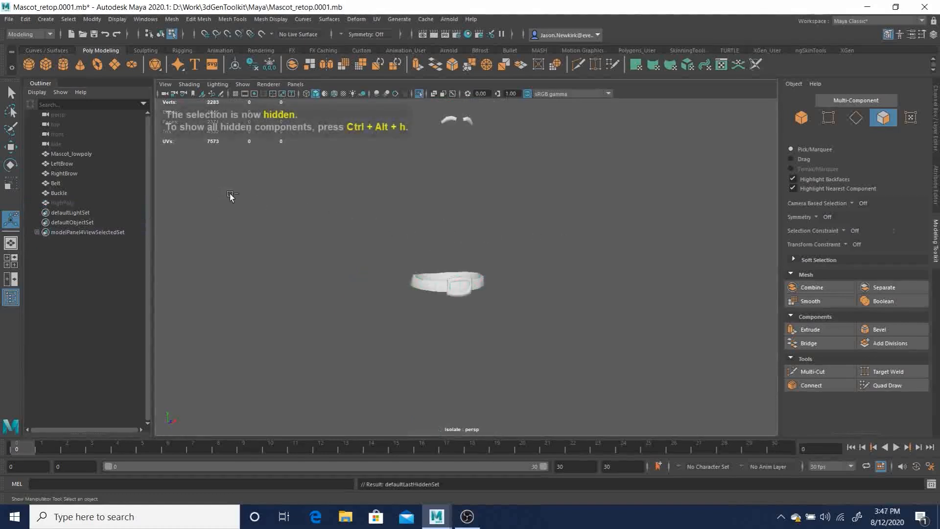
{"action": "key", "text": "ctrl+1"}
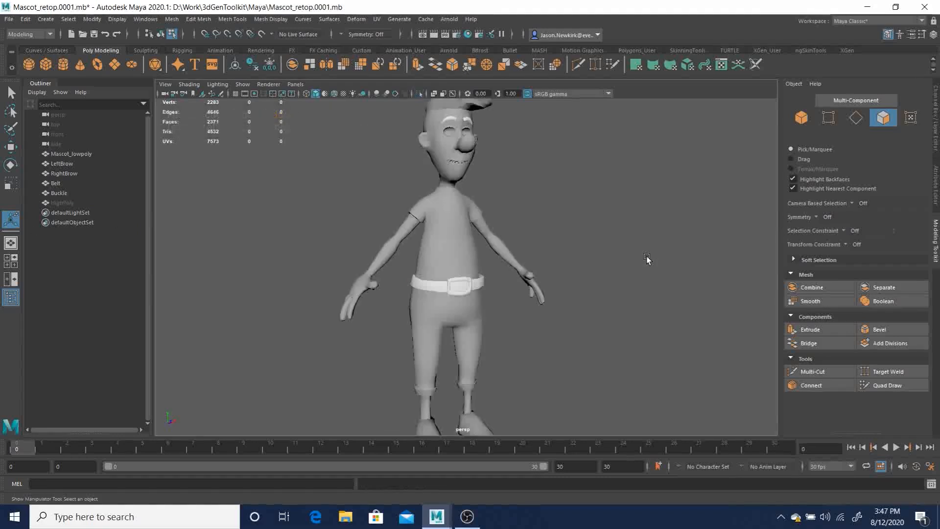
{"action": "left_click_drag", "start_coordinate": [598, 269], "coordinate": [545, 278], "text": "alt"}
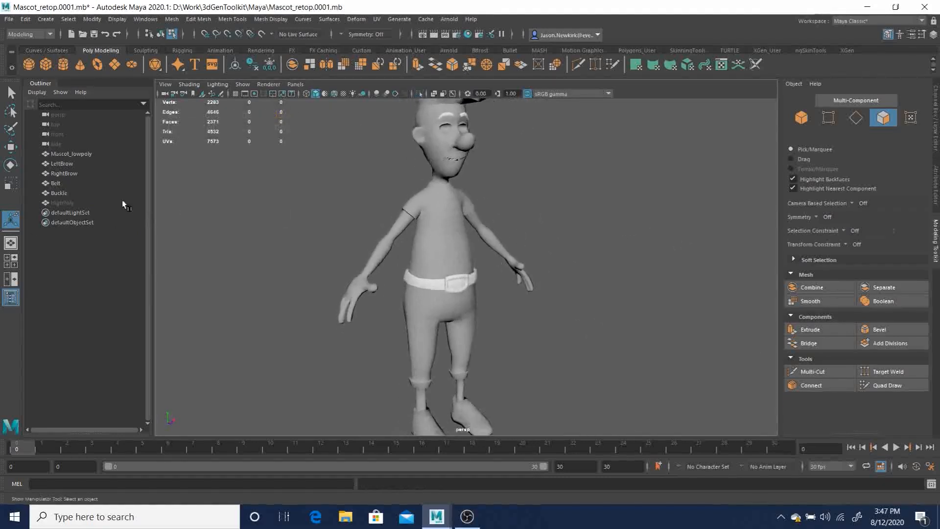
Combine Mascot_lowpoly, LeftBrow, RightBrow, Belt and Buckle into one mesh.
{"action": "left_click", "coordinate": [61, 193]}
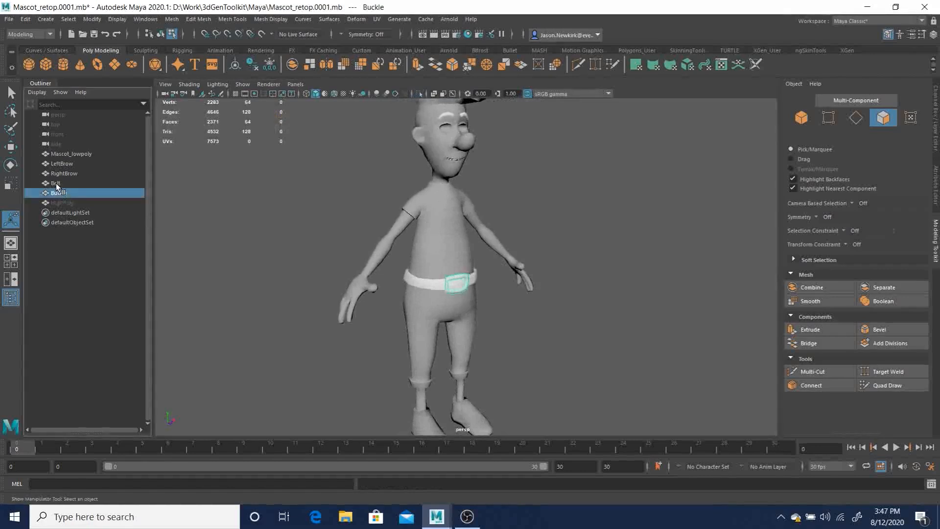
{"action": "left_click", "coordinate": [56, 183]}
{"action": "left_click", "coordinate": [57, 171]}
{"action": "left_click", "coordinate": [62, 160]}
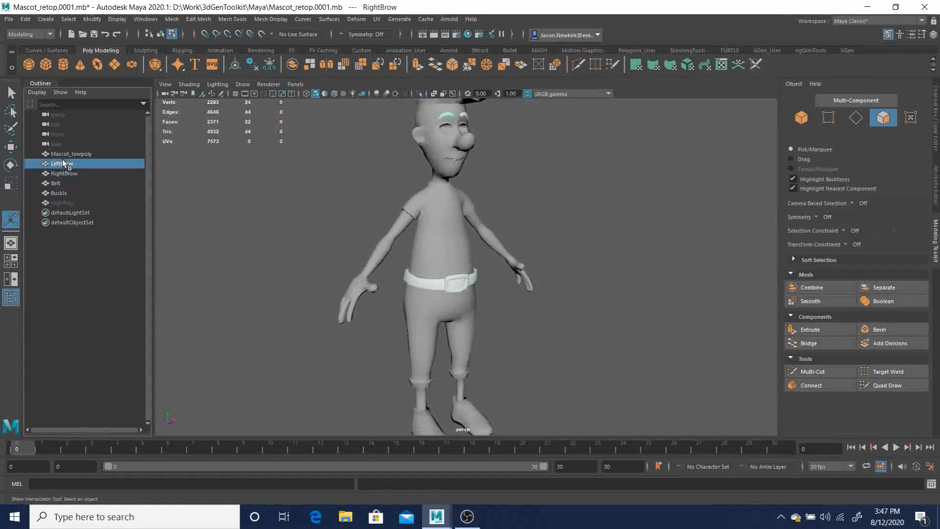
{"action": "left_click", "coordinate": [72, 154]}
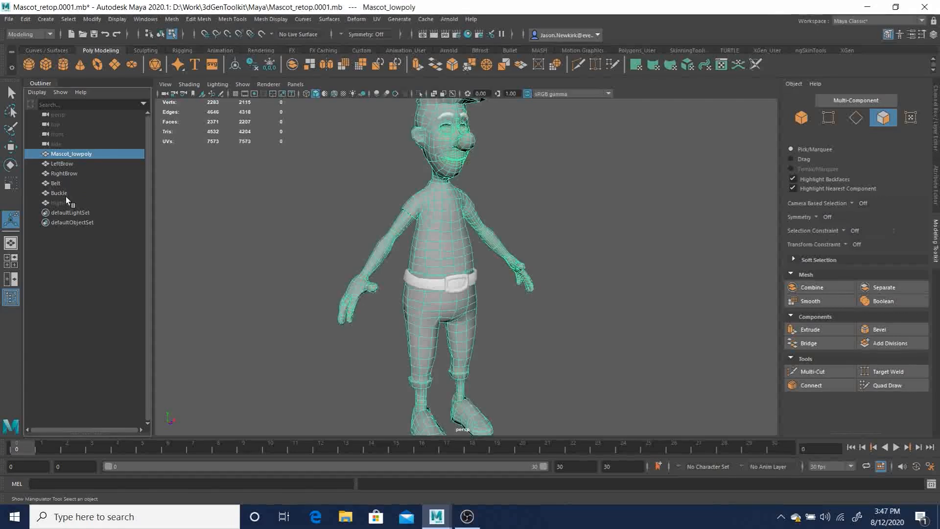
{"action": "left_click", "coordinate": [61, 194], "text": "shift"}
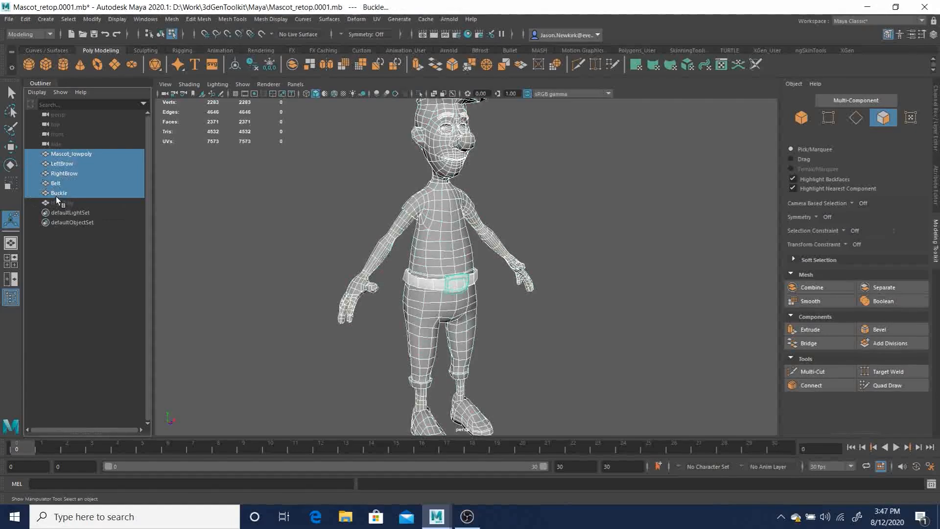
{"action": "middle_click_drag", "start_coordinate": [471, 271], "coordinate": [480, 258], "text": "alt"}
{"action": "right_click_drag", "start_coordinate": [480, 258], "coordinate": [437, 240], "text": "alt"}
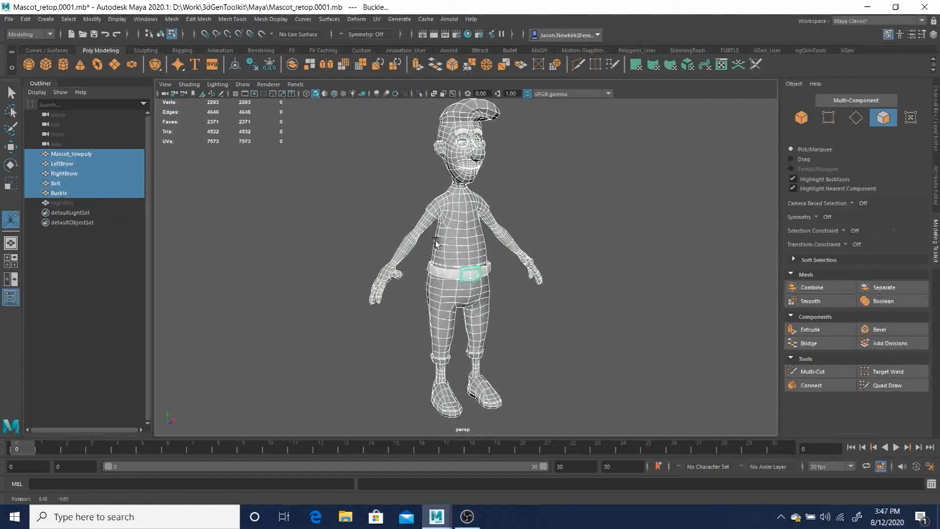
{"action": "left_click", "coordinate": [172, 20]}
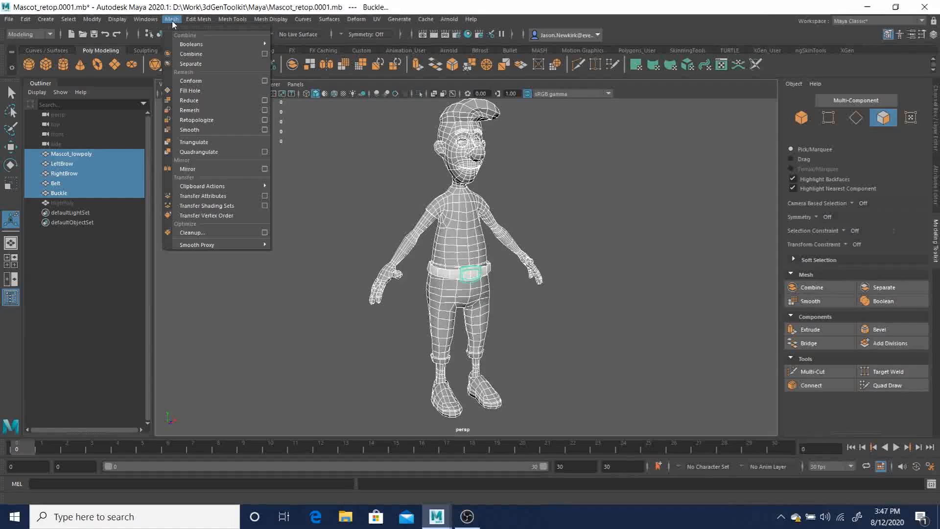
{"action": "left_click", "coordinate": [191, 54]}
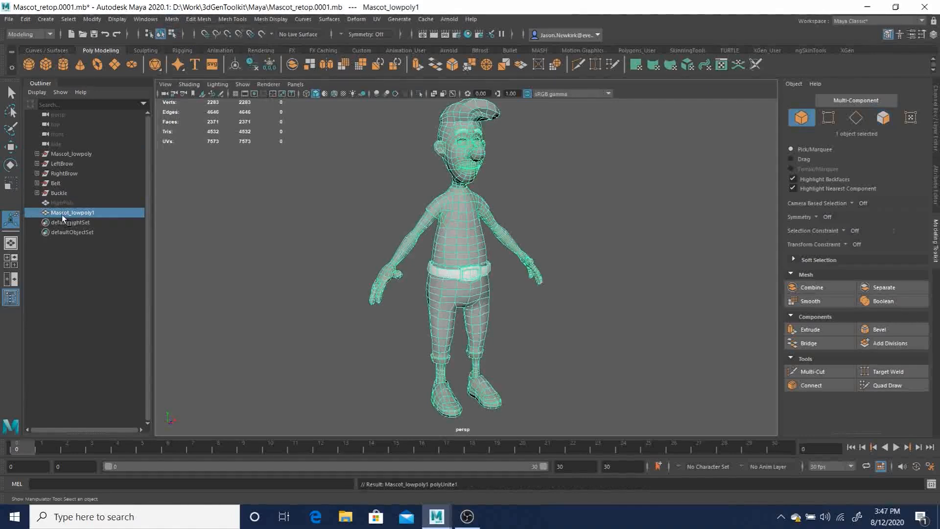
Delete the combined low-poly mesh's construction history to clear the leftover part groups, and deselect it.
{"action": "left_click", "coordinate": [25, 19]}
{"action": "mouse_move", "coordinate": [61, 135]}
{"action": "left_click", "coordinate": [186, 137]}
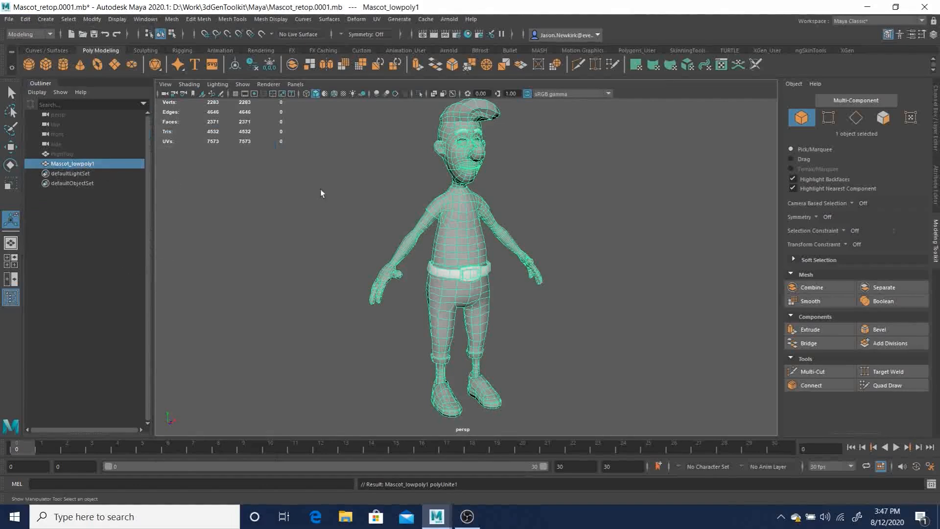
{"action": "left_click", "coordinate": [350, 233]}
Examine the combined low-poly mascot from several angles, up close and at full height.
{"action": "left_click_drag", "start_coordinate": [521, 272], "coordinate": [477, 280], "text": "alt"}
{"action": "right_click_drag", "start_coordinate": [478, 280], "coordinate": [556, 330], "text": "alt"}
{"action": "left_click_drag", "start_coordinate": [557, 330], "coordinate": [11, 297], "text": "alt"}
{"action": "left_click_drag", "start_coordinate": [363, 299], "coordinate": [481, 227], "text": "alt"}
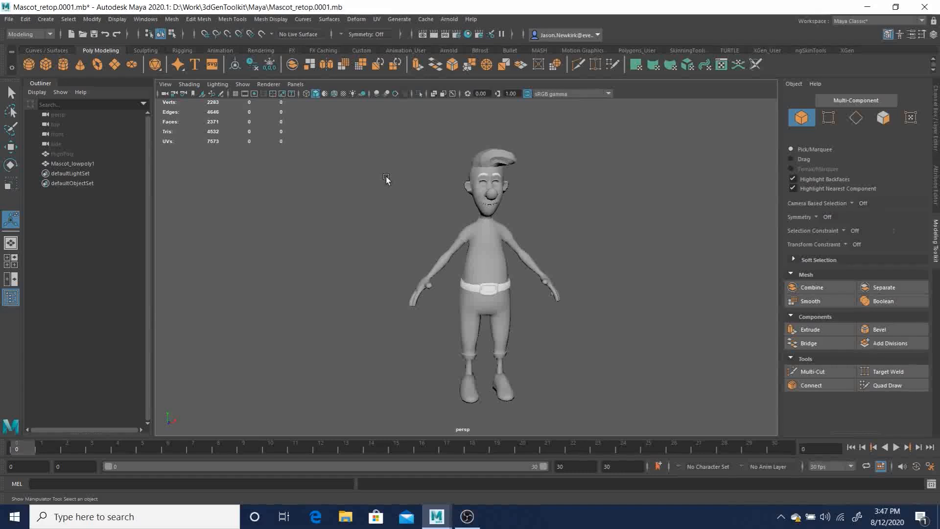
{"action": "right_click_drag", "start_coordinate": [419, 230], "coordinate": [465, 257], "text": "alt"}
{"action": "left_click_drag", "start_coordinate": [465, 258], "coordinate": [455, 261], "text": "alt"}
{"action": "left_click_drag", "start_coordinate": [509, 237], "coordinate": [485, 216], "text": "alt"}
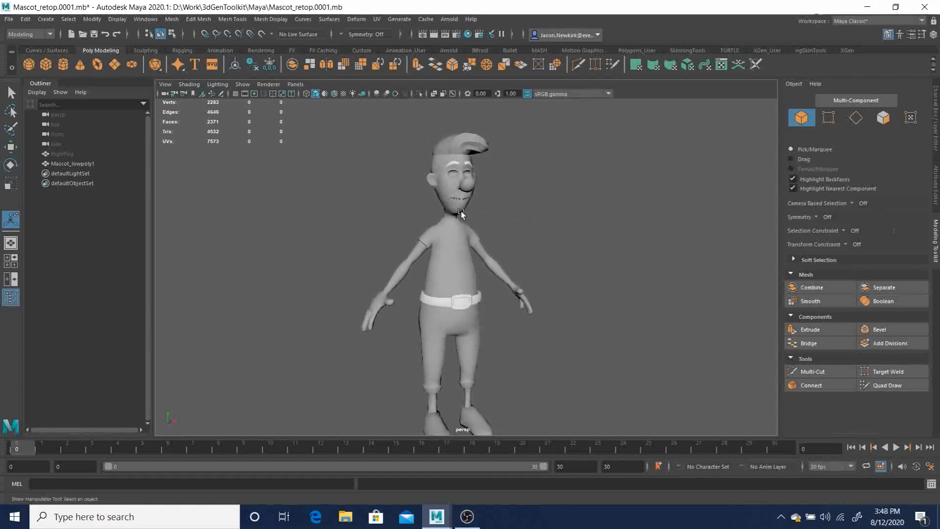
{"action": "right_click_drag", "start_coordinate": [484, 221], "coordinate": [627, 313], "text": "alt"}
{"action": "middle_click_drag", "start_coordinate": [536, 169], "coordinate": [541, 309], "text": "alt"}
{"action": "right_click_drag", "start_coordinate": [397, 204], "coordinate": [531, 237], "text": "alt"}
{"action": "mouse_move", "coordinate": [531, 237]}
{"action": "left_mouse_down", "text": "alt"}
{"action": "mouse_move", "coordinate": [413, 229]}
{"action": "mouse_move", "coordinate": [520, 243]}
{"action": "left_mouse_up", "text": "alt"}
{"action": "right_click_drag", "start_coordinate": [521, 243], "coordinate": [43, 177], "text": "alt"}
{"action": "middle_click_drag", "start_coordinate": [347, 281], "coordinate": [338, 225], "text": "alt"}
{"action": "left_click_drag", "start_coordinate": [551, 257], "coordinate": [508, 260], "text": "alt"}
{"action": "middle_click_drag", "start_coordinate": [548, 263], "coordinate": [492, 239], "text": "alt"}
{"action": "right_click_drag", "start_coordinate": [493, 239], "coordinate": [441, 245], "text": "alt"}
{"action": "left_click_drag", "start_coordinate": [481, 247], "coordinate": [461, 245], "text": "alt"}
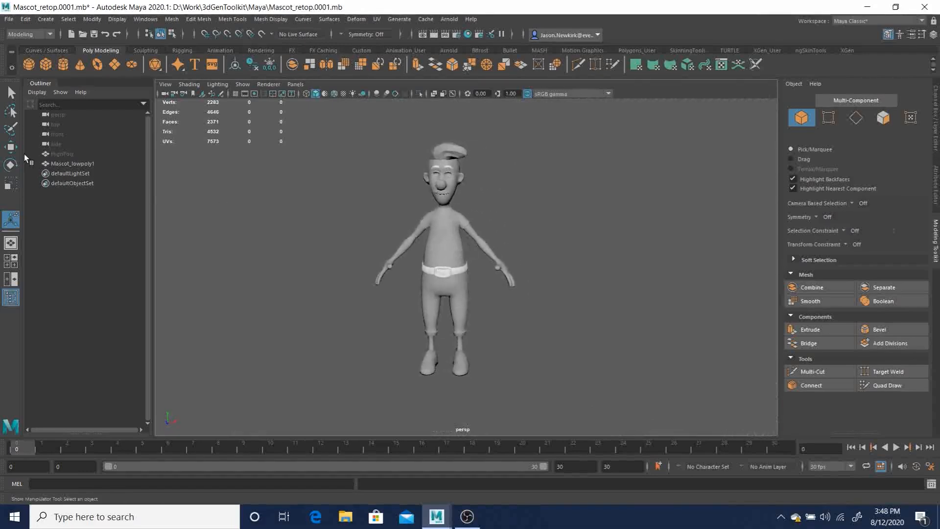
Show the hidden HighPoly mesh and hide the combined Mascot_lowpoly1 mesh.
{"action": "left_click", "coordinate": [63, 154]}
{"action": "key", "text": "shift+h"}
{"action": "left_click", "coordinate": [77, 163]}
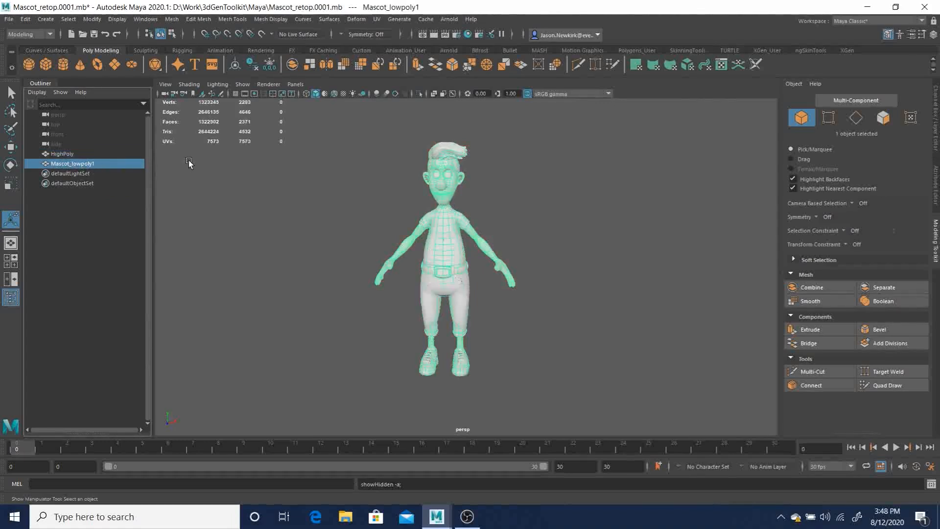
{"action": "key", "text": "ctrl+h"}
Switch HighPoly to face selection and select the whole connected skin shell from a face on the mascot's cheek.
{"action": "scroll", "coordinate": [446, 192], "scroll_direction": "up", "scroll_amount": 10}
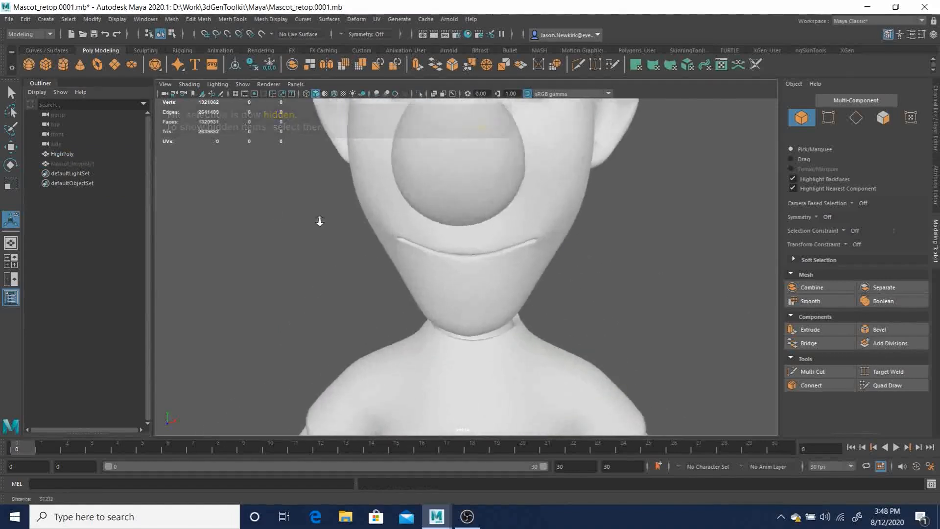
{"action": "right_click_drag", "start_coordinate": [293, 215], "coordinate": [323, 216], "text": "alt"}
{"action": "left_click_drag", "start_coordinate": [431, 264], "coordinate": [432, 212], "text": "alt"}
{"action": "right_click_drag", "start_coordinate": [483, 311], "coordinate": [501, 333], "text": "alt"}
{"action": "left_click_drag", "start_coordinate": [501, 334], "coordinate": [384, 292], "text": "alt"}
{"action": "right_click_drag", "start_coordinate": [384, 292], "coordinate": [438, 316], "text": "alt"}
{"action": "right_click_drag", "start_coordinate": [562, 222], "coordinate": [116, 171], "text": "alt"}
{"action": "right_click", "coordinate": [390, 214]}
{"action": "right_click_drag", "start_coordinate": [389, 214], "coordinate": [459, 226]}
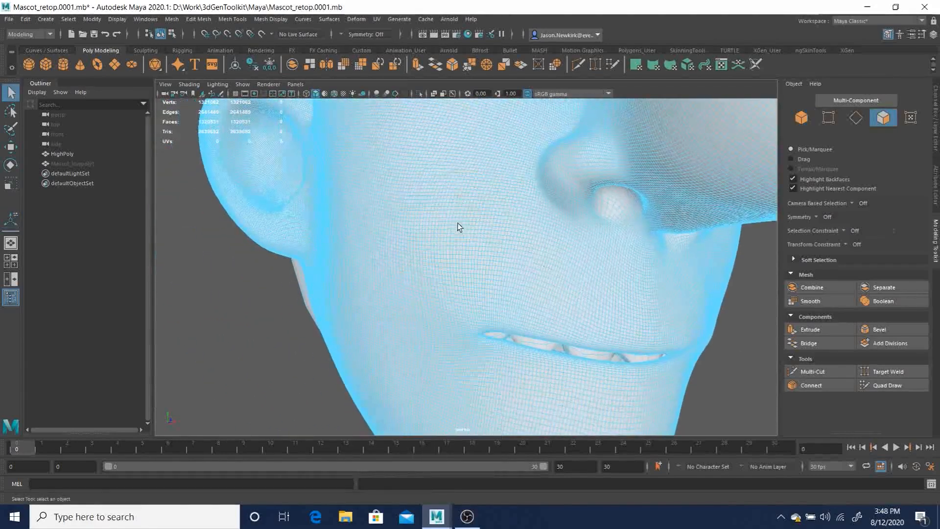
{"action": "left_click", "coordinate": [460, 194]}
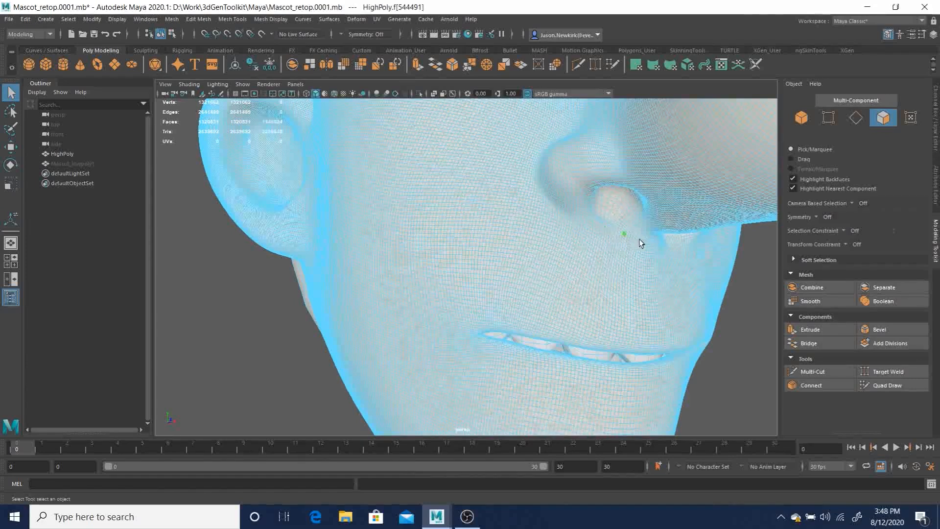
{"action": "key", "text": "f"}
{"action": "right_click_drag", "start_coordinate": [720, 252], "coordinate": [220, 237], "text": "alt"}
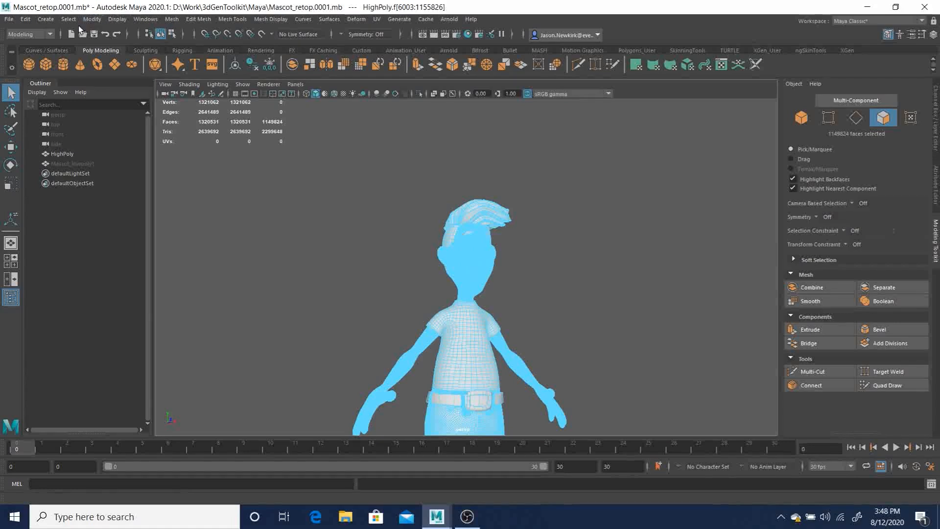
Invert the face selection on HighPoly and isolate the remaining faces in the viewport.
{"action": "left_click", "coordinate": [93, 20]}
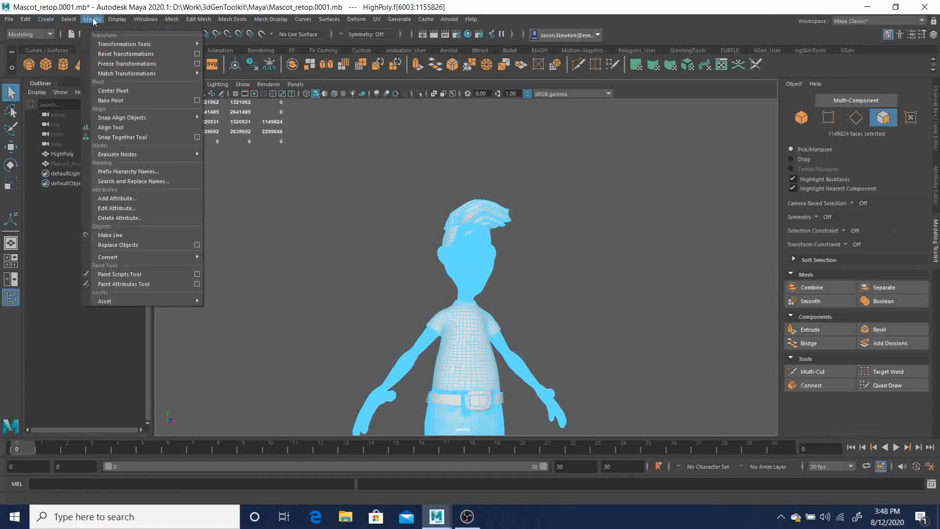
{"action": "left_click", "coordinate": [96, 20]}
{"action": "left_click", "coordinate": [69, 19]}
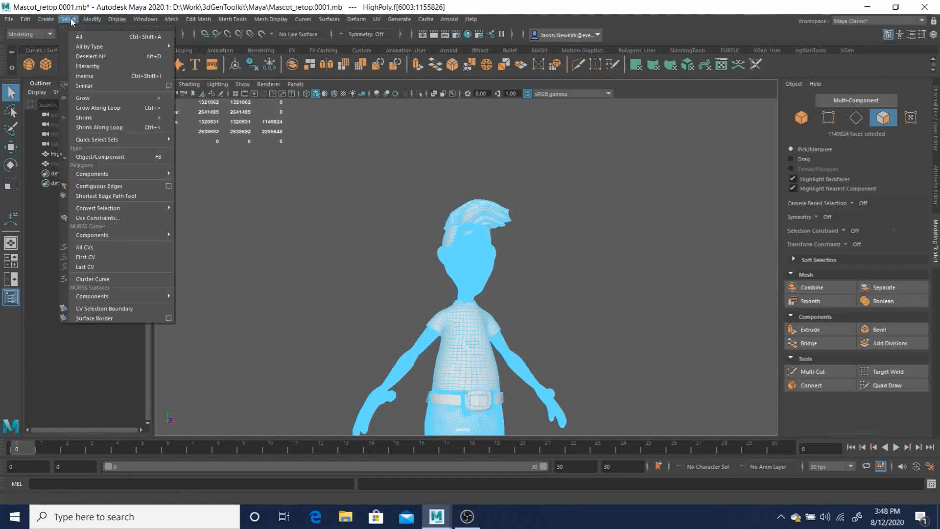
{"action": "left_click", "coordinate": [93, 76]}
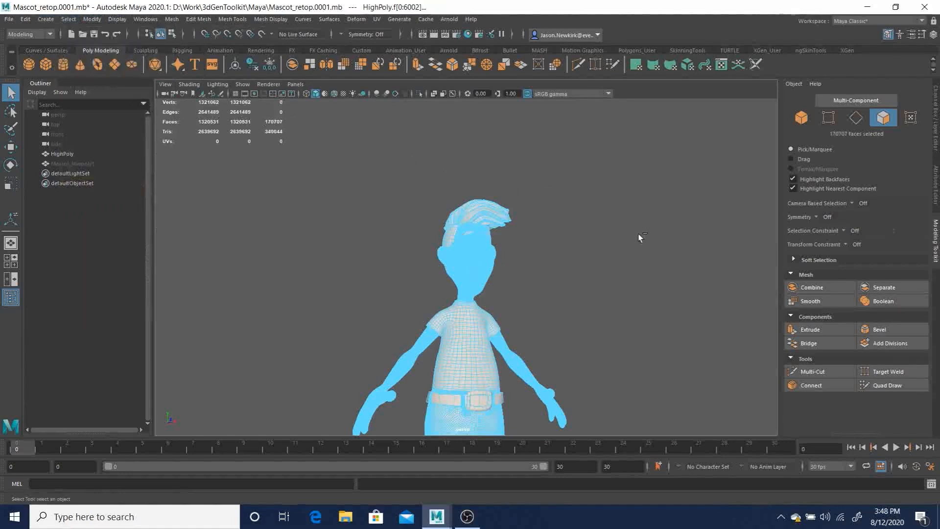
{"action": "key", "text": "ctrl+1"}
Select all faces of the teeth and tongue in the isolated HighPoly view.
{"action": "left_click_drag", "start_coordinate": [604, 265], "coordinate": [571, 322], "text": "alt"}
{"action": "right_click_drag", "start_coordinate": [318, 247], "coordinate": [572, 312], "text": "alt"}
{"action": "left_click_drag", "start_coordinate": [572, 312], "coordinate": [375, 269], "text": "alt"}
{"action": "left_click", "coordinate": [390, 272]}
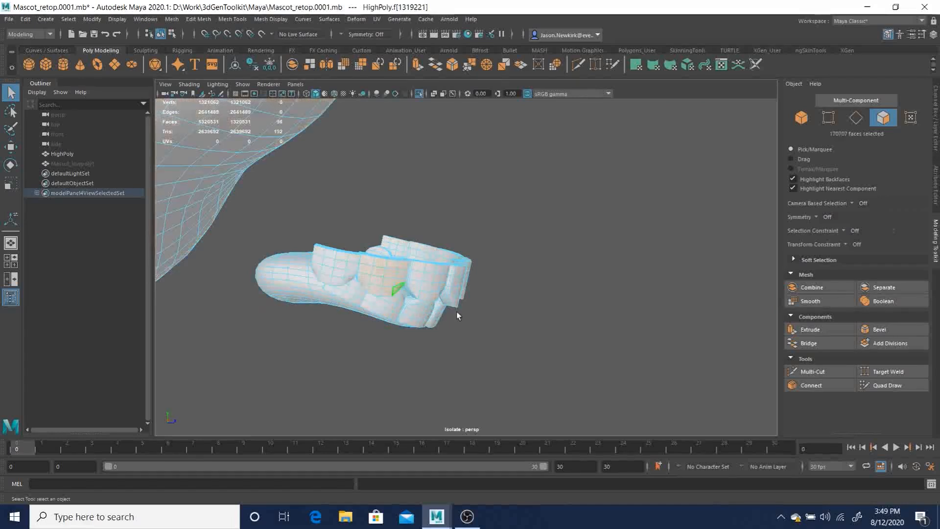
{"action": "left_click_drag", "start_coordinate": [453, 312], "coordinate": [472, 322], "text": "alt"}
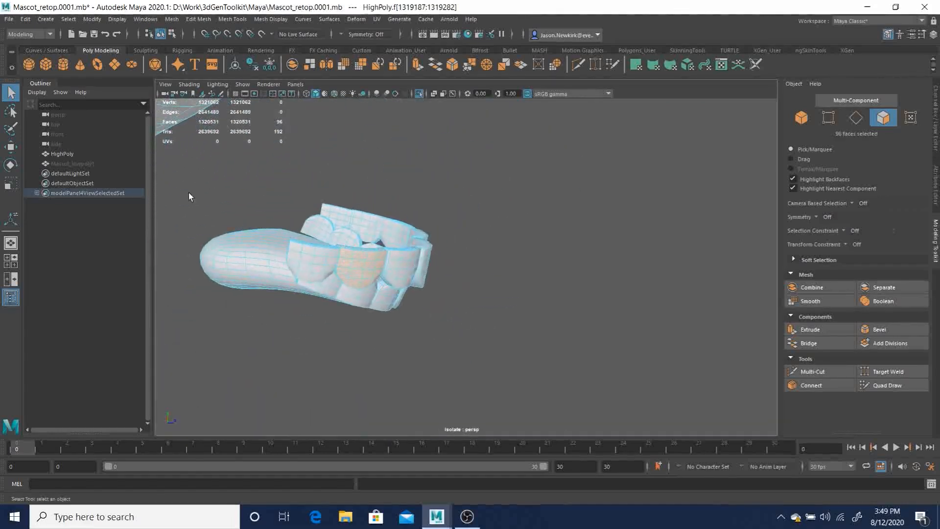
{"action": "left_click_drag", "start_coordinate": [222, 224], "coordinate": [555, 346]}
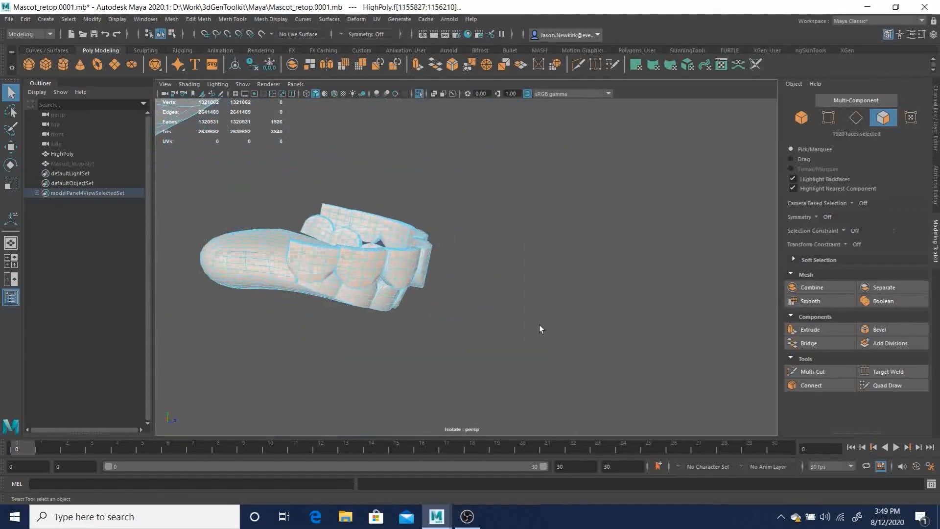
Duplicate the selected teeth and tongue faces from HighPoly and expand its group of separated surfaces.
{"action": "right_click_drag", "start_coordinate": [543, 325], "coordinate": [301, 293], "text": "alt"}
{"action": "left_click_drag", "start_coordinate": [302, 292], "coordinate": [243, 179], "text": "alt"}
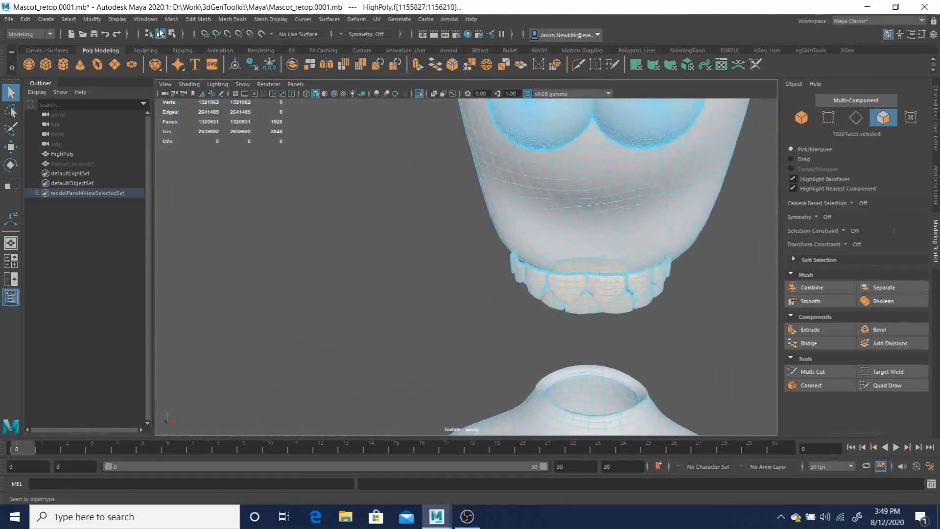
{"action": "left_click", "coordinate": [172, 19]}
{"action": "mouse_move", "coordinate": [212, 19]}
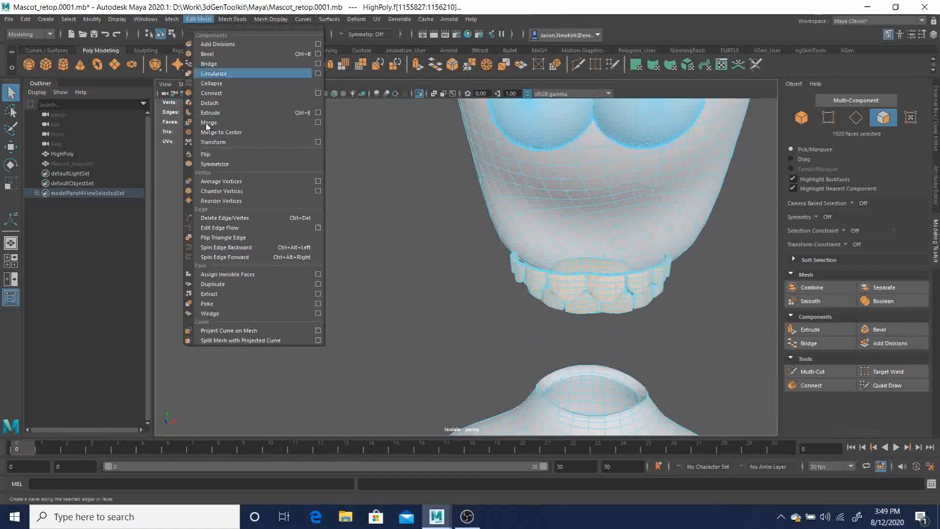
{"action": "left_click", "coordinate": [213, 284]}
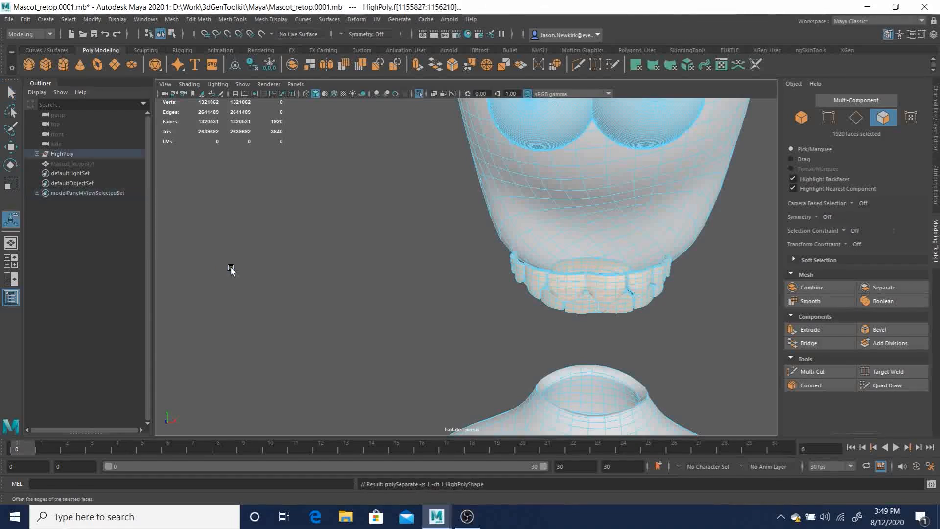
{"action": "left_click", "coordinate": [36, 153]}
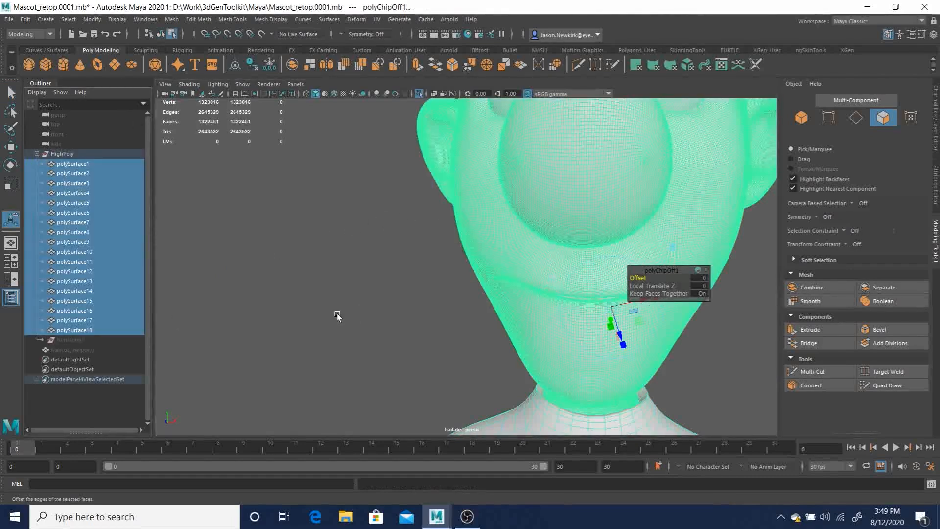
Unparent the full-body mesh polySurface18 from the HighPoly group and rename it HighPoly.
{"action": "left_click", "coordinate": [70, 163]}
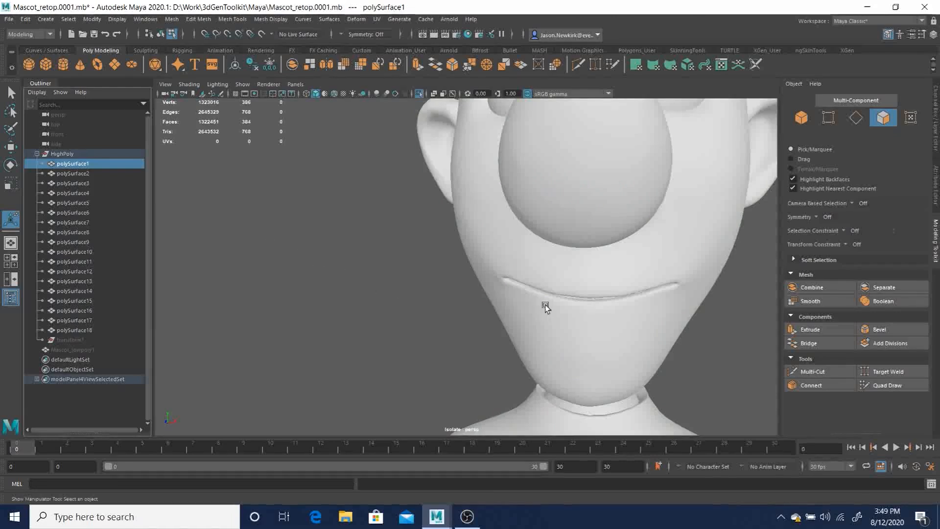
{"action": "right_click_drag", "start_coordinate": [543, 307], "coordinate": [288, 246], "text": "alt"}
{"action": "left_click_drag", "start_coordinate": [321, 247], "coordinate": [392, 248], "text": "alt"}
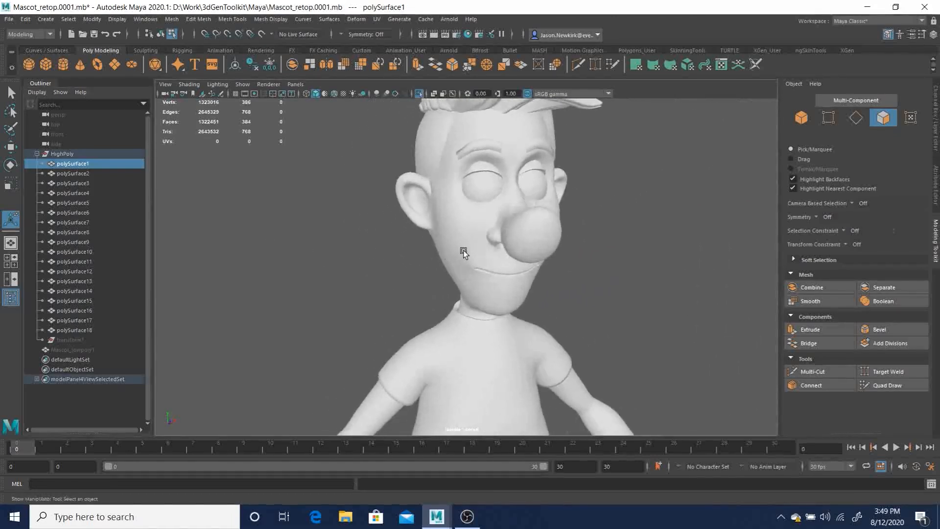
{"action": "middle_click_drag", "start_coordinate": [464, 252], "coordinate": [357, 137], "text": "alt"}
{"action": "right_click_drag", "start_coordinate": [357, 137], "coordinate": [264, 206], "text": "alt"}
{"action": "left_click", "coordinate": [79, 328]}
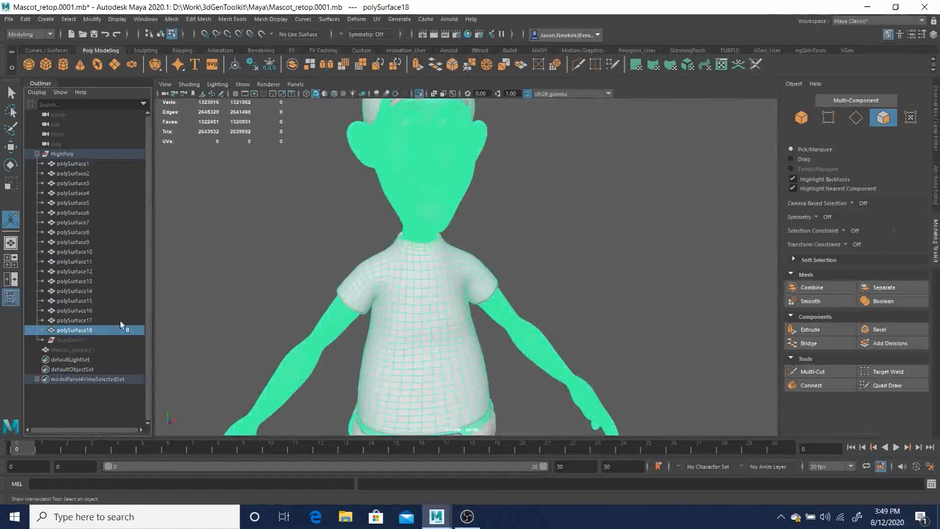
{"action": "left_click_drag", "start_coordinate": [499, 256], "coordinate": [370, 264], "text": "alt"}
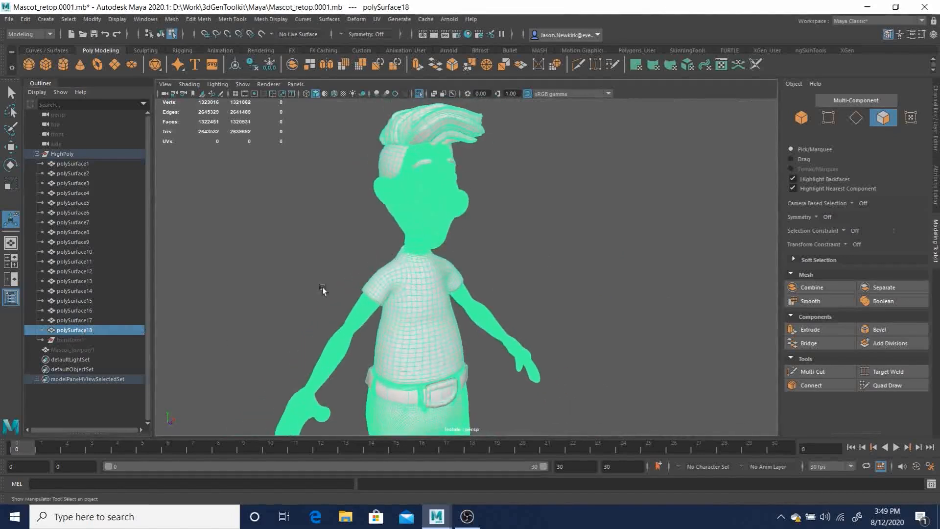
{"action": "key", "text": "shift+p"}
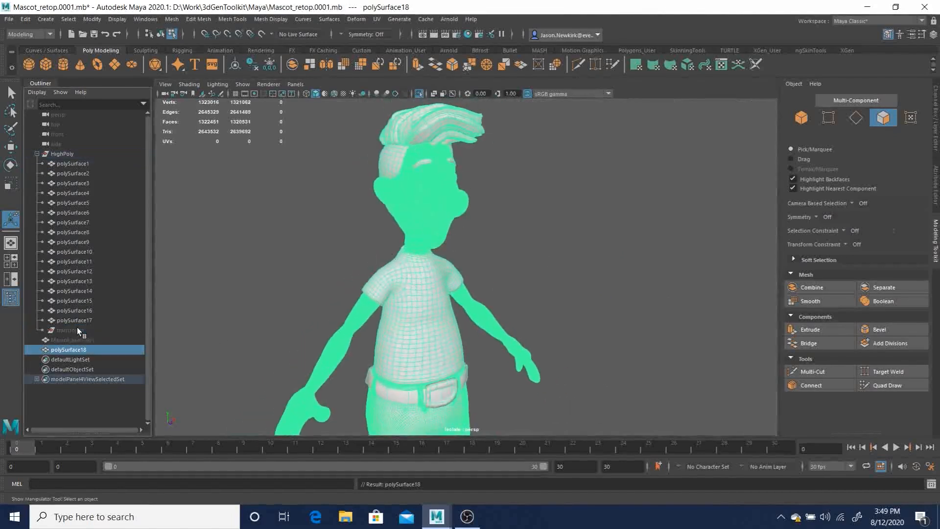
{"action": "double_click", "coordinate": [71, 349]}
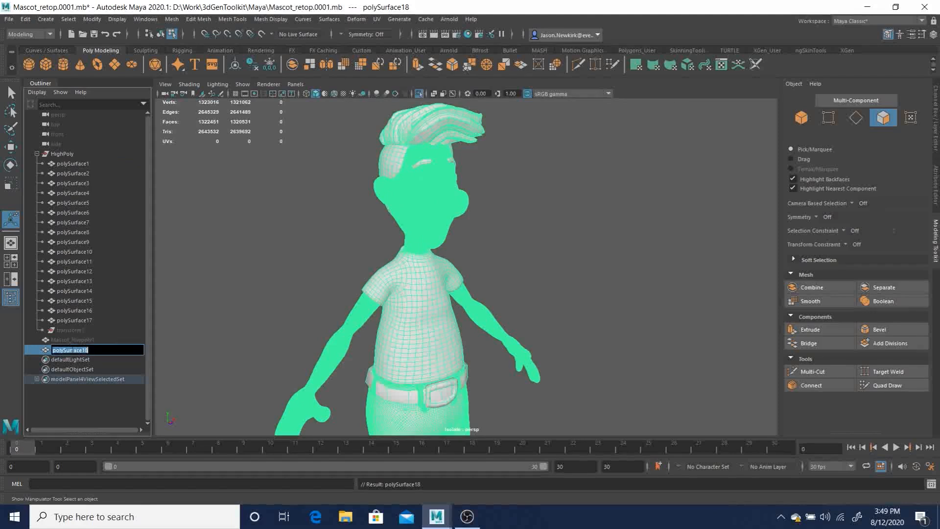
{"action": "type", "text": "HighPoly"}
{"action": "key", "text": "Return"}
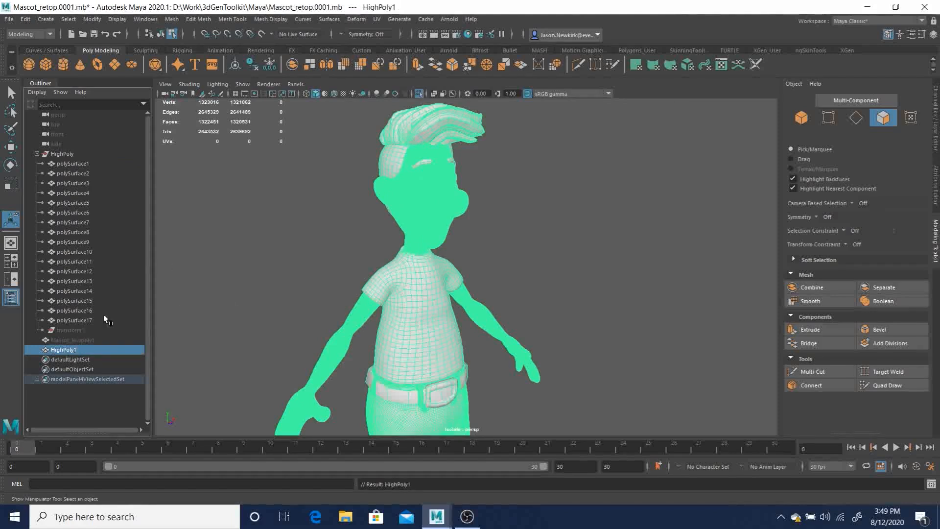
Isolate the separated teeth and tongue surfaces polySurface1 through polySurface17 in the viewport.
{"action": "left_click", "coordinate": [78, 164]}
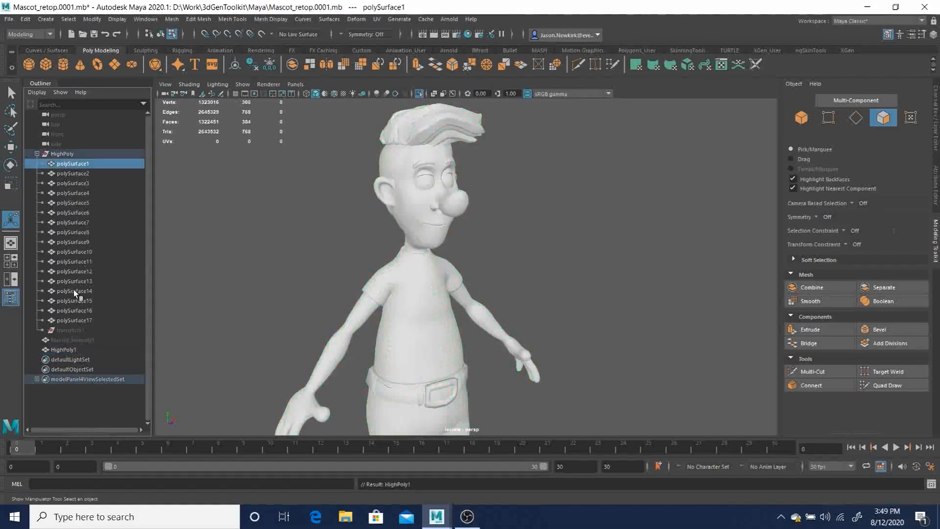
{"action": "left_click", "coordinate": [82, 319], "text": "shift"}
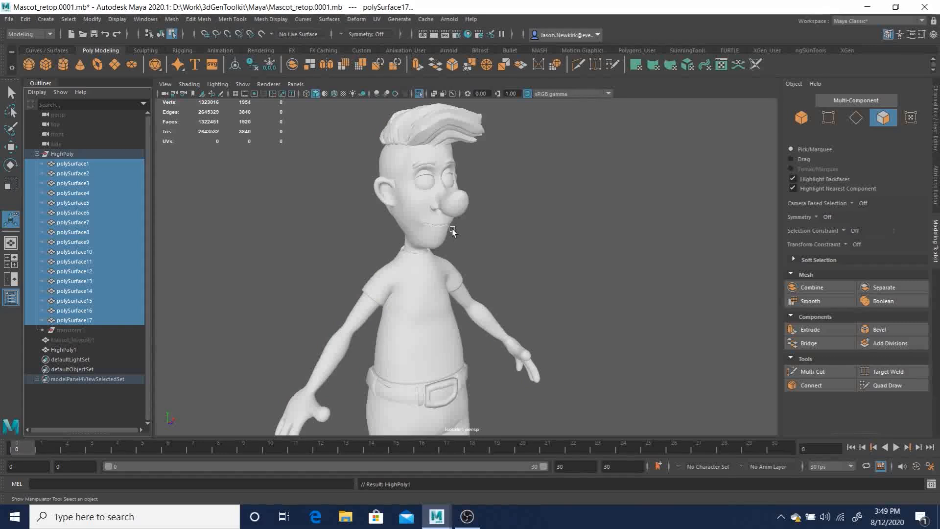
{"action": "key", "text": "ctrl+1"}
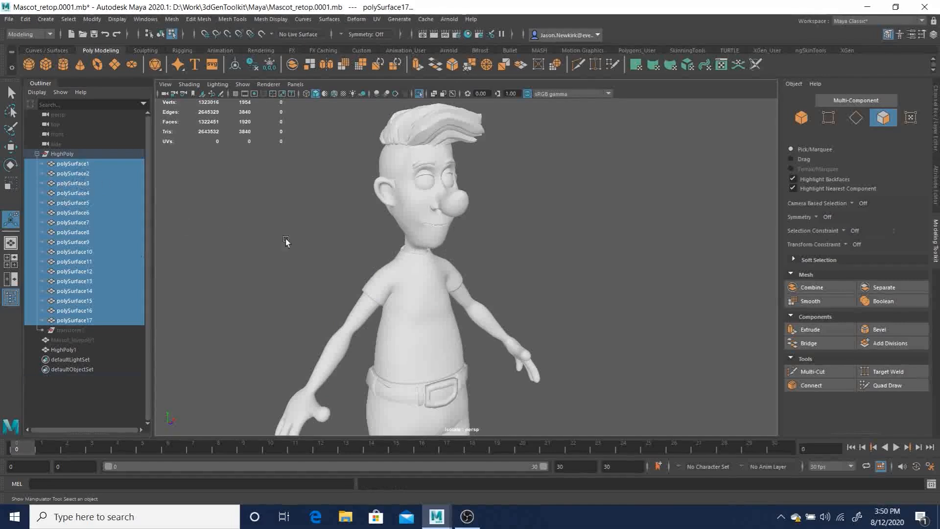
{"action": "key", "text": "ctrl+1"}
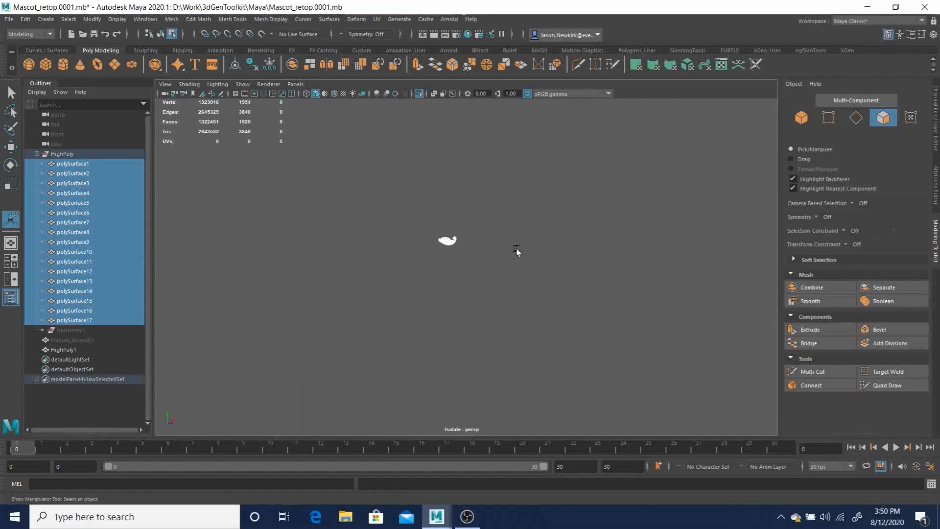
{"action": "right_click_drag", "start_coordinate": [357, 222], "coordinate": [493, 256], "text": "alt"}
{"action": "middle_click_drag", "start_coordinate": [343, 189], "coordinate": [443, 266], "text": "alt"}
{"action": "right_click_drag", "start_coordinate": [442, 267], "coordinate": [596, 262], "text": "alt"}
{"action": "left_click_drag", "start_coordinate": [596, 262], "coordinate": [492, 204], "text": "alt"}
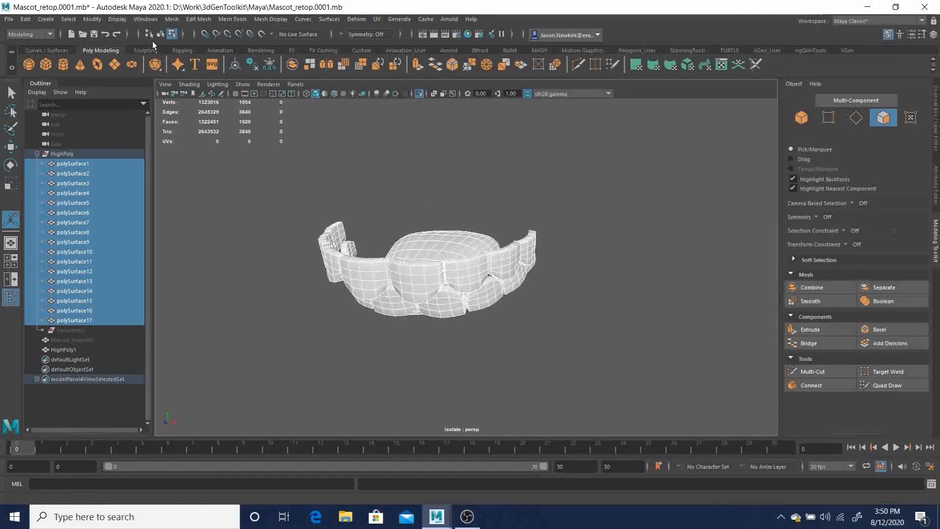
{"action": "left_click_drag", "start_coordinate": [546, 252], "coordinate": [419, 241], "text": "alt"}
{"action": "left_click_drag", "start_coordinate": [369, 265], "coordinate": [478, 285], "text": "alt"}
Combine the eight upper teeth into a single mesh, selecting them as whole objects.
{"action": "key", "text": "q"}
{"action": "left_click", "coordinate": [432, 273], "text": "ctrl"}
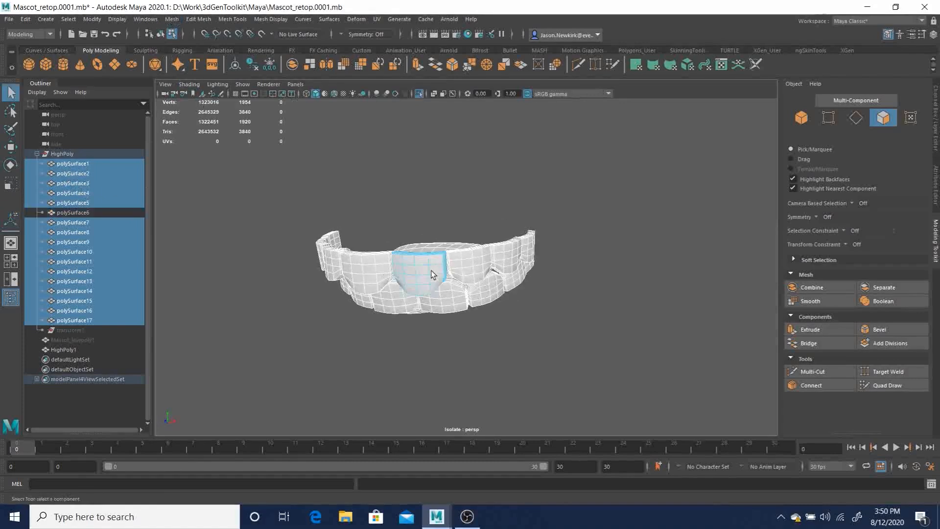
{"action": "left_click", "coordinate": [612, 302]}
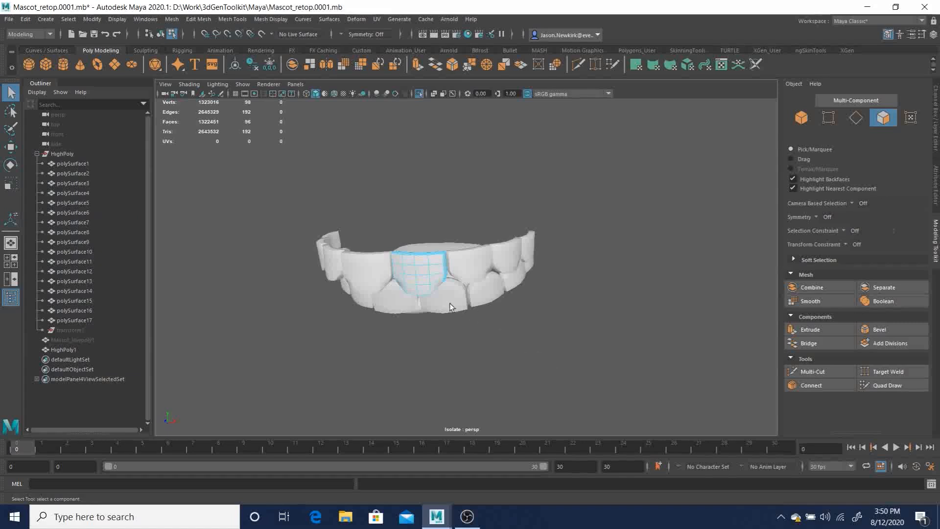
{"action": "key", "text": "F8"}
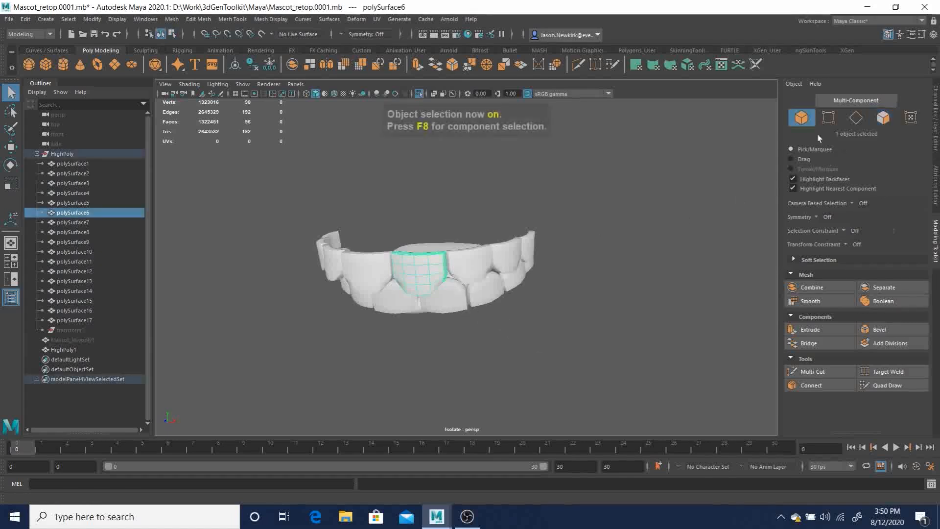
{"action": "left_click", "coordinate": [469, 270], "text": "shift"}
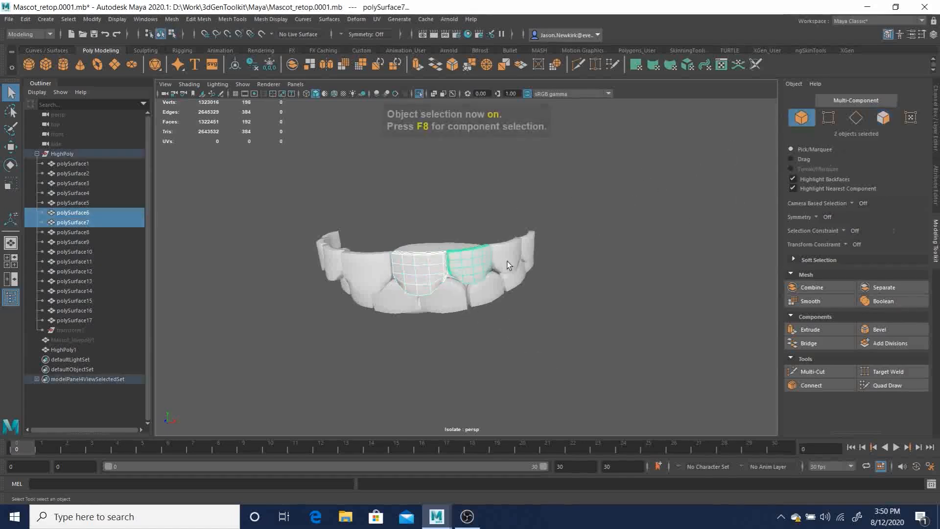
{"action": "left_click", "coordinate": [509, 254], "text": "shift"}
{"action": "left_click", "coordinate": [532, 251], "text": "shift"}
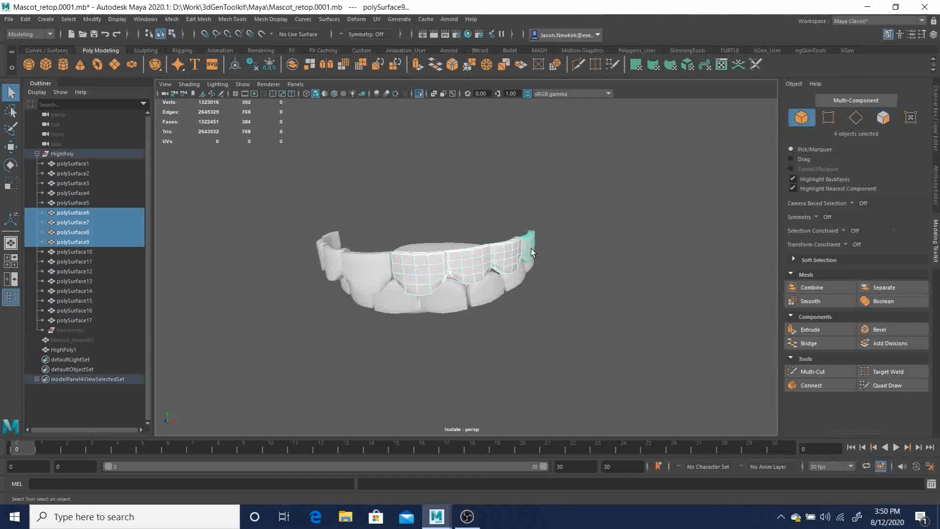
{"action": "left_click", "coordinate": [377, 267], "text": "shift"}
{"action": "left_click", "coordinate": [330, 259], "text": "shift"}
{"action": "left_click_drag", "start_coordinate": [402, 296], "coordinate": [483, 308], "text": "alt"}
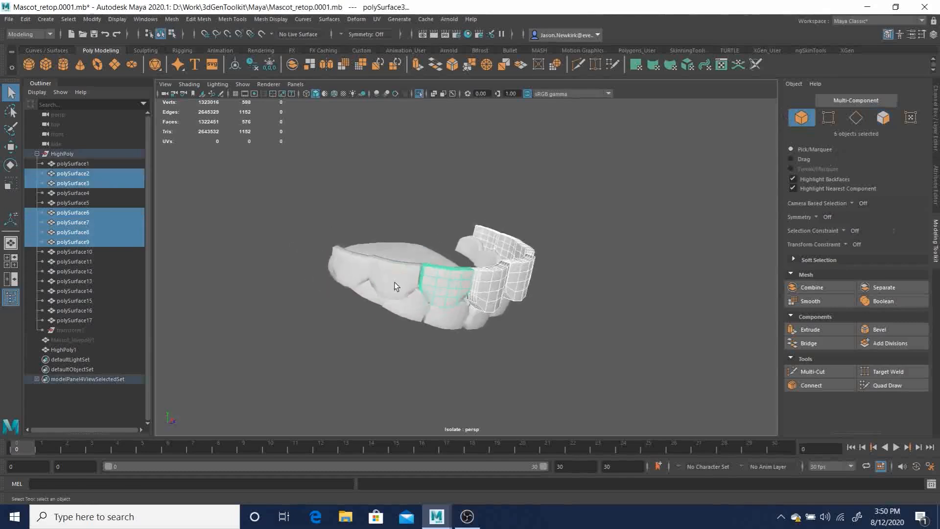
{"action": "left_click", "coordinate": [395, 283], "text": "shift"}
{"action": "left_click", "coordinate": [357, 269], "text": "shift"}
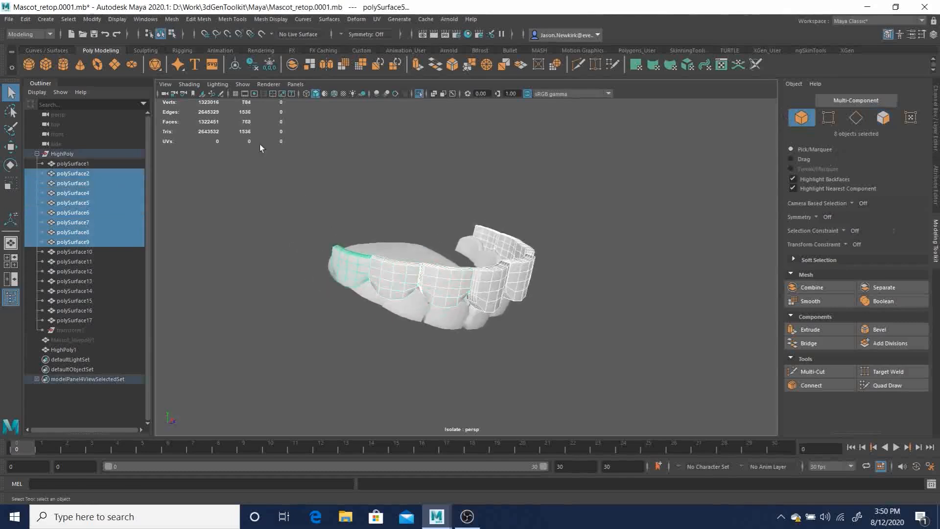
{"action": "left_click", "coordinate": [172, 19]}
{"action": "left_click", "coordinate": [197, 55]}
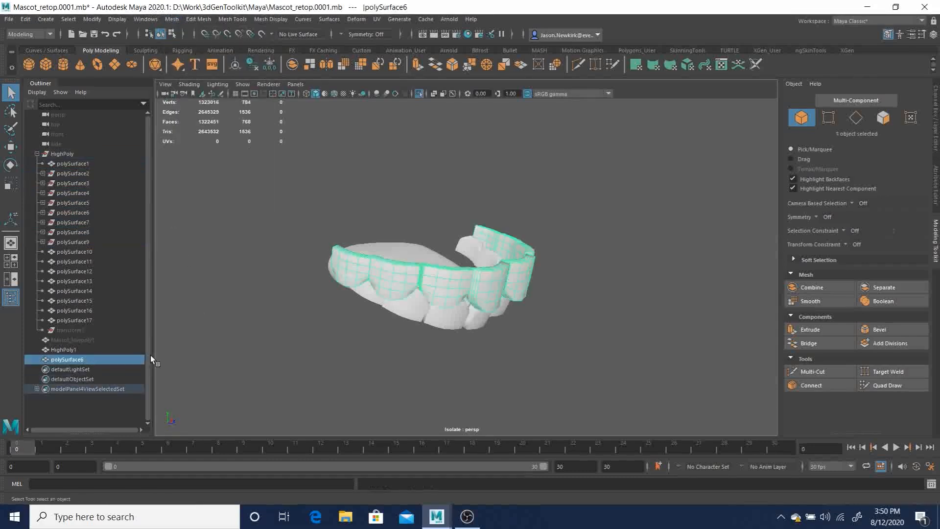
Rename the combined upper teeth mesh TopTeeth.
{"action": "double_click", "coordinate": [66, 360]}
{"action": "type", "text": "TopTeeth"}
{"action": "key", "text": "Return"}
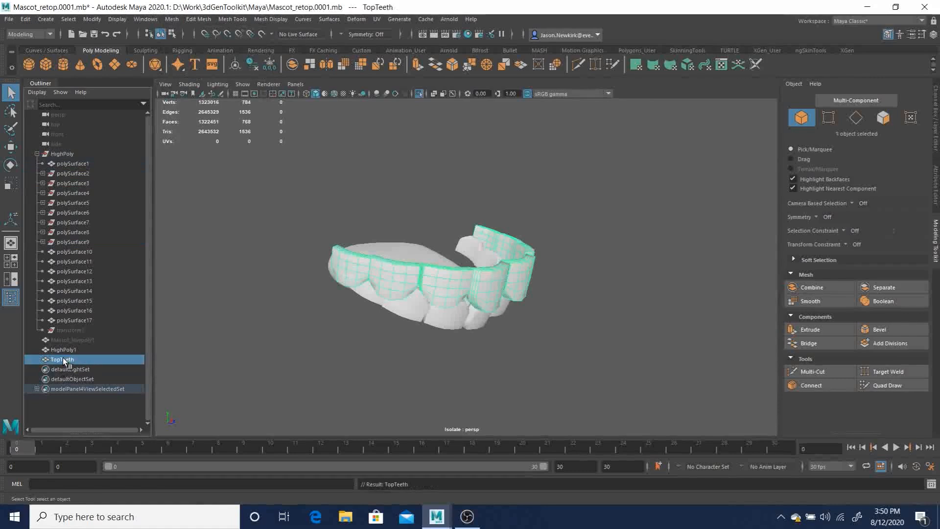
Combine the eight lower teeth, polySurface10 through polySurface17, into a single mesh.
{"action": "left_click", "coordinate": [400, 304]}
{"action": "left_click_drag", "start_coordinate": [401, 304], "coordinate": [345, 278], "text": "alt"}
{"action": "left_click", "coordinate": [343, 237], "text": "shift"}
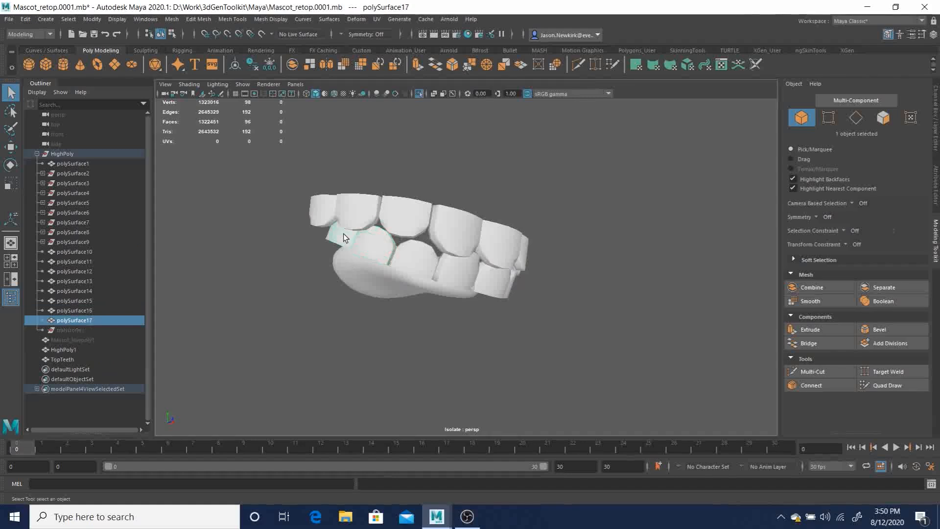
{"action": "left_click", "coordinate": [411, 258], "text": "shift"}
{"action": "left_click", "coordinate": [459, 272], "text": "shift"}
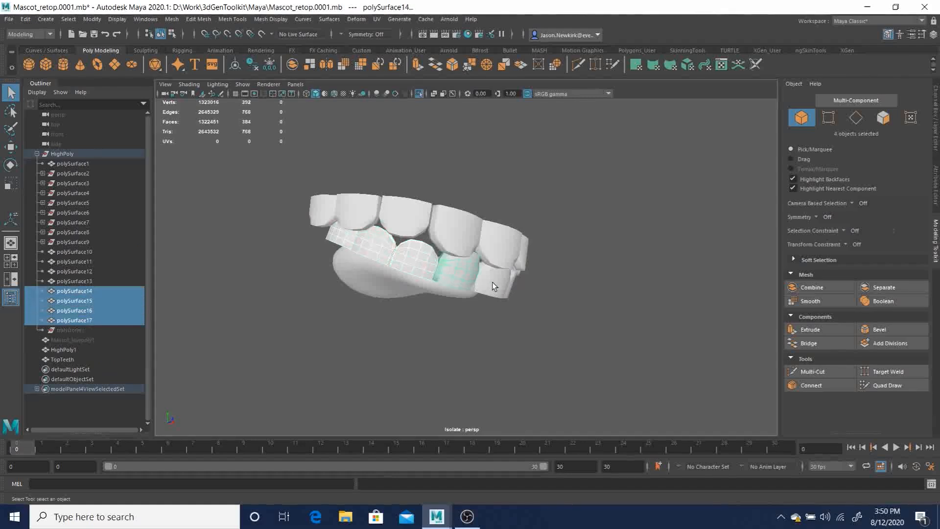
{"action": "left_click", "coordinate": [492, 282], "text": "shift"}
{"action": "left_click_drag", "start_coordinate": [512, 304], "coordinate": [433, 307], "text": "alt"}
{"action": "left_click", "coordinate": [490, 277], "text": "shift"}
{"action": "left_click", "coordinate": [520, 270], "text": "shift"}
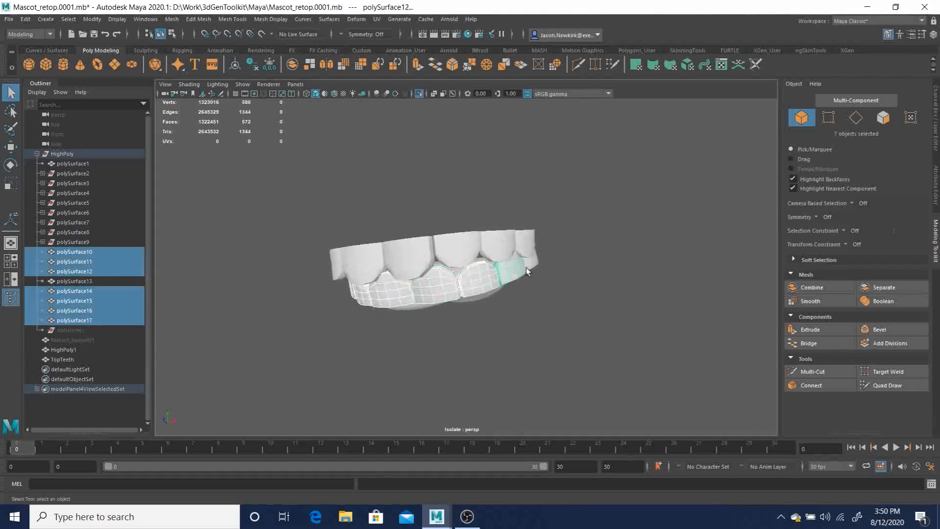
{"action": "left_click", "coordinate": [531, 267], "text": "shift"}
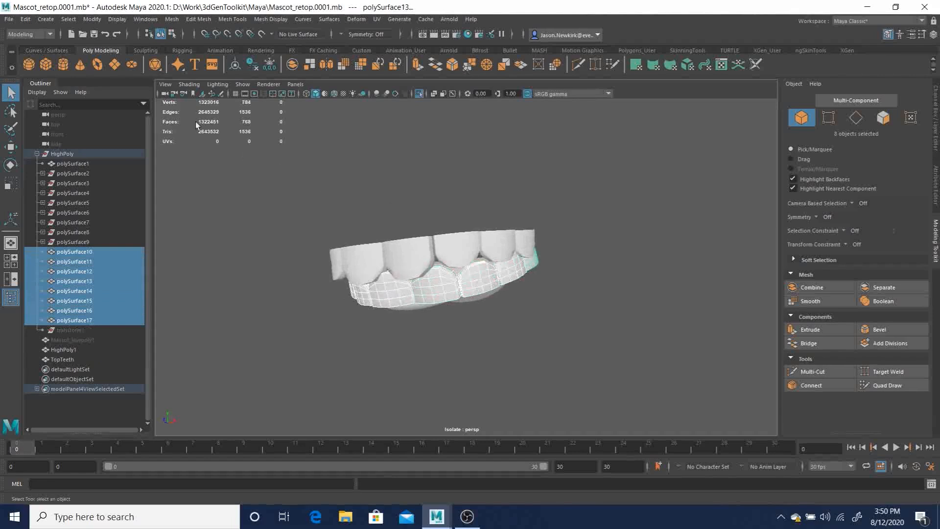
{"action": "left_click", "coordinate": [171, 19]}
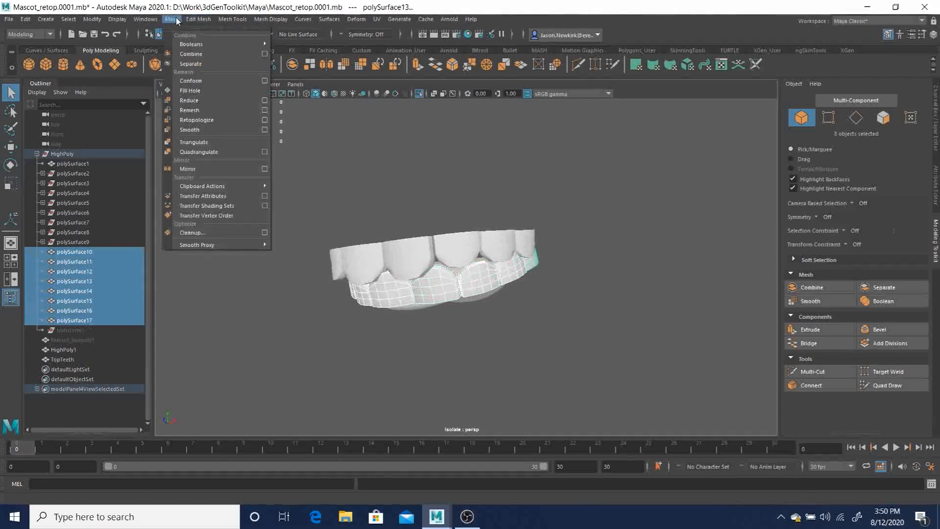
{"action": "left_click", "coordinate": [200, 55]}
Rename the combined lower teeth mesh BottomTeeth.
{"action": "double_click", "coordinate": [75, 370]}
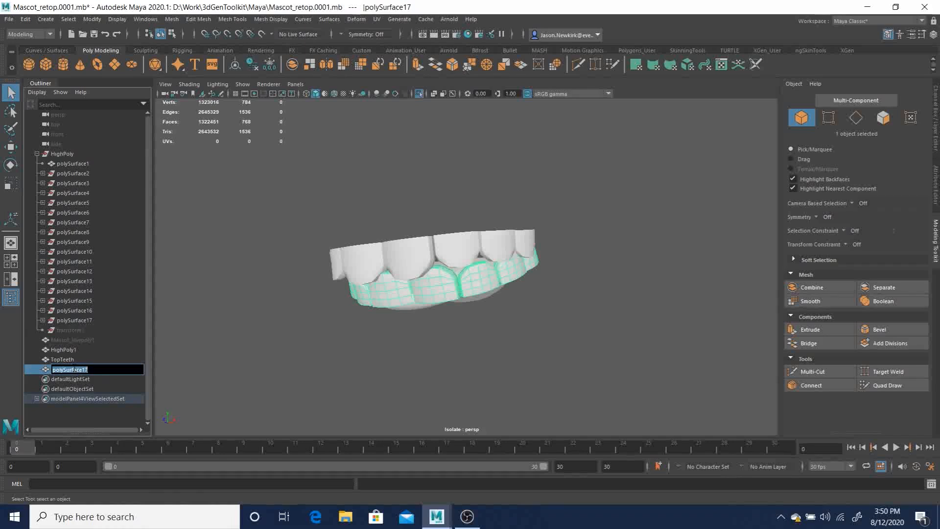
{"action": "type", "text": "BottomTeeth"}
{"action": "key", "text": "Return"}
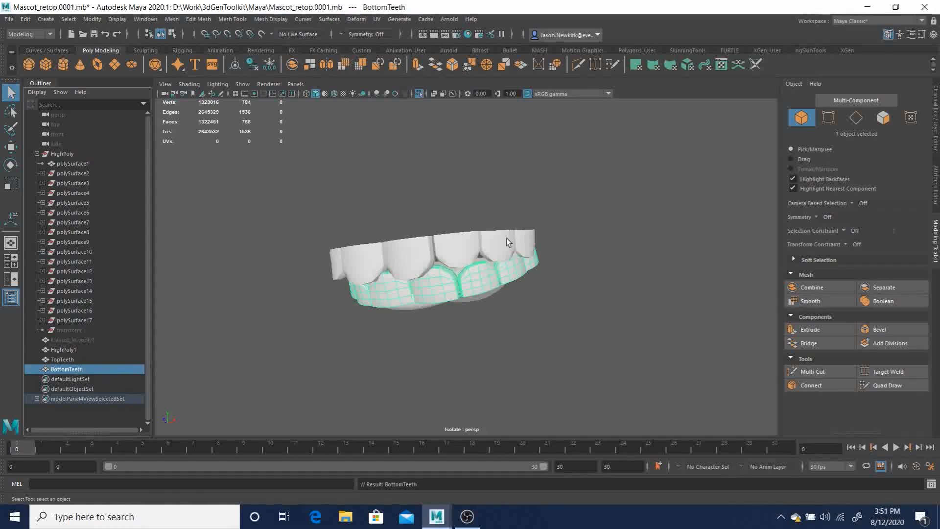
Rename the tongue mesh Tongue and unparent it from the HighPoly group.
{"action": "left_click_drag", "start_coordinate": [549, 326], "coordinate": [453, 242], "text": "alt"}
{"action": "left_click", "coordinate": [479, 272]}
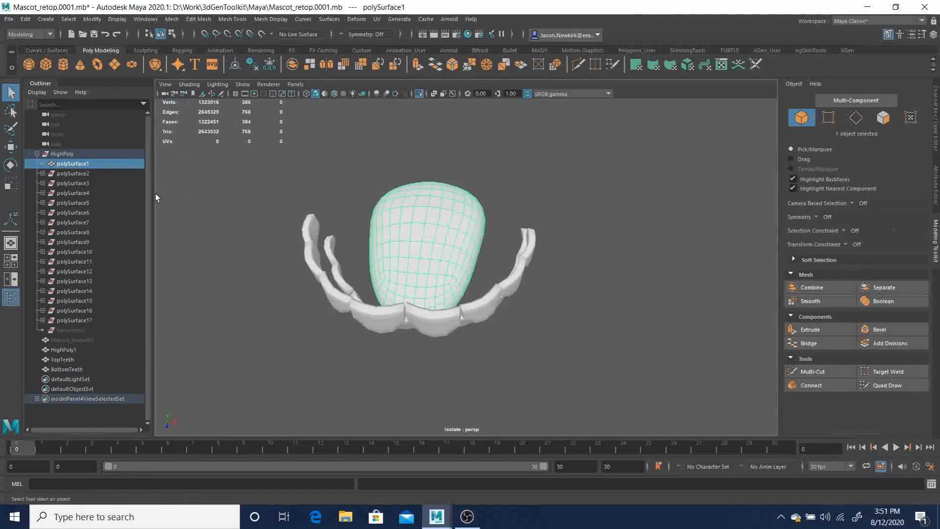
{"action": "double_click", "coordinate": [73, 163]}
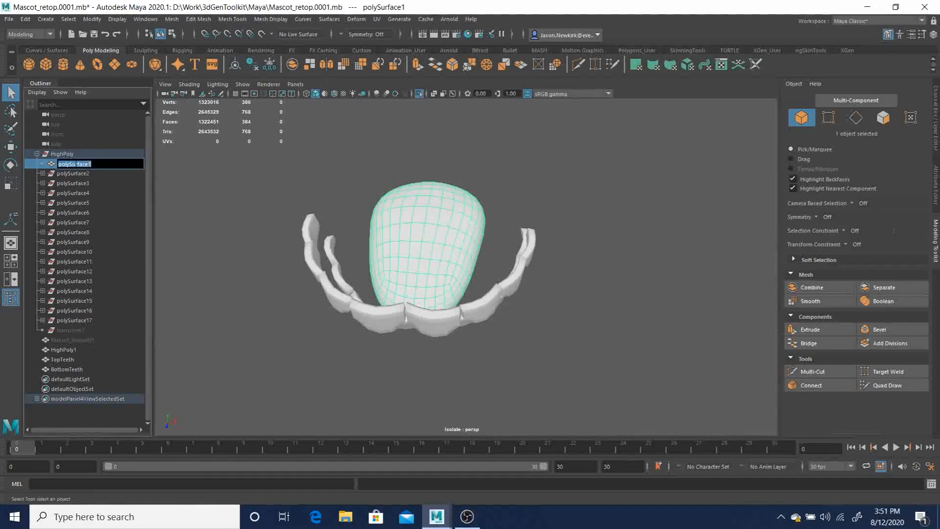
{"action": "type", "text": "Tongue"}
{"action": "key", "text": "Return"}
{"action": "key", "text": "shift+p"}
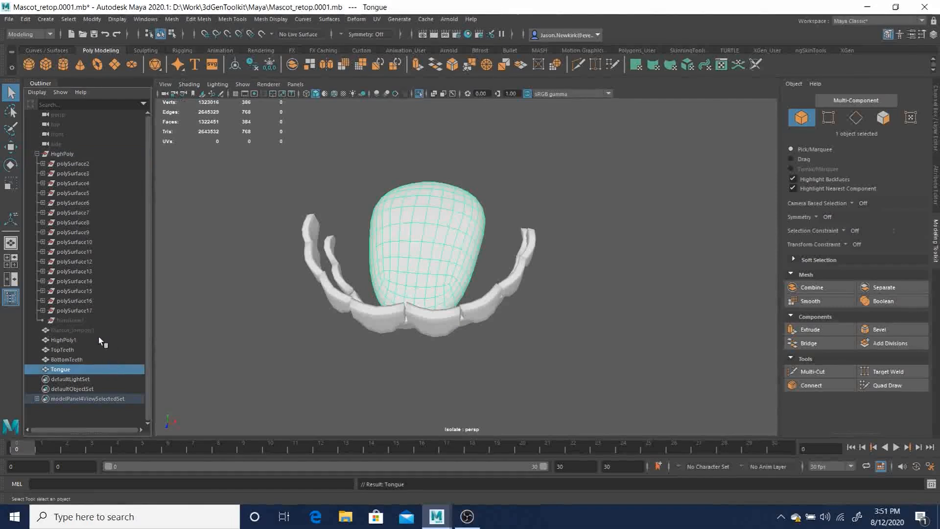
Delete the construction history of HighPoly1, TopTeeth, BottomTeeth and Tongue.
{"action": "left_click", "coordinate": [67, 340]}
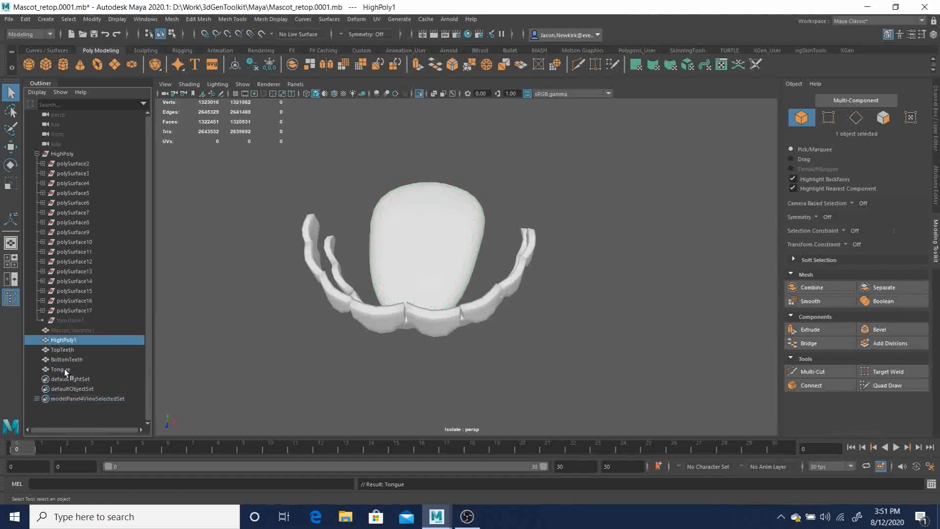
{"action": "left_click", "coordinate": [64, 369], "text": "shift"}
{"action": "left_click", "coordinate": [66, 339]}
{"action": "left_click", "coordinate": [65, 368], "text": "shift"}
{"action": "left_click", "coordinate": [26, 19]}
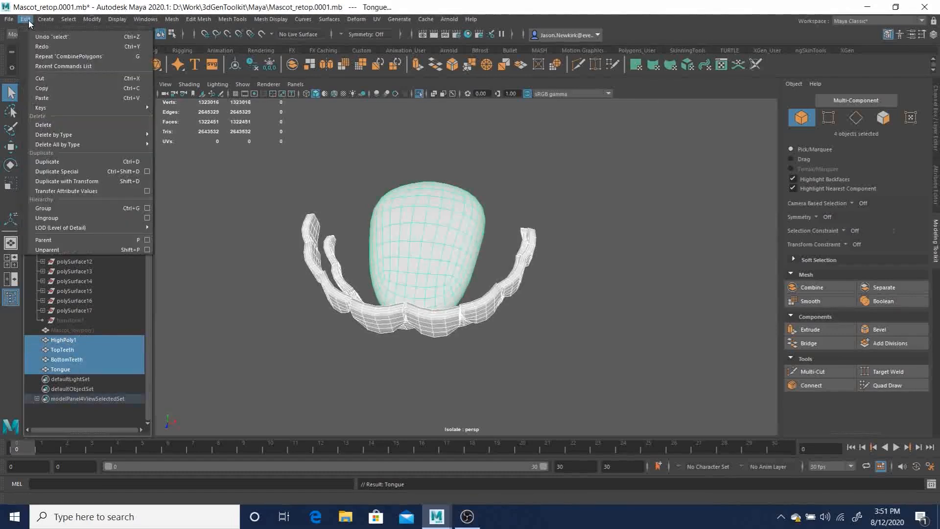
{"action": "mouse_move", "coordinate": [62, 138]}
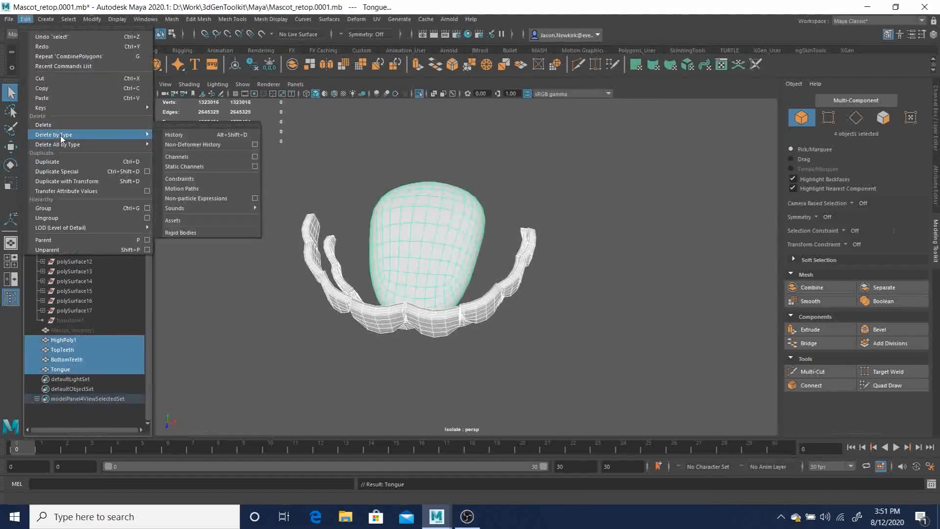
{"action": "left_click", "coordinate": [186, 135]}
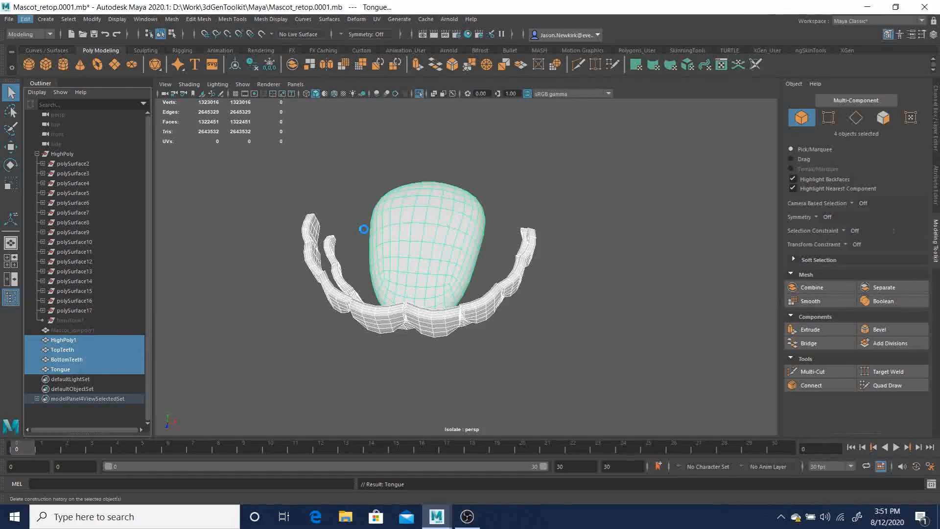
Unhide the Mascot_lowpoly1 mesh and clear the selection.
{"action": "left_click", "coordinate": [80, 151]}
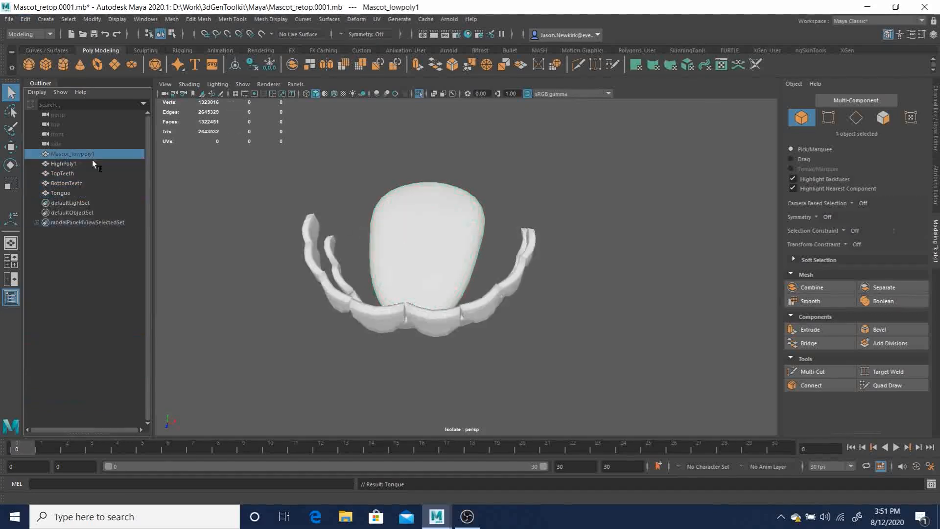
{"action": "left_click", "coordinate": [252, 320]}
{"action": "left_click_drag", "start_coordinate": [337, 327], "coordinate": [392, 277], "text": "alt"}
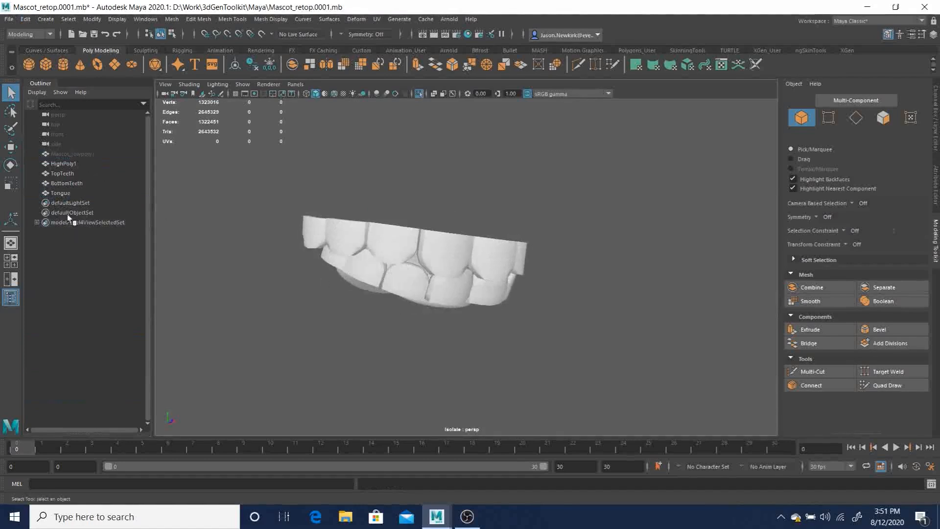
{"action": "left_click", "coordinate": [74, 153]}
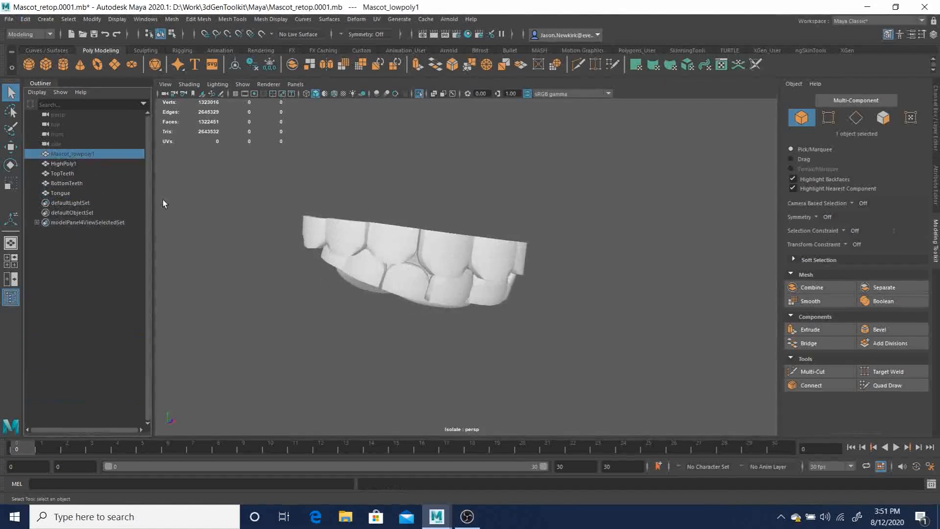
{"action": "key", "text": "shift+h"}
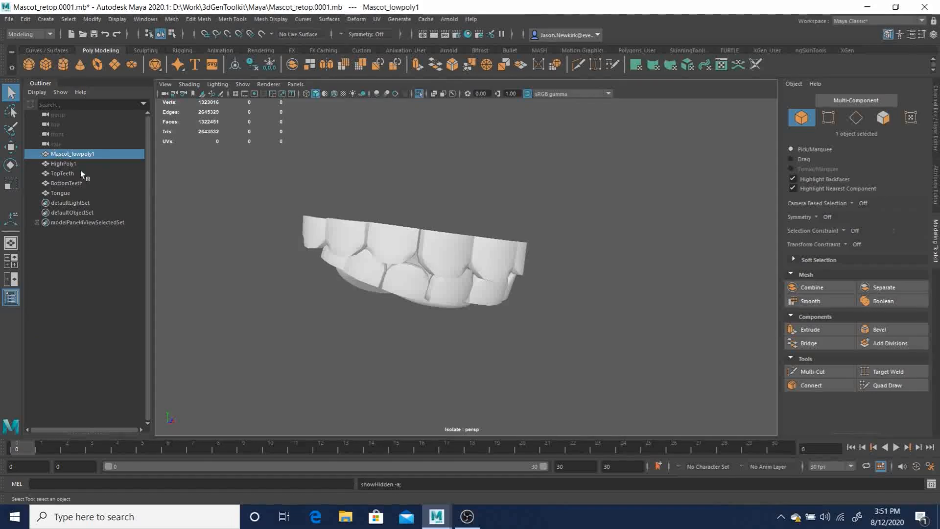
{"action": "left_click", "coordinate": [265, 221]}
{"action": "left_click_drag", "start_coordinate": [167, 225], "coordinate": [220, 234], "text": "alt"}
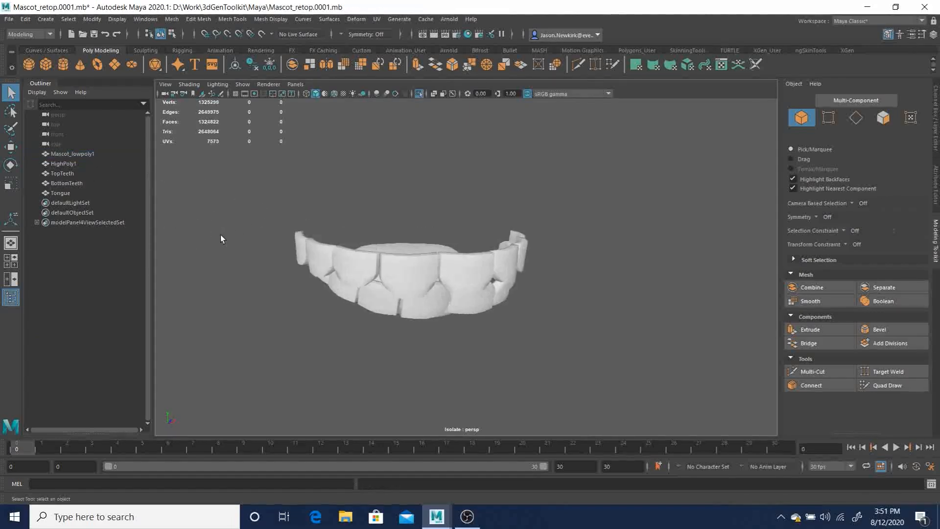
Turn off isolation to display the whole mascot and select the TopTeeth mesh.
{"action": "key", "text": "ctrl+1"}
{"action": "right_click_drag", "start_coordinate": [477, 257], "coordinate": [215, 262], "text": "alt"}
{"action": "middle_click_drag", "start_coordinate": [507, 261], "coordinate": [512, 199], "text": "alt"}
{"action": "right_click_drag", "start_coordinate": [512, 198], "coordinate": [445, 266], "text": "alt"}
{"action": "left_click_drag", "start_coordinate": [446, 267], "coordinate": [427, 272], "text": "alt"}
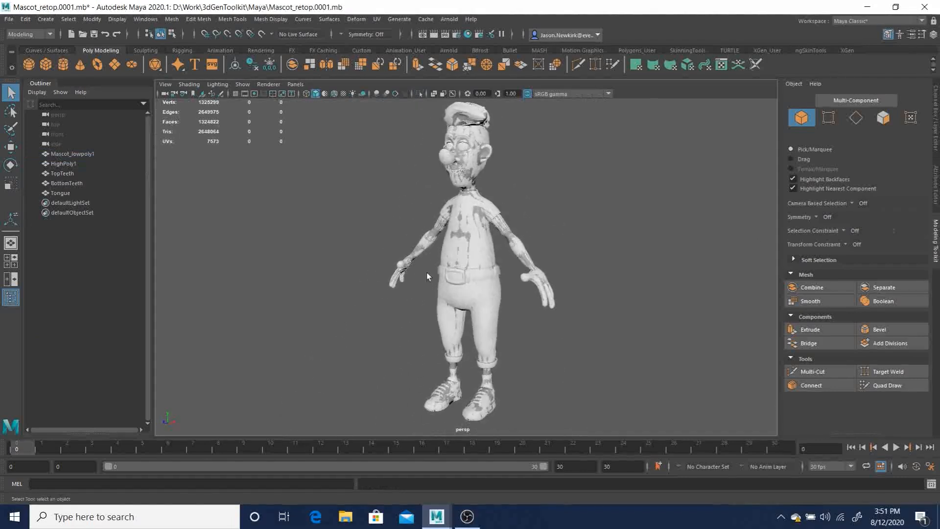
{"action": "left_click", "coordinate": [61, 173]}
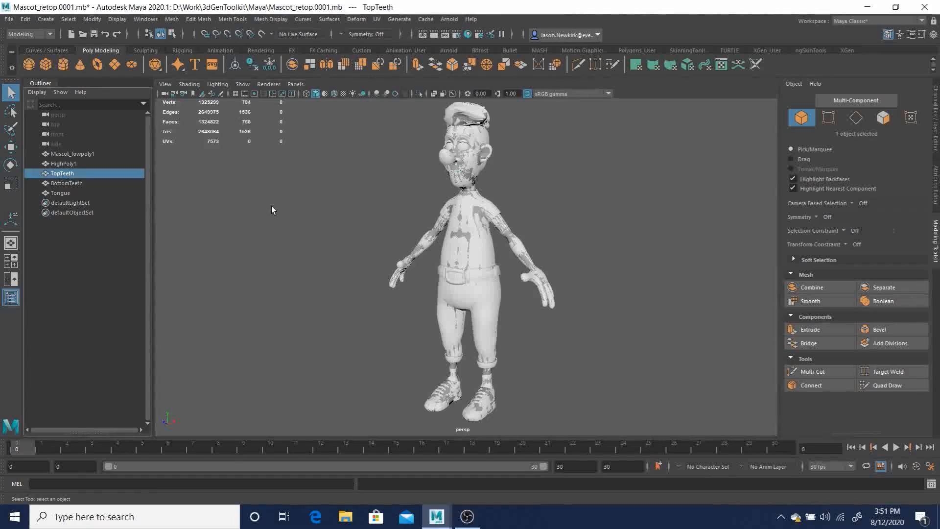
Isolate the selected TopTeeth mesh and frame it from the front.
{"action": "key", "text": "ctrl+1"}
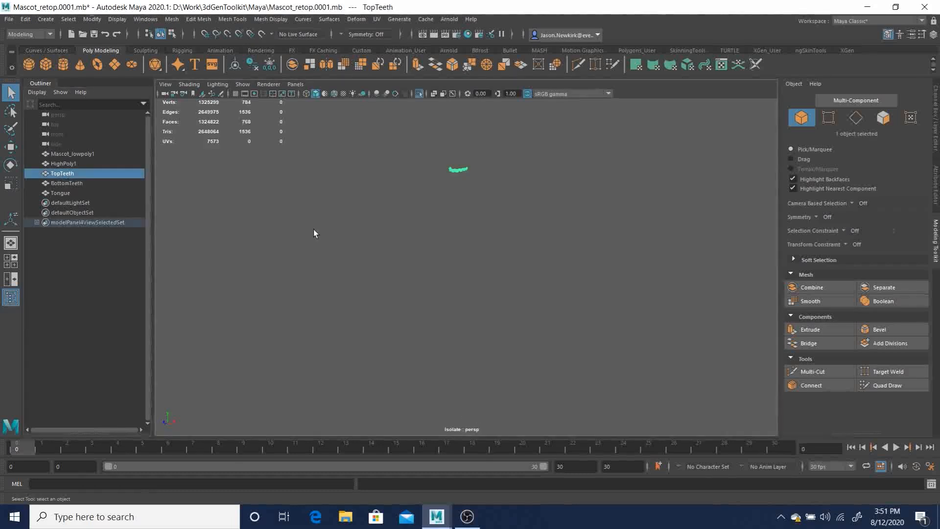
{"action": "key", "text": "f"}
{"action": "left_click_drag", "start_coordinate": [425, 207], "coordinate": [579, 217], "text": "alt"}
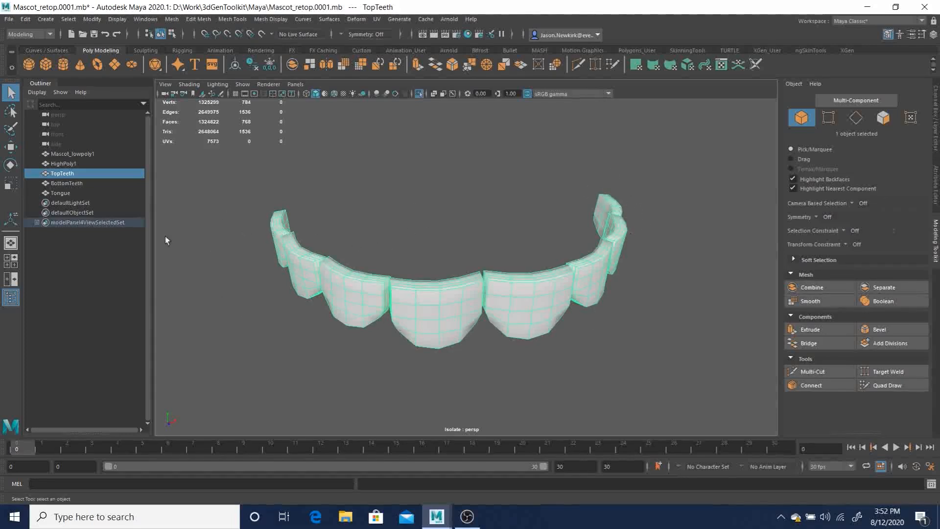
Create a polygon plane as the base for the teeth retopology.
{"action": "left_click", "coordinate": [45, 19]}
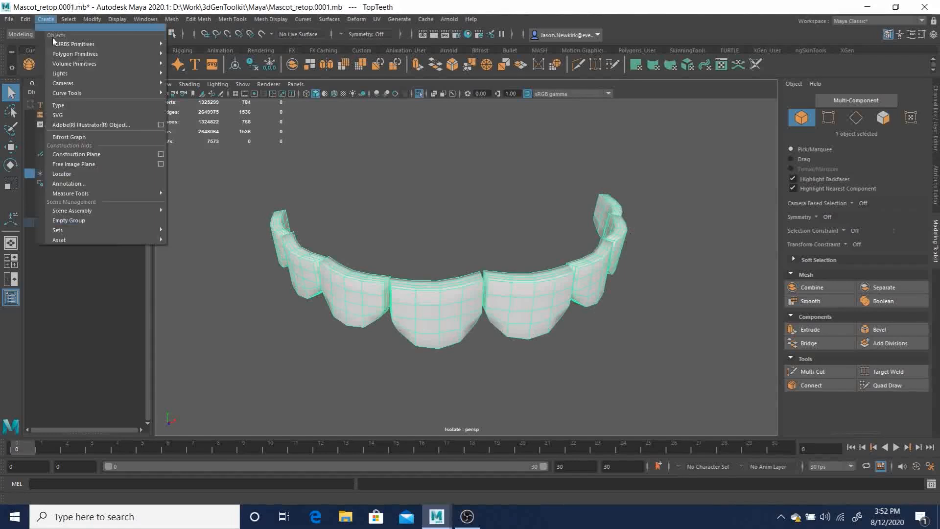
{"action": "mouse_move", "coordinate": [72, 54]}
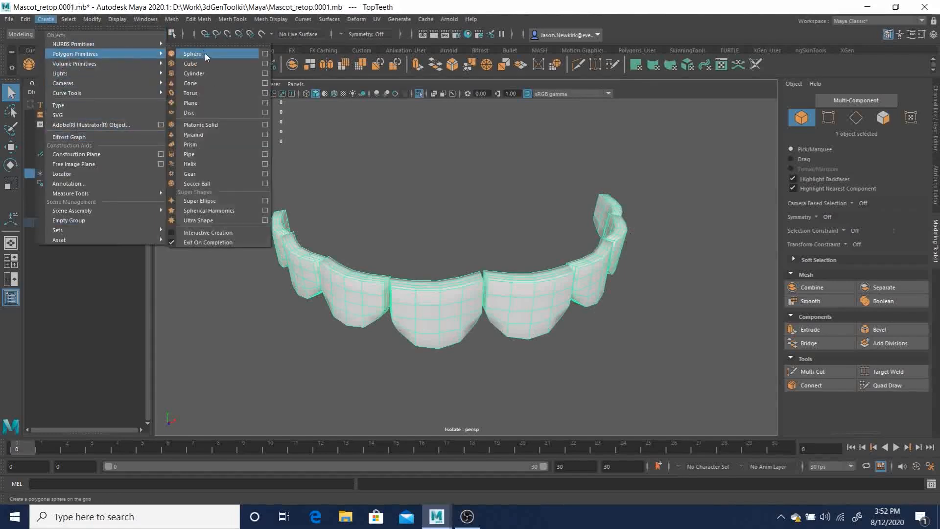
{"action": "left_click", "coordinate": [204, 103]}
Raise the new plane from the origin to just below the top teeth, at about 169.14 in Y.
{"action": "right_click_drag", "start_coordinate": [513, 193], "coordinate": [206, 156], "text": "alt"}
{"action": "middle_click_drag", "start_coordinate": [529, 283], "coordinate": [523, 157], "text": "alt"}
{"action": "right_click_drag", "start_coordinate": [461, 244], "coordinate": [294, 225], "text": "alt"}
{"action": "middle_click_drag", "start_coordinate": [557, 343], "coordinate": [526, 175], "text": "alt"}
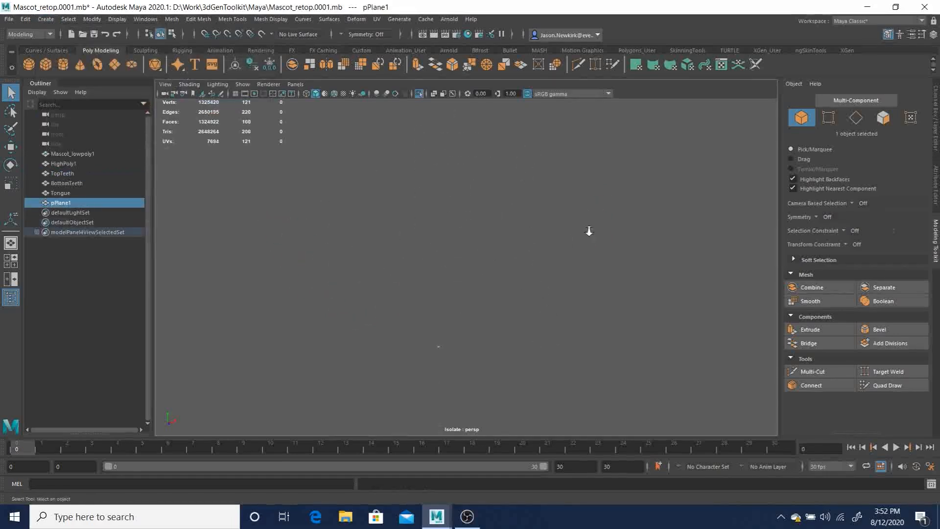
{"action": "key", "text": "w"}
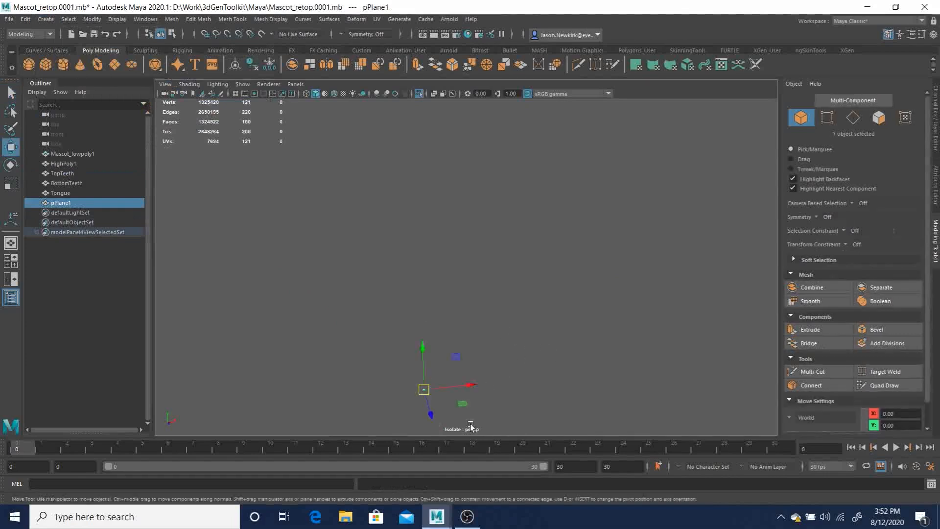
{"action": "left_click_drag", "start_coordinate": [429, 362], "coordinate": [466, 338]}
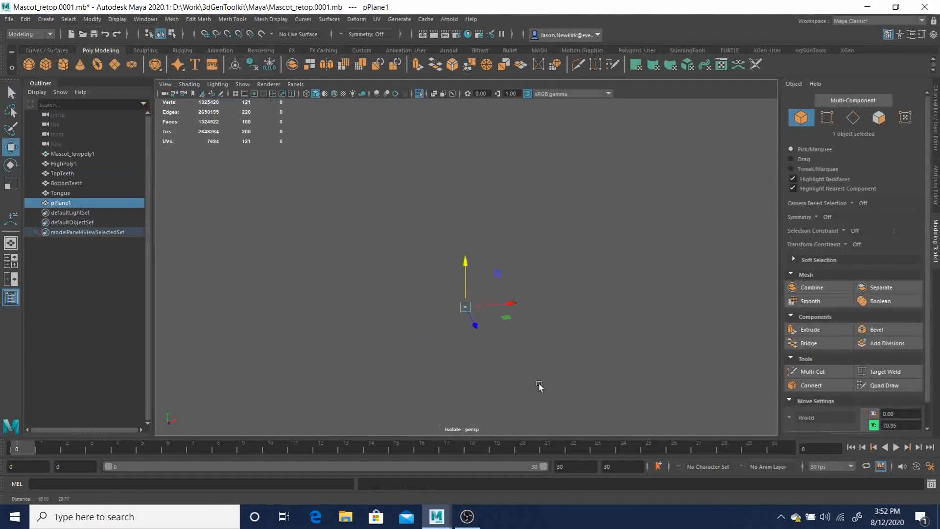
{"action": "left_click_drag", "start_coordinate": [473, 277], "coordinate": [469, 124]}
{"action": "key", "text": "f"}
{"action": "scroll", "coordinate": [406, 208], "scroll_direction": "down", "scroll_amount": 8}
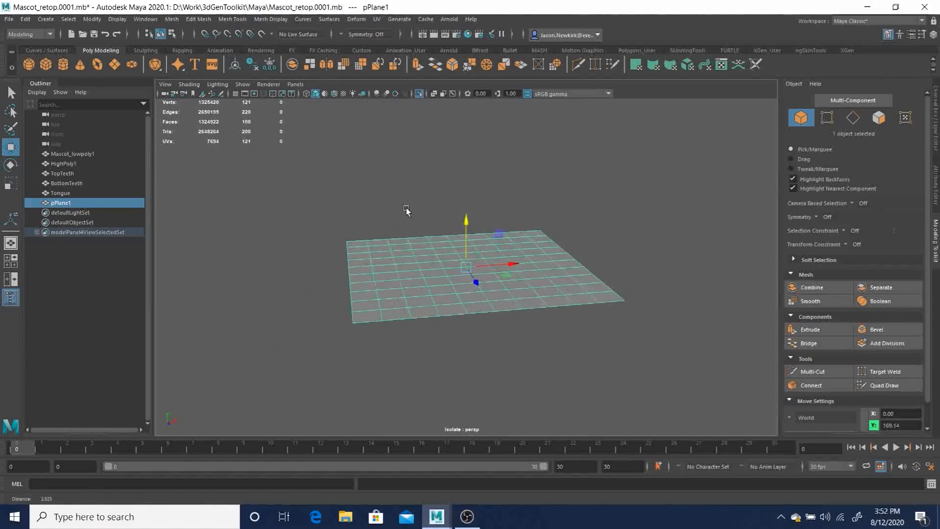
{"action": "scroll", "coordinate": [378, 174], "scroll_direction": "down", "scroll_amount": 1}
{"action": "middle_click_drag", "start_coordinate": [476, 208], "coordinate": [514, 362], "text": "alt"}
{"action": "right_click_drag", "start_coordinate": [525, 344], "coordinate": [357, 269], "text": "alt"}
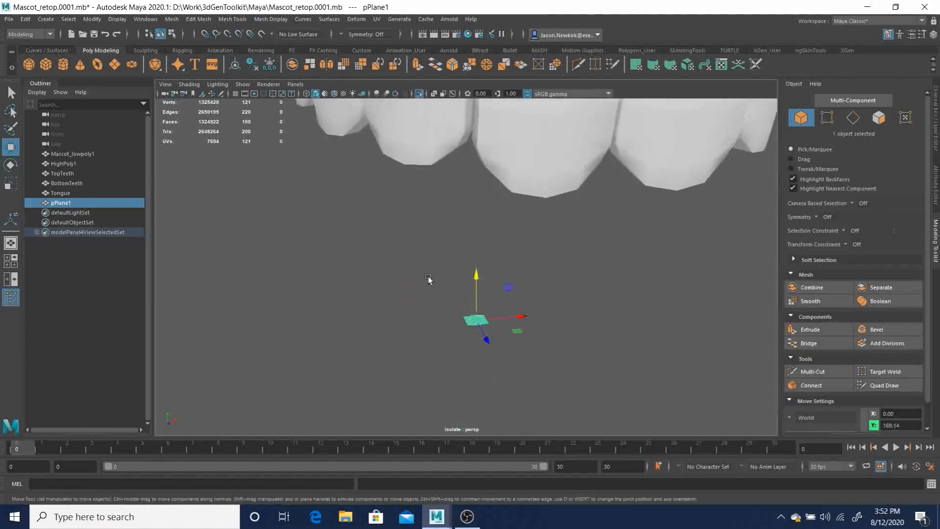
Scale the plane uniformly to about 13.51 so its size roughly matches the row of teeth.
{"action": "key", "text": "f"}
{"action": "right_click_drag", "start_coordinate": [615, 297], "coordinate": [303, 186], "text": "alt"}
{"action": "middle_click_drag", "start_coordinate": [570, 212], "coordinate": [524, 239], "text": "alt"}
{"action": "key", "text": "r"}
{"action": "left_click_drag", "start_coordinate": [424, 297], "coordinate": [533, 254]}
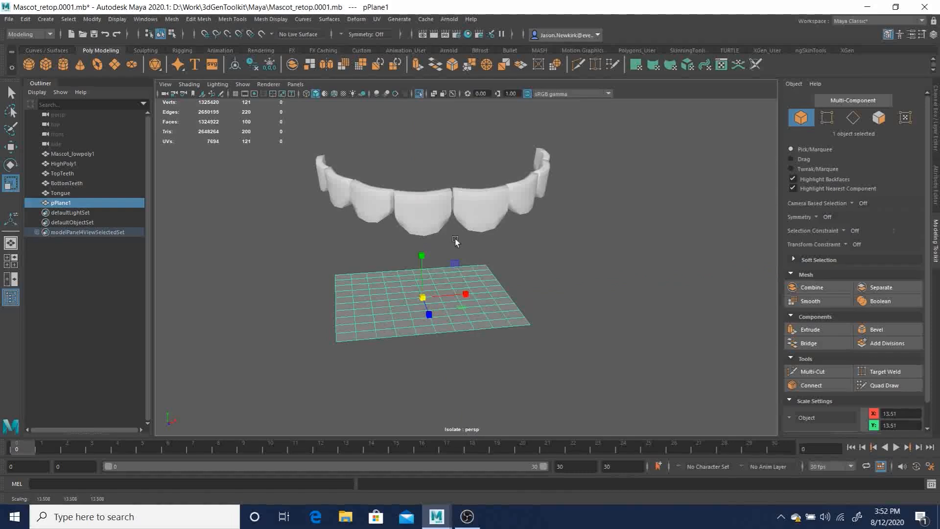
{"action": "key", "text": "e"}
{"action": "left_click_drag", "start_coordinate": [426, 272], "coordinate": [445, 336]}
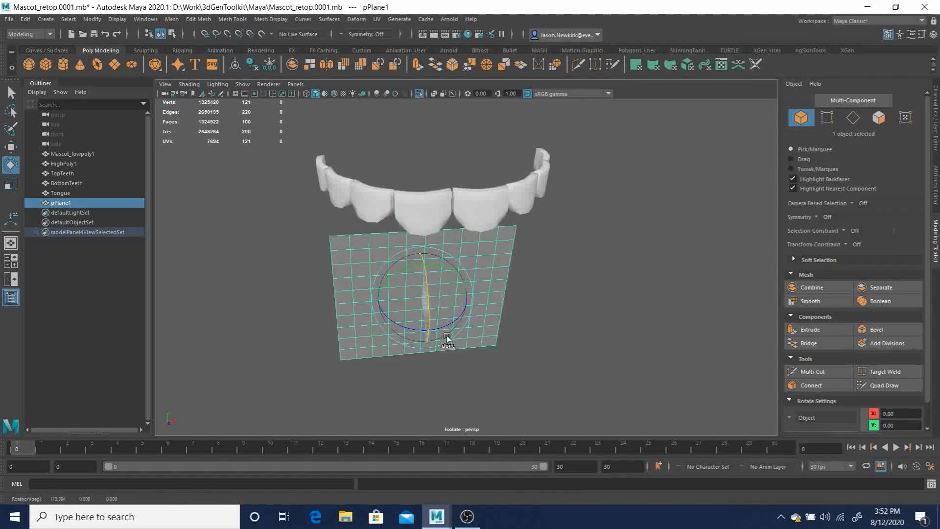
{"action": "key", "text": "ctrl+z"}
{"action": "left_click_drag", "start_coordinate": [491, 309], "coordinate": [465, 280], "text": "alt"}
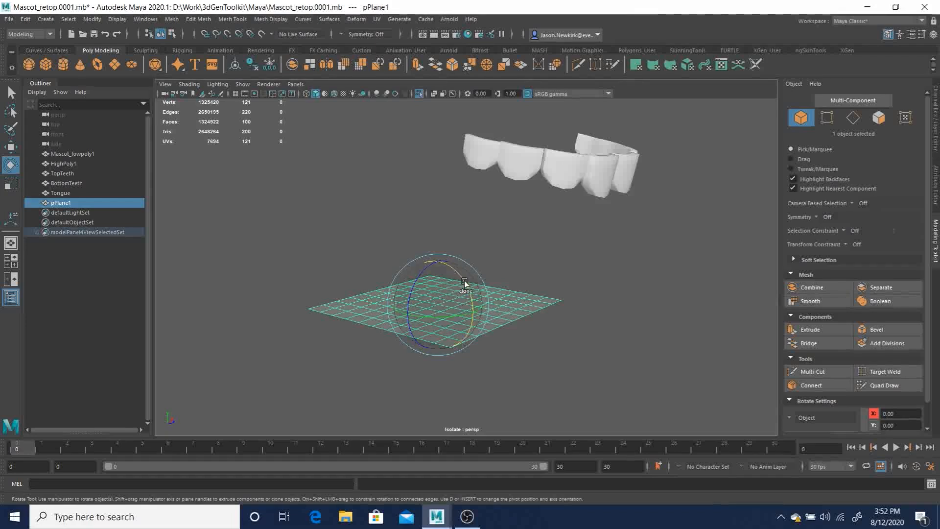
{"action": "left_click_drag", "start_coordinate": [465, 281], "coordinate": [491, 339]}
{"action": "key", "text": "ctrl+z"}
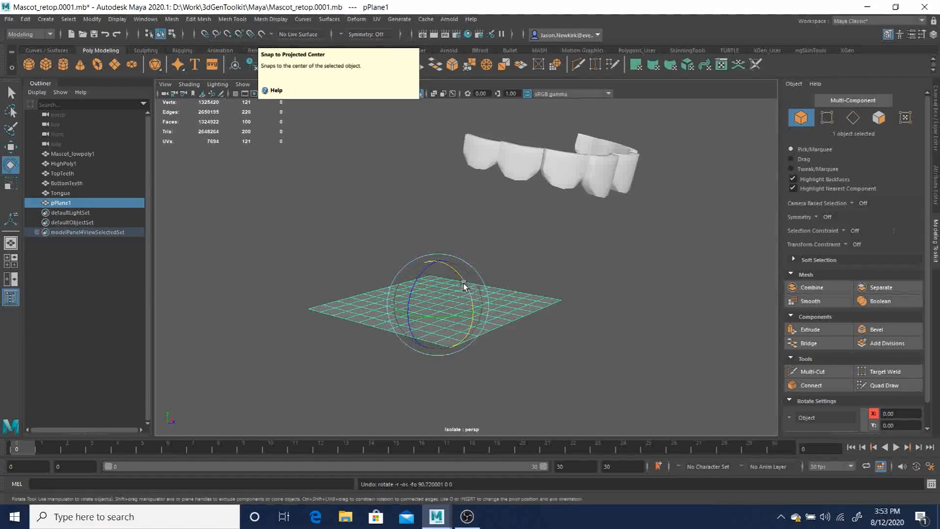
{"action": "left_click", "coordinate": [250, 34]}
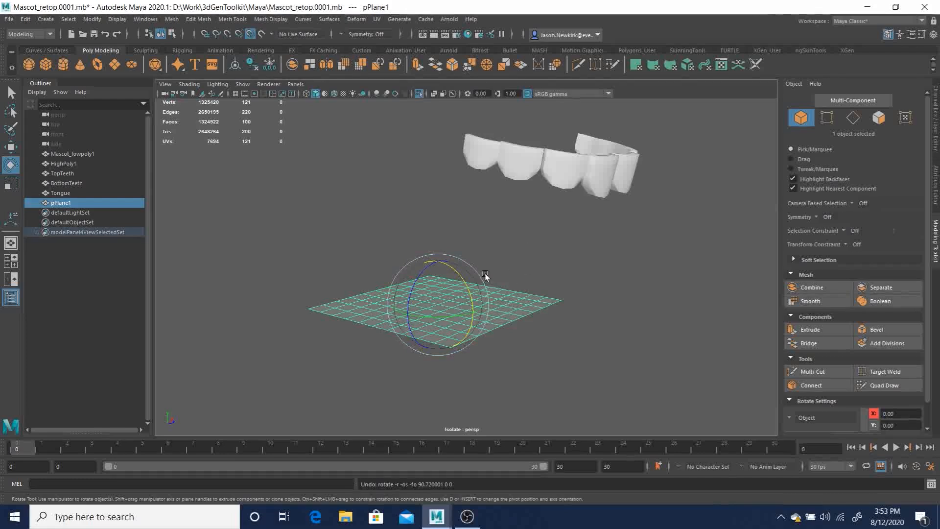
{"action": "left_click_drag", "start_coordinate": [484, 280], "coordinate": [459, 310]}
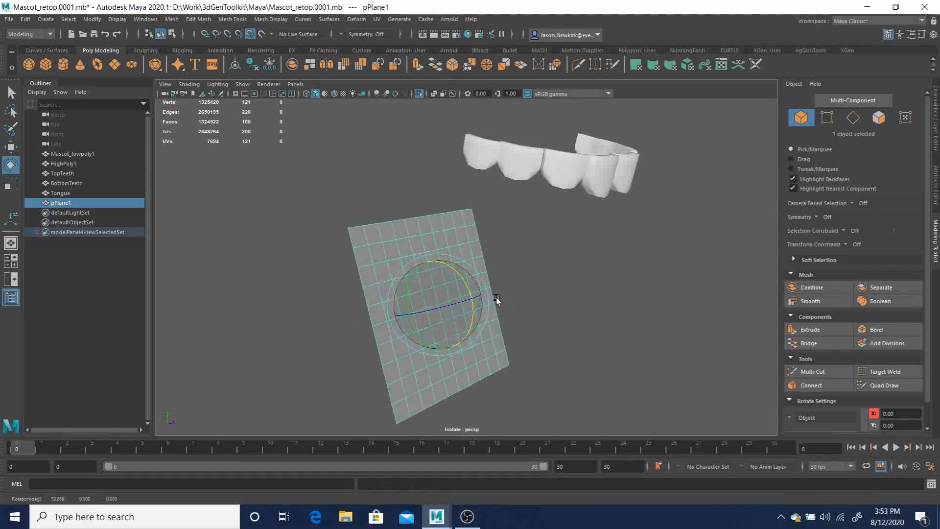
{"action": "key", "text": "ctrl+z"}
{"action": "left_click_drag", "start_coordinate": [544, 162], "coordinate": [363, 153], "text": "alt"}
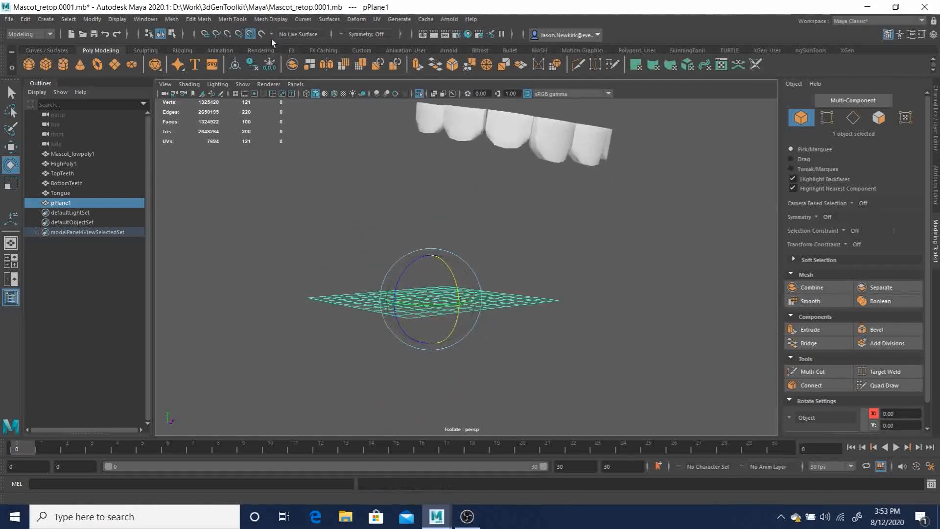
{"action": "left_click", "coordinate": [272, 35]}
Rotate the plane 90 degrees about X so it stands upright.
{"action": "left_click_drag", "start_coordinate": [545, 286], "coordinate": [510, 231], "text": "alt"}
{"action": "left_click_drag", "start_coordinate": [457, 284], "coordinate": [480, 339]}
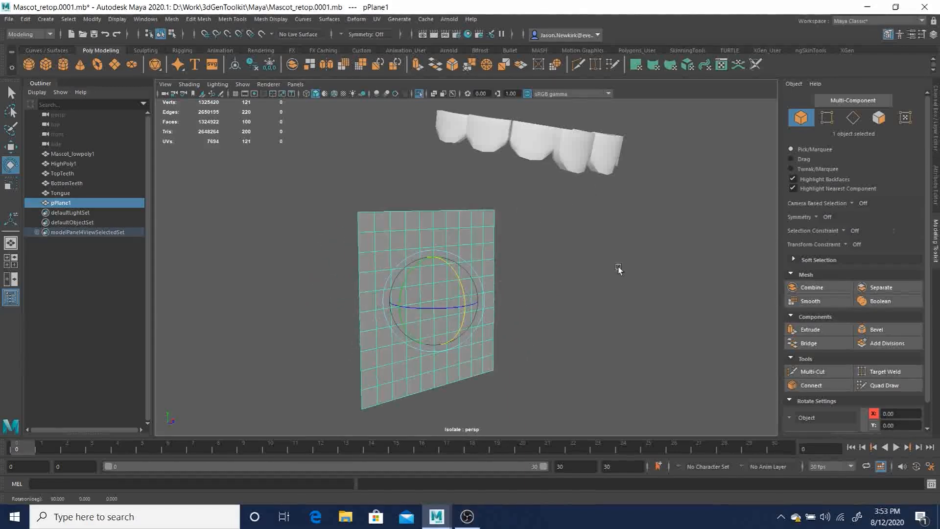
{"action": "key", "text": "super"}
{"action": "key", "text": "super"}
Move the upright plane forward and up to the front of the top teeth.
{"action": "left_click_drag", "start_coordinate": [647, 292], "coordinate": [669, 277], "text": "alt"}
{"action": "key", "text": "w"}
{"action": "left_click_drag", "start_coordinate": [505, 304], "coordinate": [693, 257]}
{"action": "middle_click_drag", "start_coordinate": [695, 234], "coordinate": [518, 235], "text": "alt"}
{"action": "scroll", "coordinate": [517, 243], "scroll_direction": "down", "scroll_amount": 2}
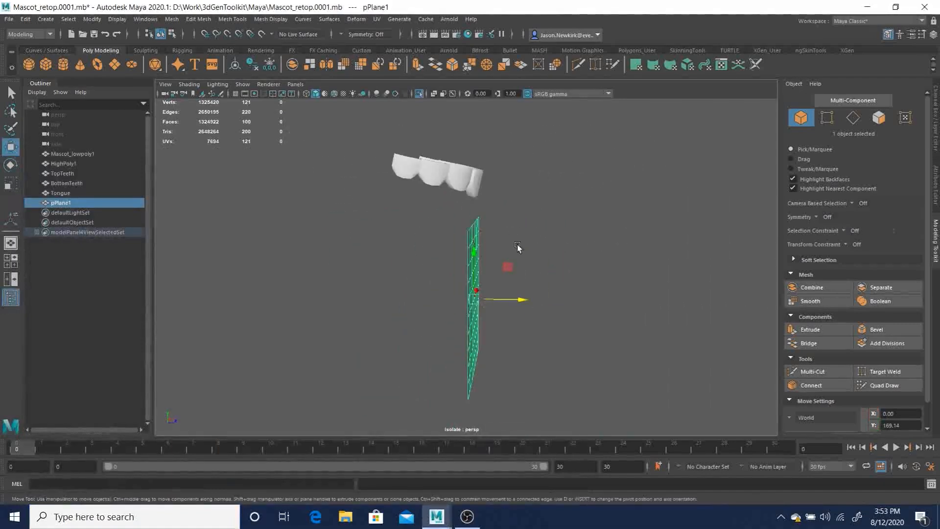
{"action": "left_click_drag", "start_coordinate": [480, 254], "coordinate": [470, 139]}
{"action": "left_click_drag", "start_coordinate": [575, 221], "coordinate": [467, 269], "text": "alt"}
{"action": "right_click_drag", "start_coordinate": [468, 270], "coordinate": [573, 230], "text": "alt"}
{"action": "left_click_drag", "start_coordinate": [572, 230], "coordinate": [607, 227], "text": "alt"}
{"action": "middle_click_drag", "start_coordinate": [607, 227], "coordinate": [666, 352], "text": "alt"}
{"action": "right_click_drag", "start_coordinate": [666, 353], "coordinate": [637, 310], "text": "alt"}
Flatten the plane's height into a strip and raise it to about 179.19 in Y over the front teeth.
{"action": "key", "text": "r"}
{"action": "left_click_drag", "start_coordinate": [439, 304], "coordinate": [444, 266]}
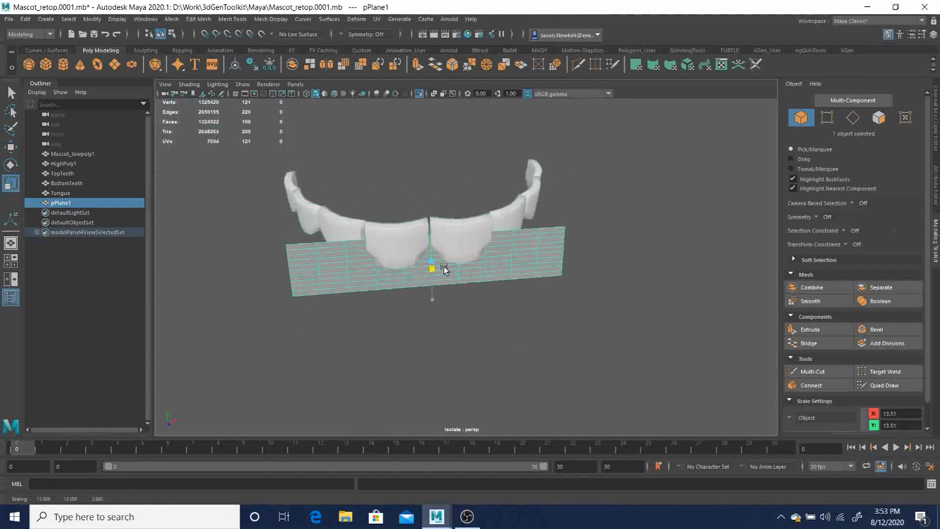
{"action": "key", "text": "w"}
{"action": "left_click_drag", "start_coordinate": [433, 224], "coordinate": [433, 204]}
{"action": "left_click_drag", "start_coordinate": [463, 263], "coordinate": [482, 248], "text": "alt"}
{"action": "right_click_drag", "start_coordinate": [483, 248], "coordinate": [504, 286], "text": "alt"}
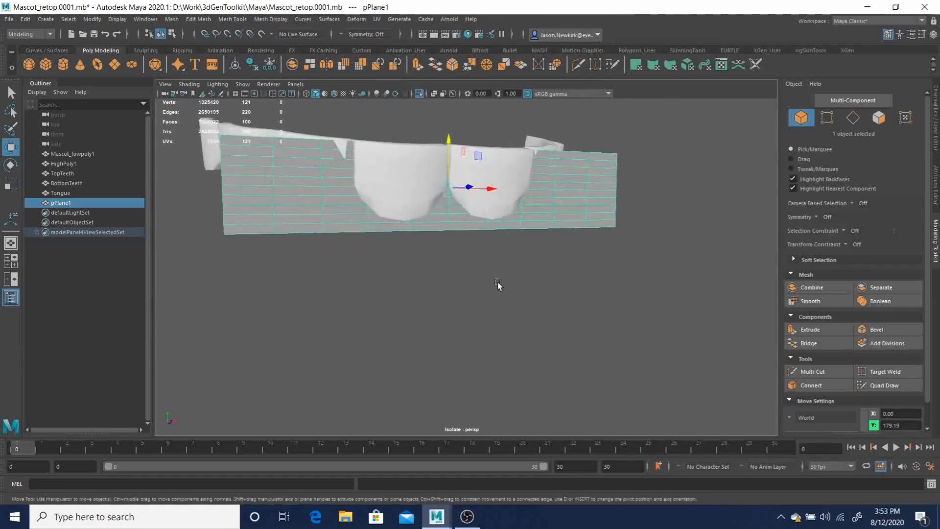
Fine-tune the strip to the front teeth, with its Z scale at about 2.33 and its Y position at about 179.36.
{"action": "left_click_drag", "start_coordinate": [504, 285], "coordinate": [455, 300], "text": "alt"}
{"action": "key", "text": "r"}
{"action": "left_click_drag", "start_coordinate": [429, 225], "coordinate": [430, 216]}
{"action": "key", "text": "w"}
{"action": "left_click_drag", "start_coordinate": [429, 132], "coordinate": [430, 129]}
{"action": "left_click_drag", "start_coordinate": [460, 179], "coordinate": [583, 336], "text": "alt"}
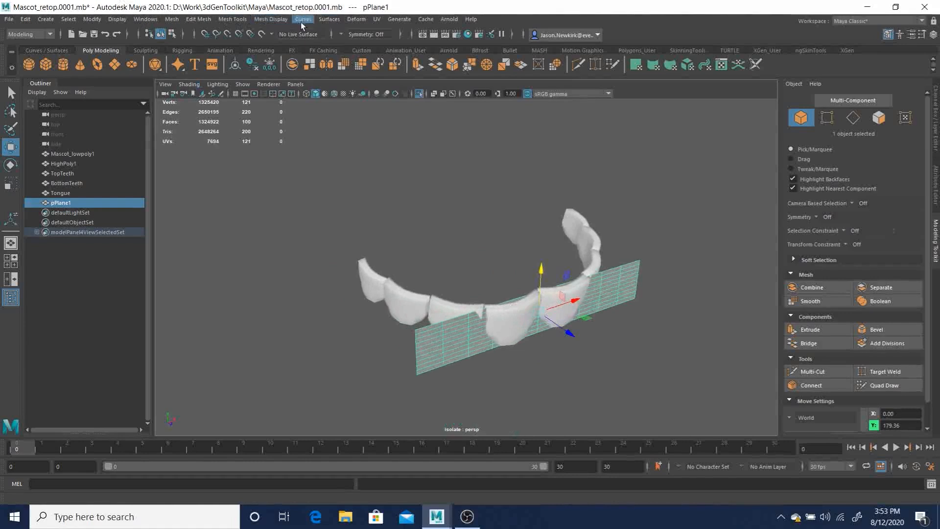
Add a nonlinear Bend deformer to the plane and set its curvature to about 80.2.
{"action": "left_click", "coordinate": [363, 20]}
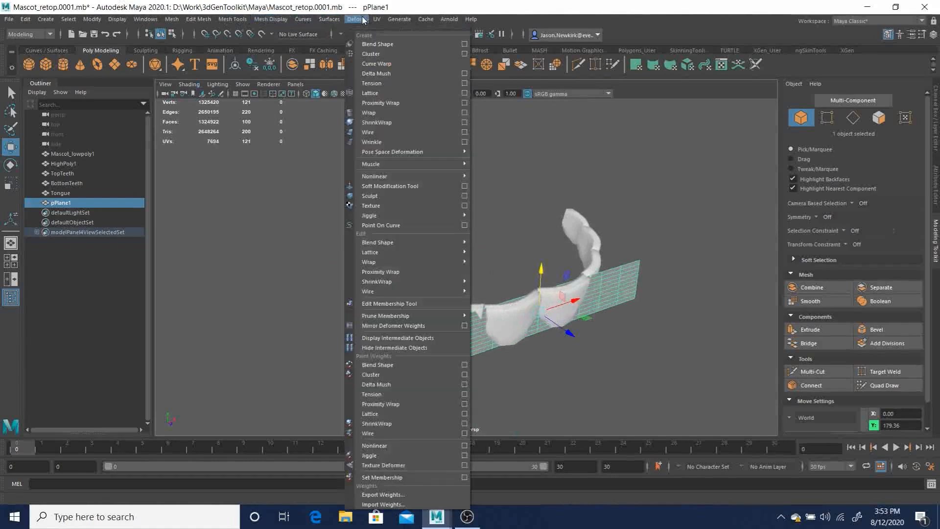
{"action": "mouse_move", "coordinate": [420, 178]}
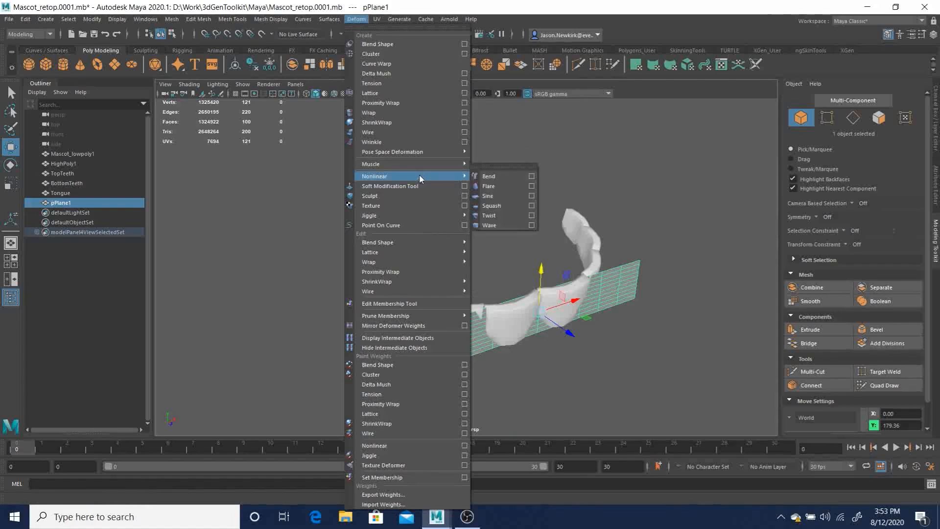
{"action": "left_click", "coordinate": [510, 177]}
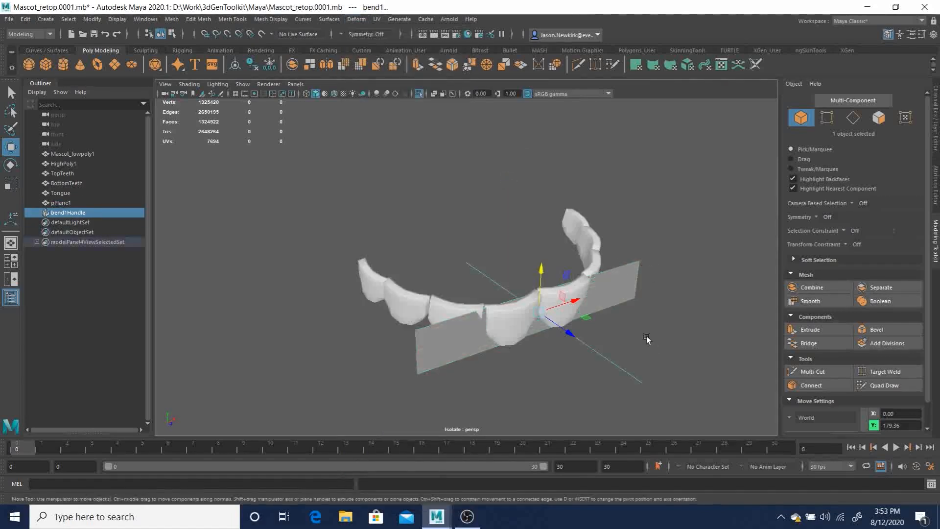
{"action": "left_click", "coordinate": [937, 113]}
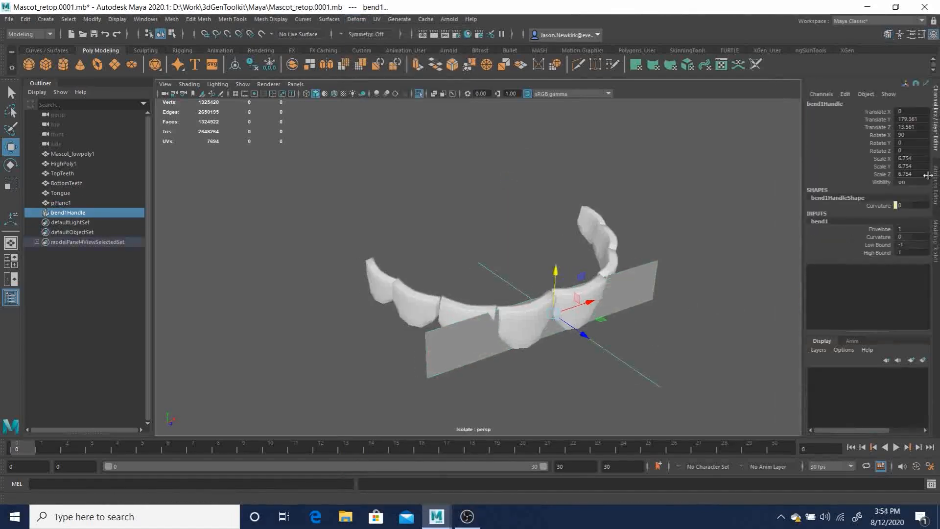
{"action": "left_click", "coordinate": [877, 236]}
{"action": "middle_click_drag", "start_coordinate": [680, 217], "coordinate": [711, 216]}
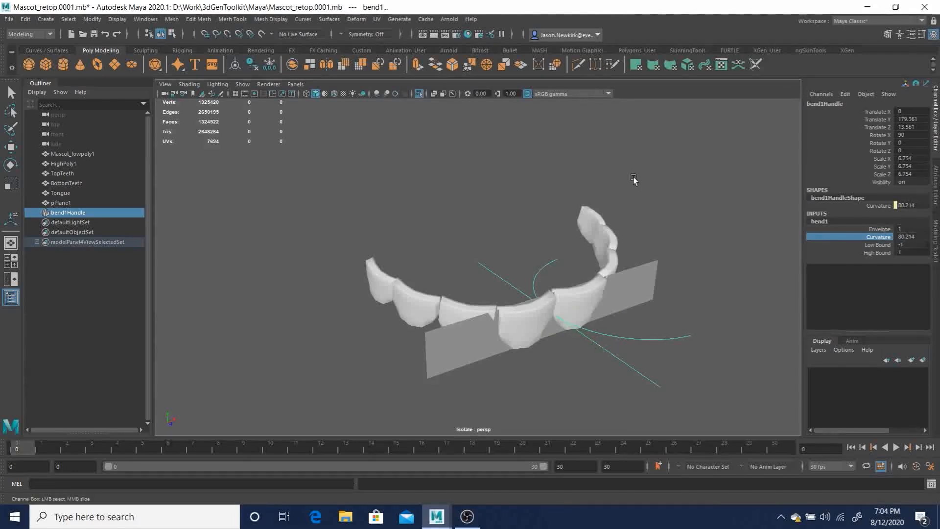
Rotate the bend handle to about 85.4 degrees in Y and reduce its curvature to about 55 to follow the dental arch.
{"action": "key", "text": "e"}
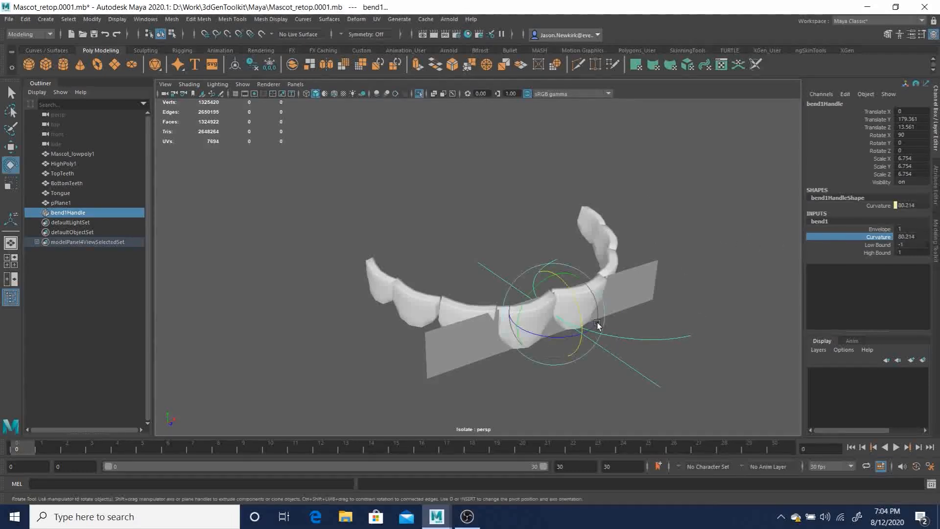
{"action": "left_click_drag", "start_coordinate": [554, 336], "coordinate": [571, 350]}
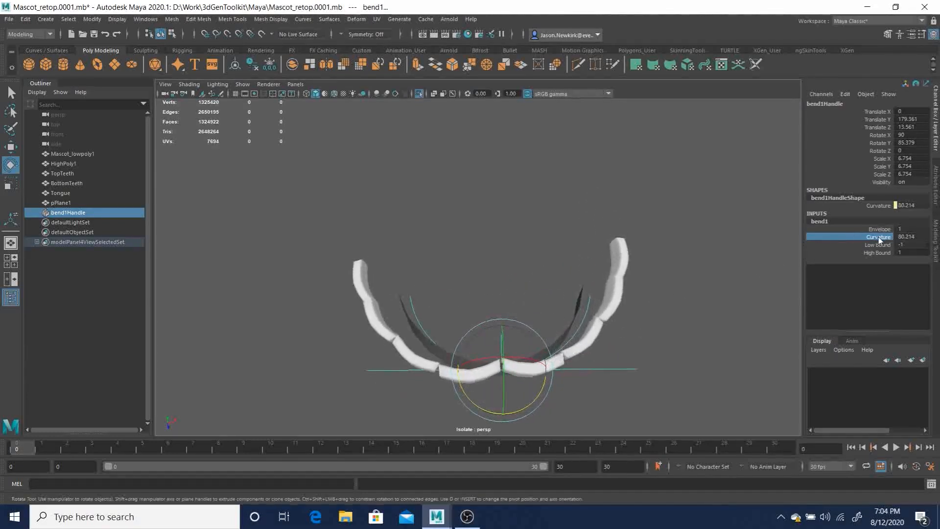
{"action": "key", "text": "ctrl+z"}
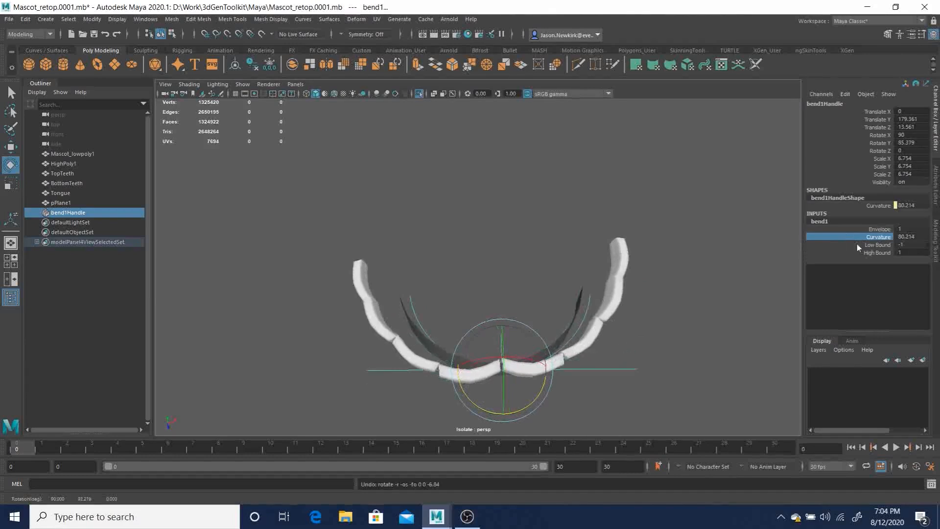
{"action": "middle_click_drag", "start_coordinate": [736, 275], "coordinate": [712, 275]}
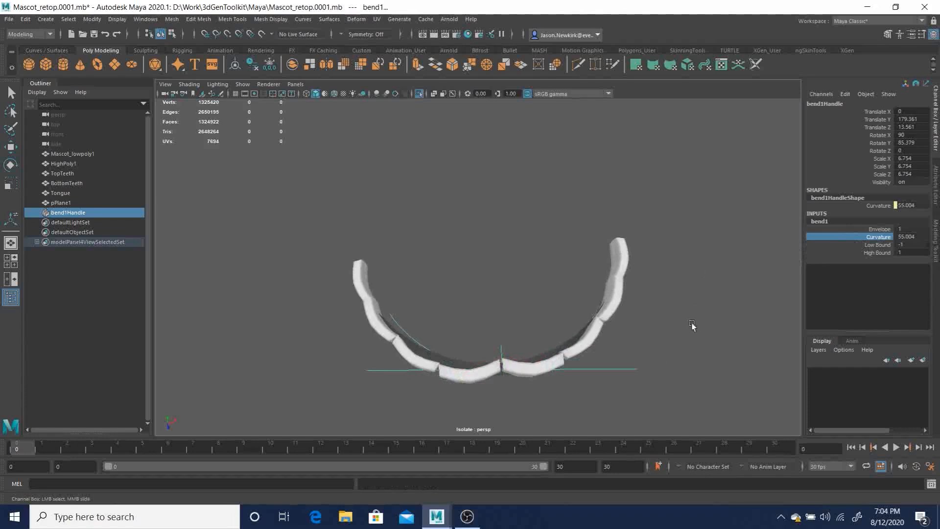
{"action": "left_click_drag", "start_coordinate": [616, 357], "coordinate": [832, 311], "text": "alt"}
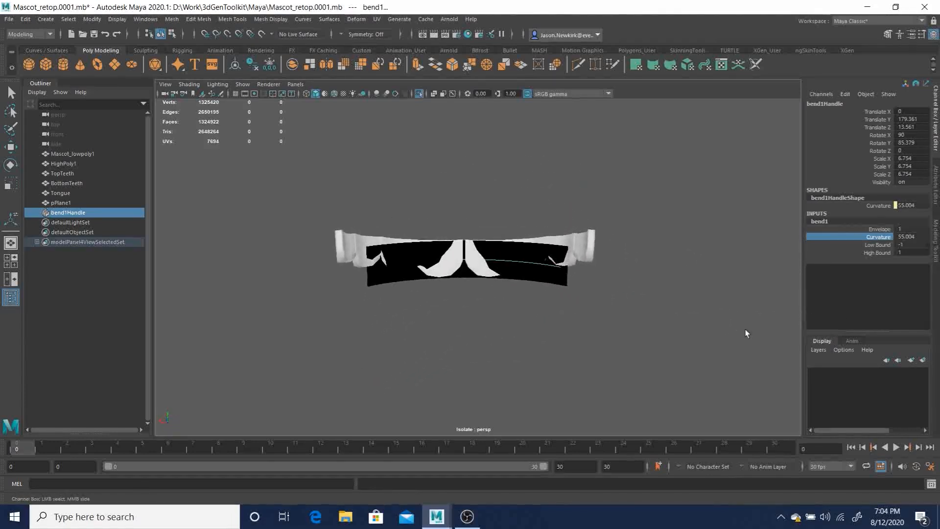
Select the bent plane and try rotating it slightly.
{"action": "left_click", "coordinate": [512, 254]}
{"action": "key", "text": "e"}
{"action": "left_click_drag", "start_coordinate": [547, 289], "coordinate": [486, 286], "text": "alt"}
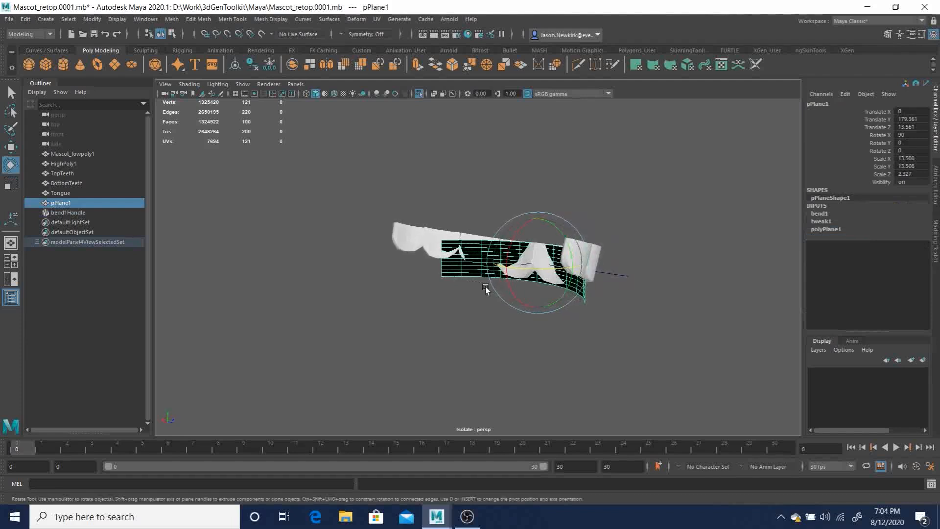
{"action": "mouse_move", "coordinate": [519, 239]}
{"action": "left_mouse_down"}
{"action": "mouse_move", "coordinate": [523, 231]}
{"action": "mouse_move", "coordinate": [516, 244]}
{"action": "left_mouse_up"}
{"action": "key", "text": "ctrl+z"}
{"action": "left_click_drag", "start_coordinate": [537, 289], "coordinate": [601, 300], "text": "alt"}
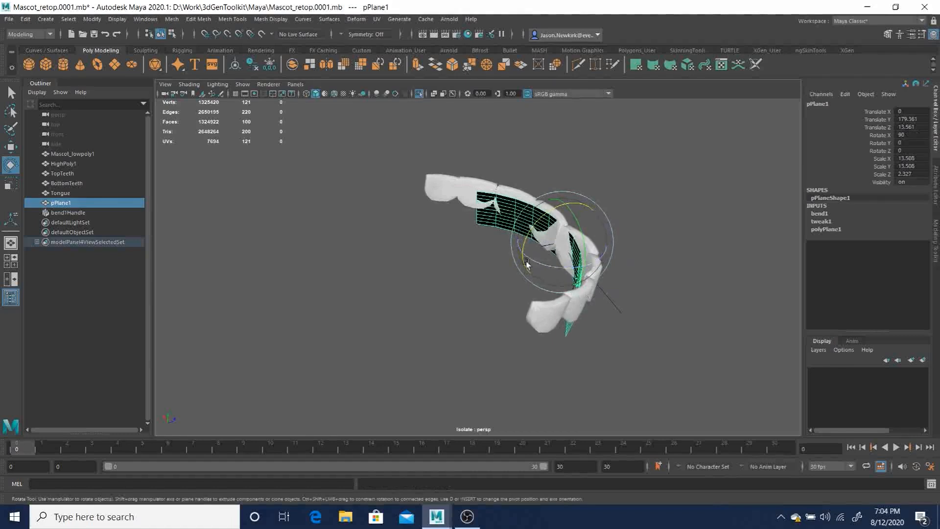
Duplicate the bent plane and scale the copy to about 16.7 in X and 23.8 in Y.
{"action": "key", "text": "ctrl+d"}
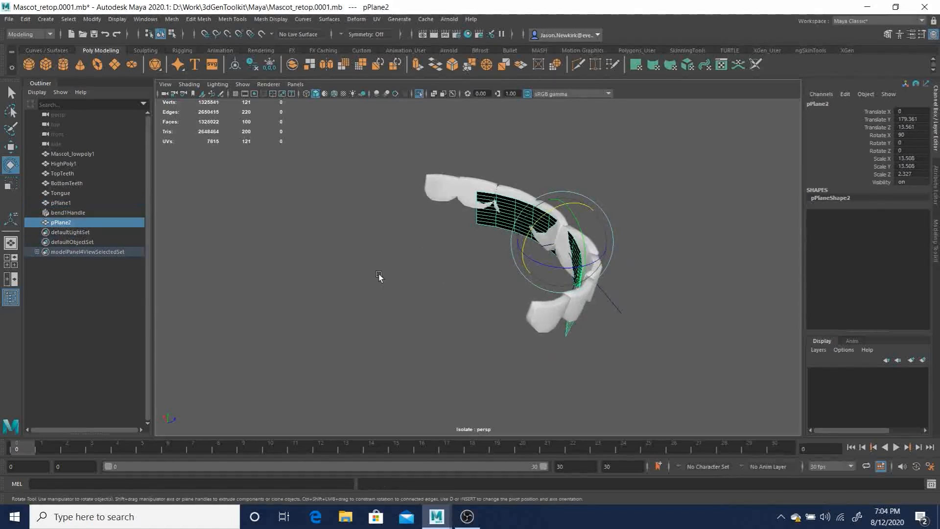
{"action": "left_click_drag", "start_coordinate": [455, 265], "coordinate": [657, 256], "text": "alt"}
{"action": "key", "text": "r"}
{"action": "left_click_drag", "start_coordinate": [749, 294], "coordinate": [507, 221], "text": "alt"}
{"action": "left_click_drag", "start_coordinate": [446, 201], "coordinate": [583, 286]}
{"action": "key", "text": "e"}
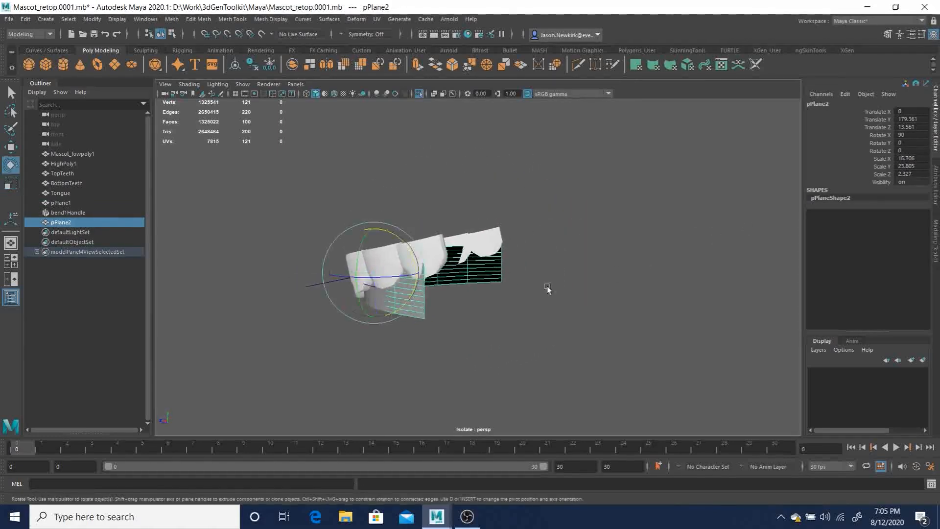
Fit the duplicated plane to the teeth with about 99.7 degrees X rotation, 13.8 Z translation and 16.4 X scale.
{"action": "left_click_drag", "start_coordinate": [406, 244], "coordinate": [522, 291]}
{"action": "key", "text": "w"}
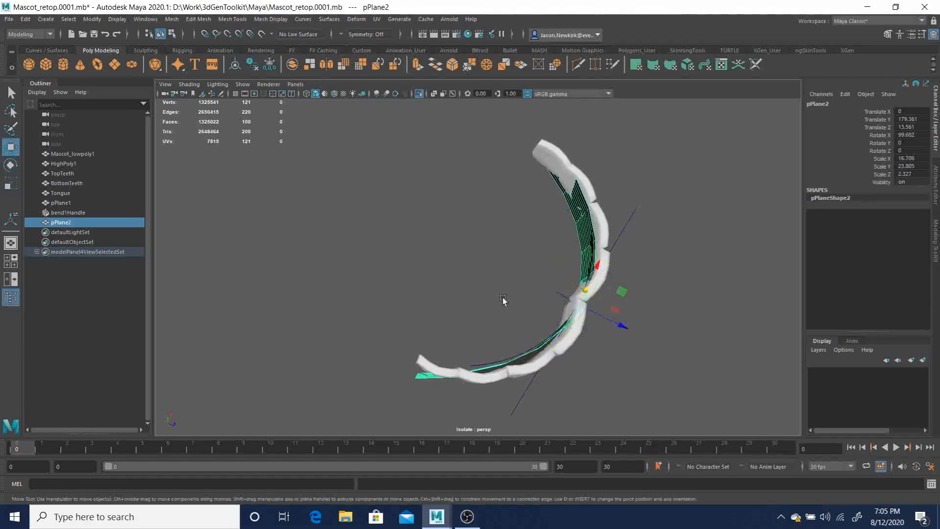
{"action": "left_click_drag", "start_coordinate": [621, 325], "coordinate": [575, 360]}
{"action": "key", "text": "r"}
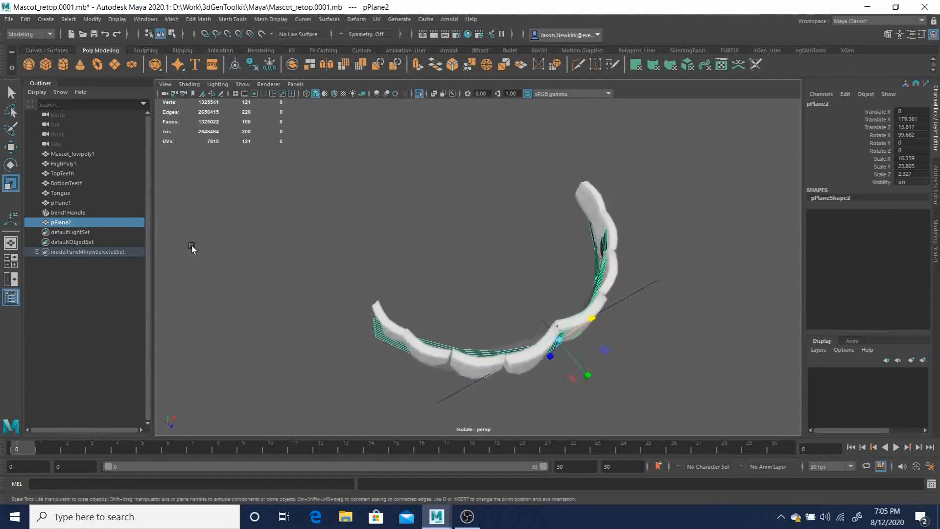
Delete the original bent plane pPlane1 together with its bend handle.
{"action": "left_click", "coordinate": [64, 204]}
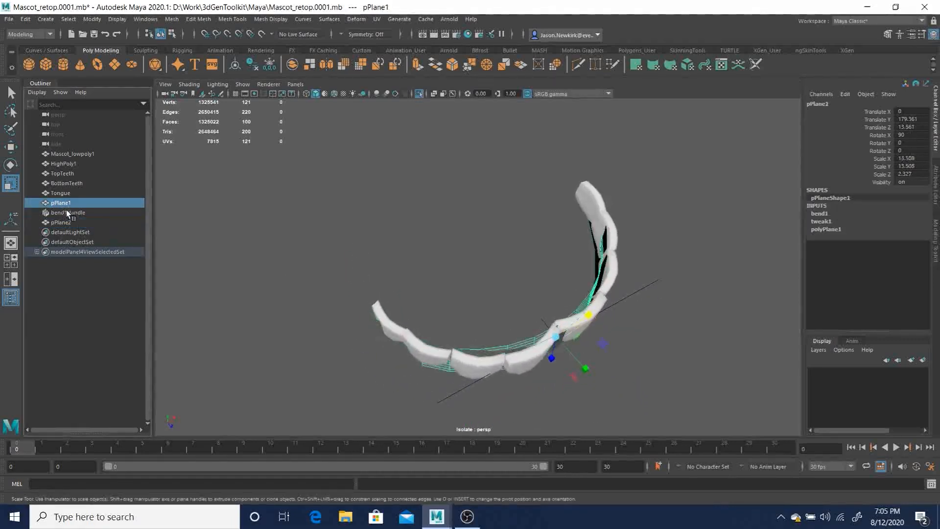
{"action": "left_click", "coordinate": [66, 212], "text": "ctrl"}
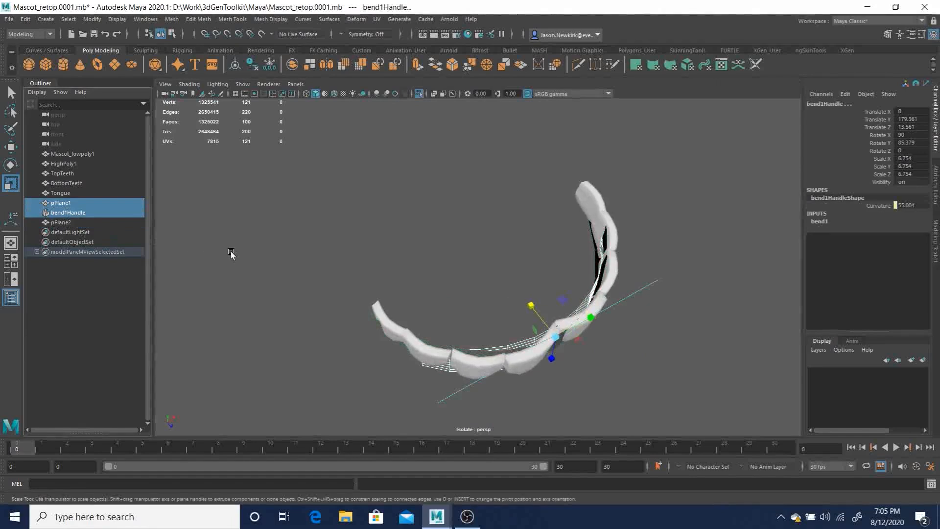
{"action": "key", "text": "Delete"}
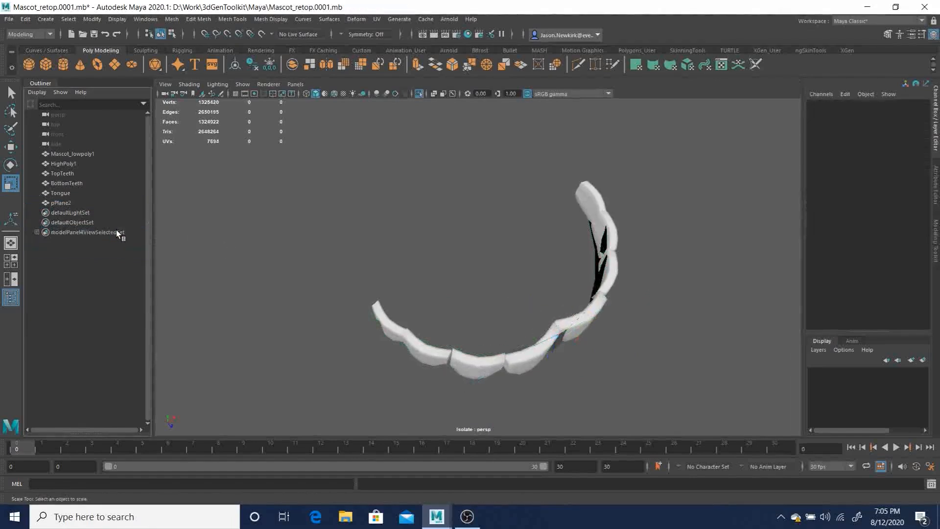
Add a new nonlinear Bend deformer to the remaining plane pPlane2.
{"action": "left_click", "coordinate": [65, 203]}
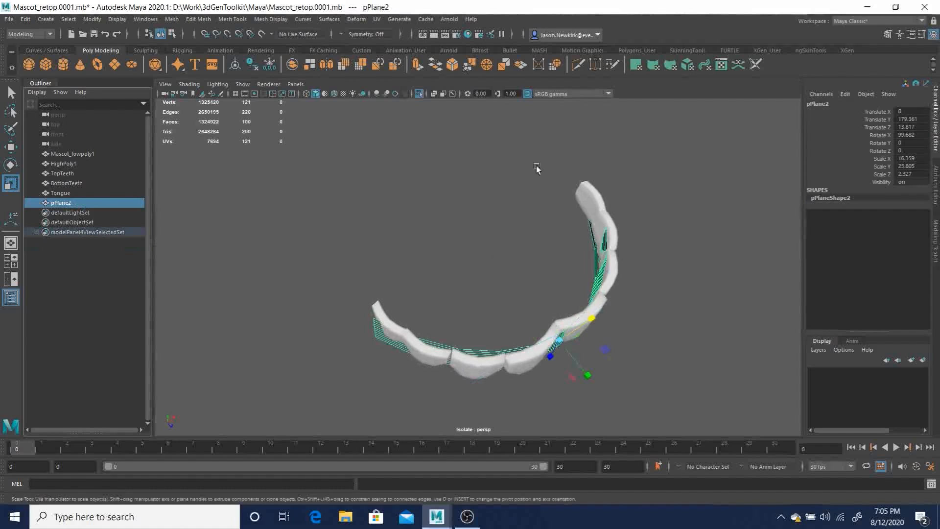
{"action": "left_click", "coordinate": [366, 20]}
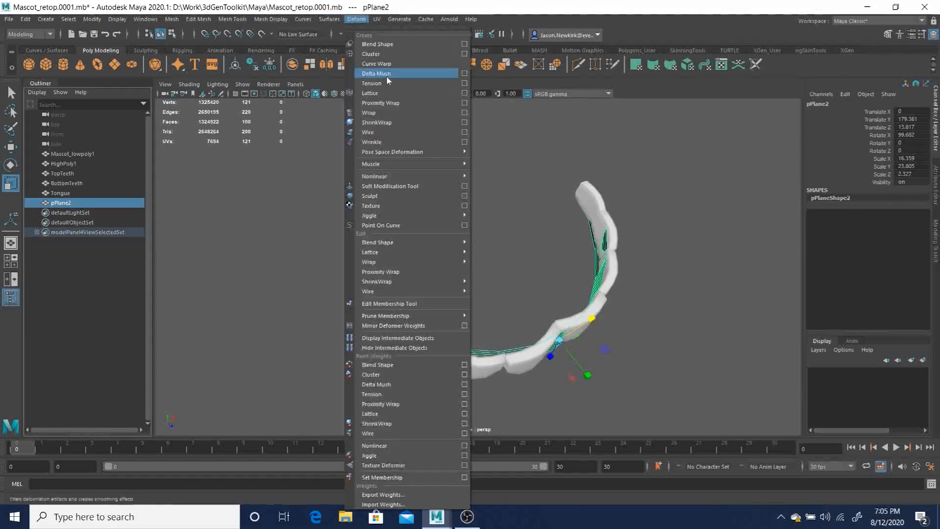
{"action": "mouse_move", "coordinate": [462, 177]}
{"action": "left_click", "coordinate": [500, 175]}
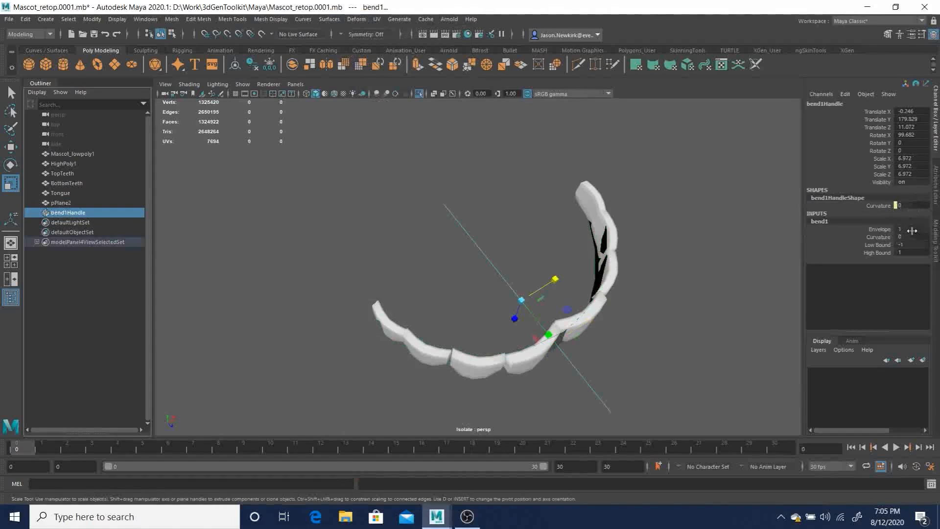
Rotate the bend handle to span the dental arch, at about 182.7, 80.3 and 92.8 degrees in X, Y and Z.
{"action": "key", "text": "e"}
{"action": "left_click_drag", "start_coordinate": [520, 341], "coordinate": [666, 276]}
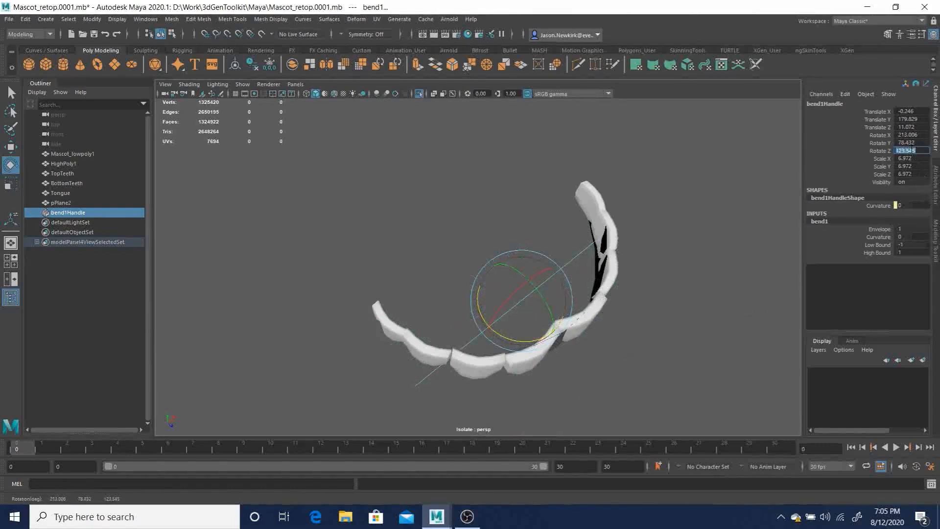
{"action": "type", "text": "0"}
{"action": "key", "text": "Return"}
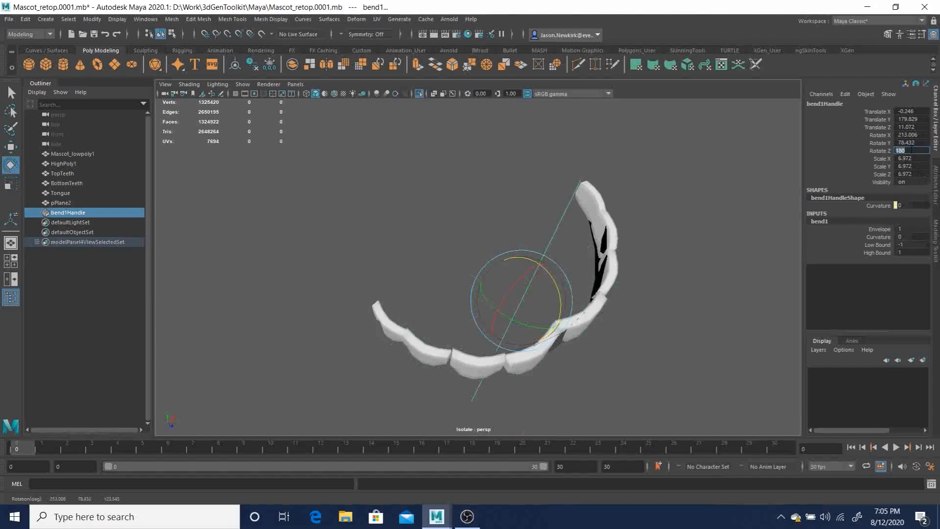
{"action": "key", "text": "ctrl+z"}
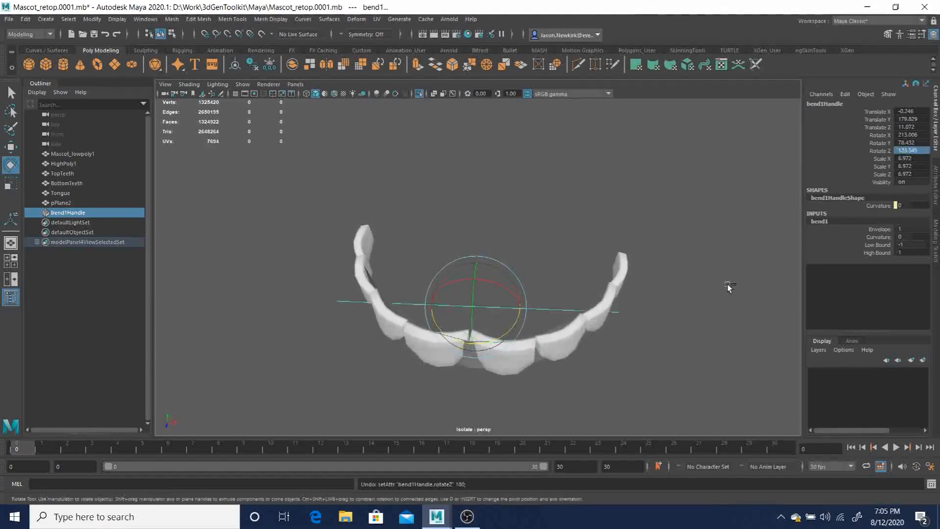
{"action": "left_click_drag", "start_coordinate": [602, 328], "coordinate": [541, 346], "text": "alt"}
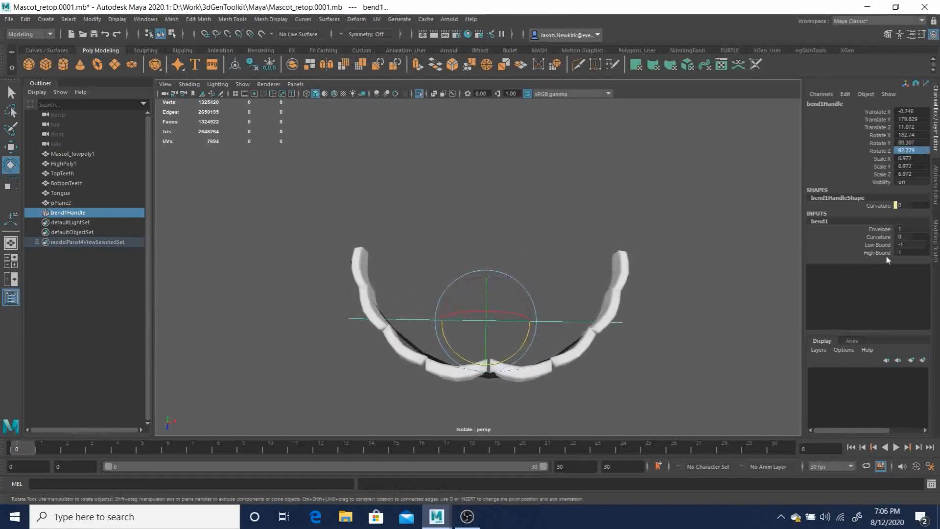
Set the bend curvature to about 12.6 and stretch the bend handle to about 15.9 in Y.
{"action": "left_click", "coordinate": [876, 237]}
{"action": "mouse_move", "coordinate": [725, 272]}
{"action": "middle_mouse_down"}
{"action": "mouse_move", "coordinate": [749, 267]}
{"action": "mouse_move", "coordinate": [732, 271]}
{"action": "middle_mouse_up"}
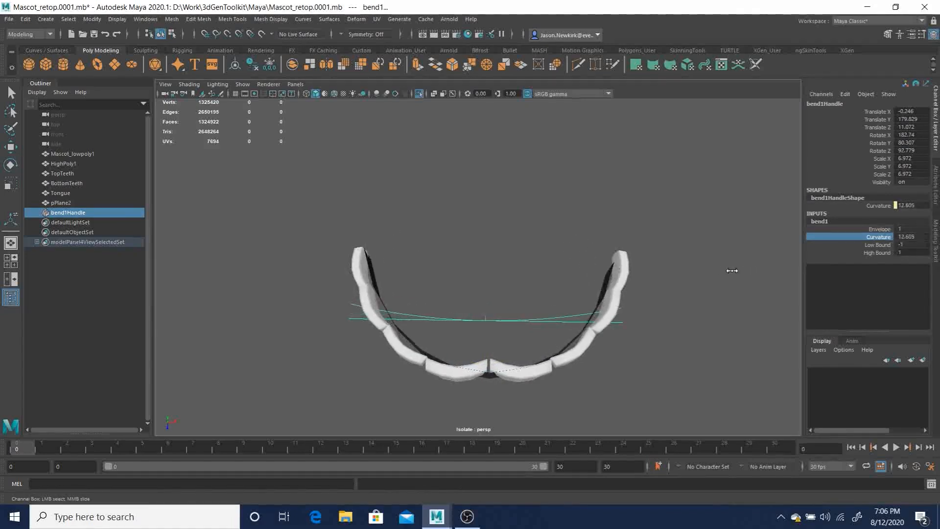
{"action": "key", "text": "r"}
{"action": "left_click_drag", "start_coordinate": [532, 323], "coordinate": [723, 252]}
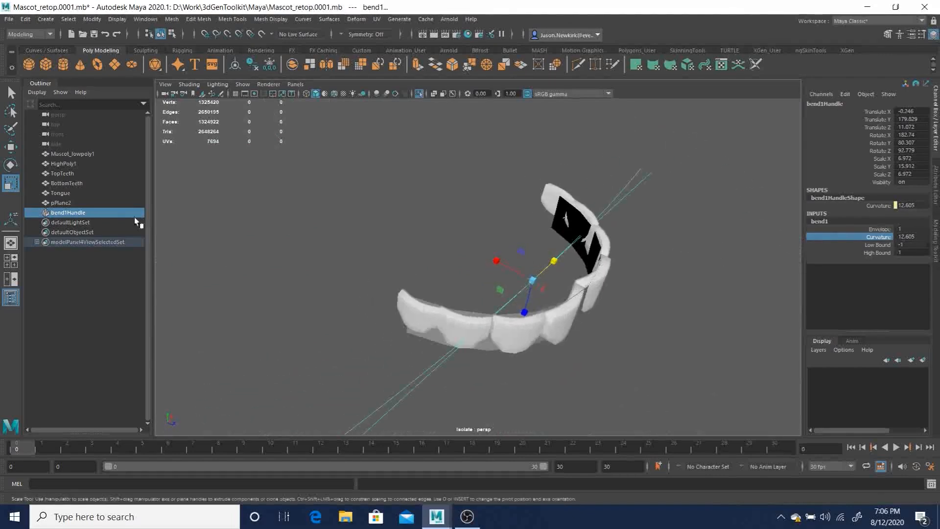
Duplicate the bent plane pPlane2, and delete the deformed original along with its bend handle.
{"action": "left_click", "coordinate": [62, 202]}
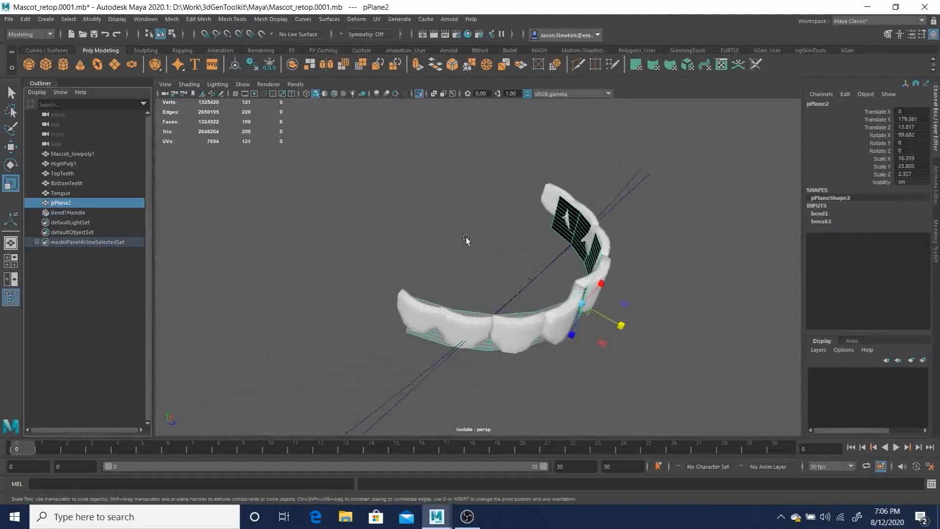
{"action": "key", "text": "ctrl+d"}
{"action": "left_click", "coordinate": [55, 201]}
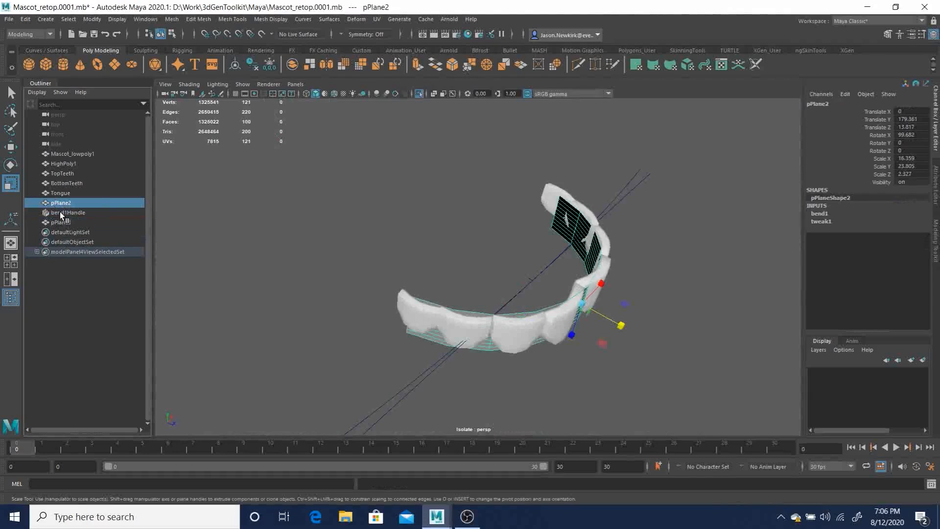
{"action": "left_click", "coordinate": [65, 213], "text": "ctrl"}
{"action": "key", "text": "Delete"}
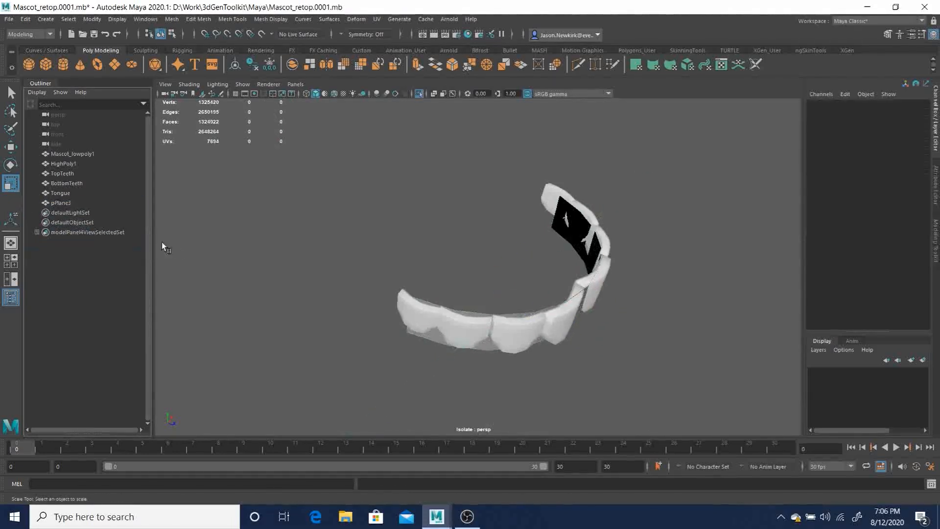
Rename the remaining plane as TopTeethLow.
{"action": "left_click", "coordinate": [63, 202]}
{"action": "double_click", "coordinate": [64, 202]}
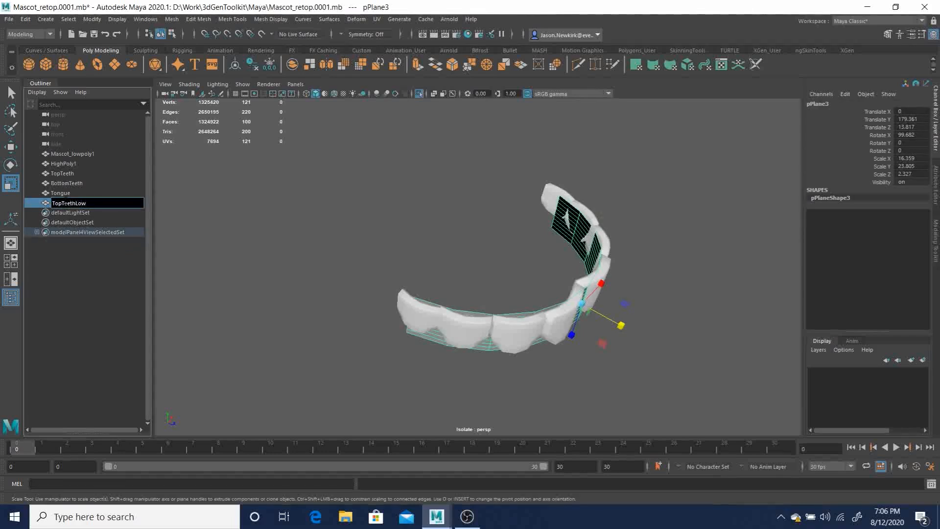
{"action": "key", "text": "Return"}
Inspect the attributes of TopTeethLow, including its shape node and the leftover original shape nodes.
{"action": "left_click_drag", "start_coordinate": [609, 252], "coordinate": [574, 239], "text": "alt"}
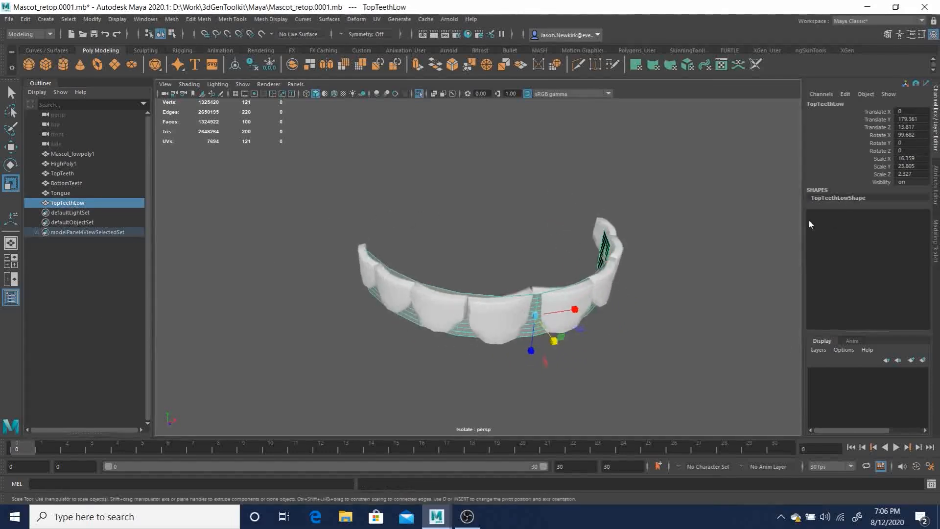
{"action": "key", "text": "ctrl+a"}
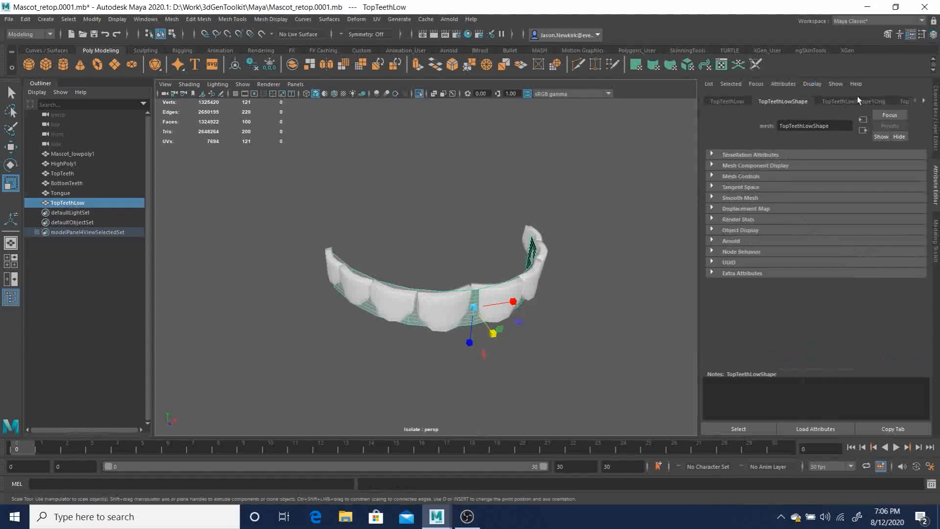
{"action": "left_click", "coordinate": [923, 101]}
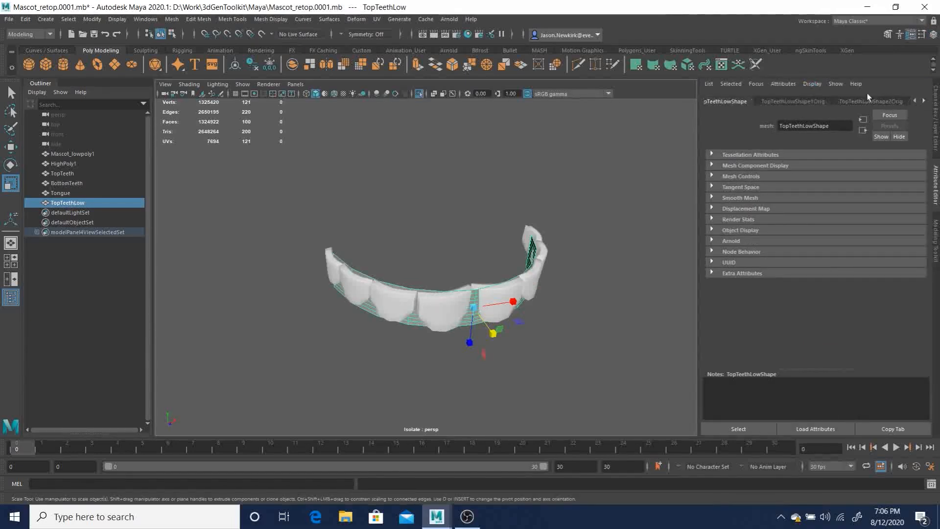
{"action": "left_click", "coordinate": [803, 103]}
{"action": "left_click", "coordinate": [867, 101]}
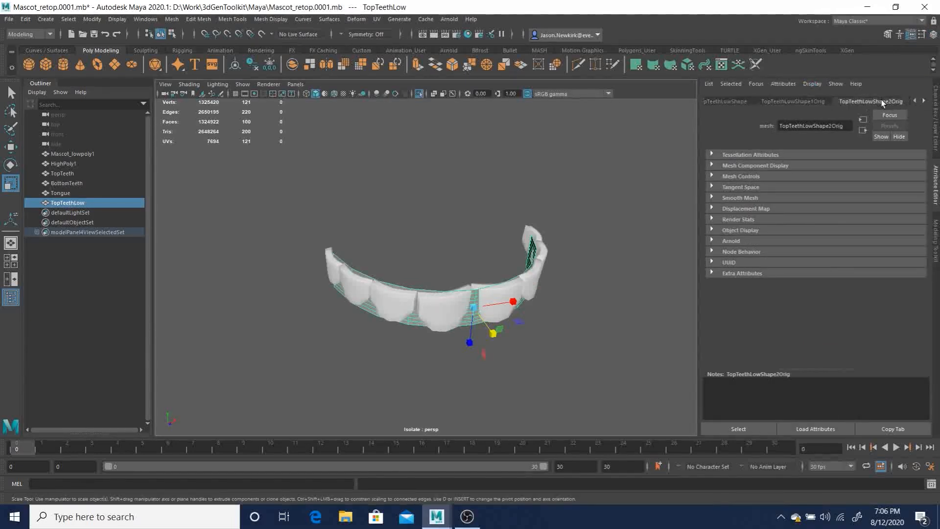
{"action": "left_click", "coordinate": [735, 102]}
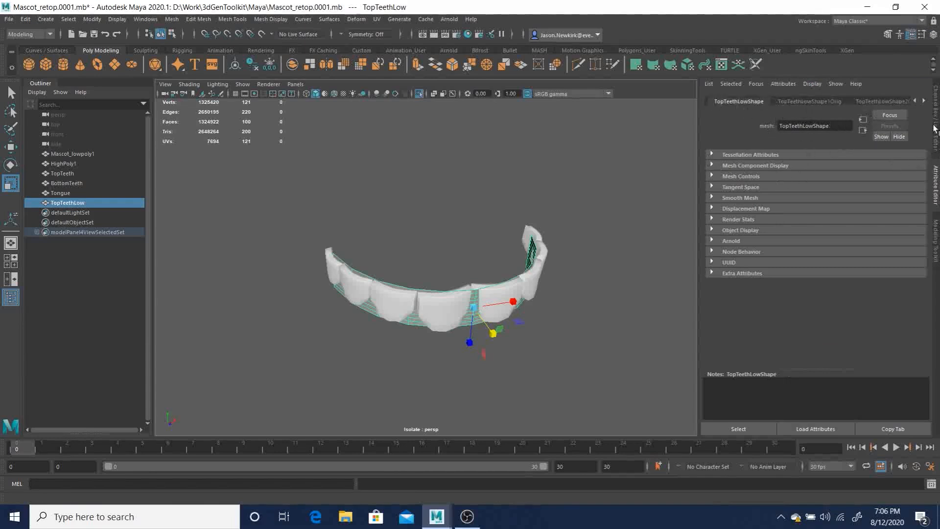
{"action": "left_click", "coordinate": [924, 101]}
{"action": "left_click", "coordinate": [923, 101]}
{"action": "left_click", "coordinate": [923, 102]}
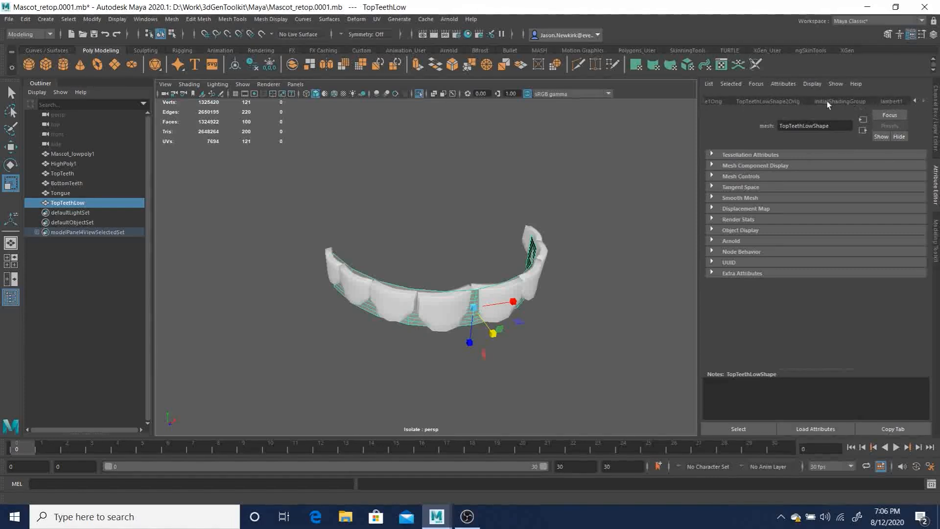
{"action": "left_click", "coordinate": [781, 102]}
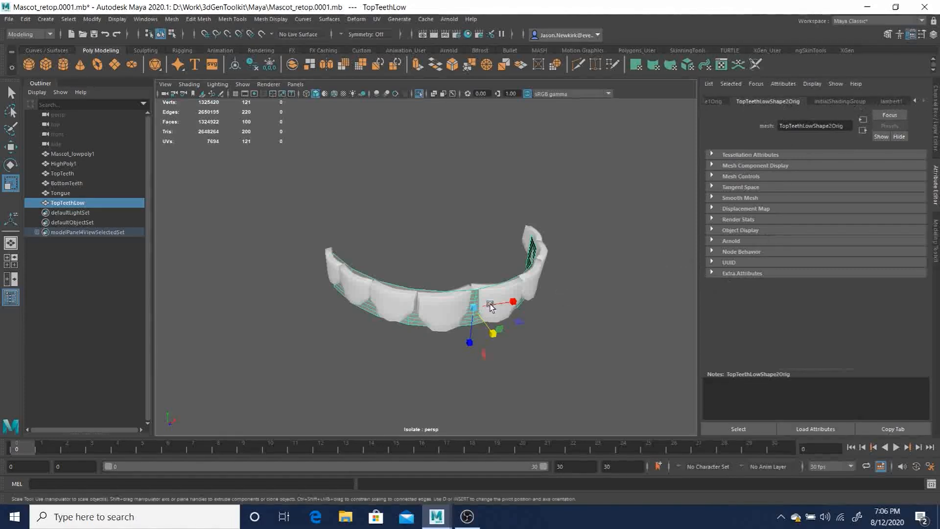
Scale TopTeethLow to about 27.7 in Y and 2.4 in Z, and move it to about 14.1 in Z.
{"action": "left_click_drag", "start_coordinate": [489, 304], "coordinate": [537, 293], "text": "alt"}
{"action": "left_click_drag", "start_coordinate": [498, 326], "coordinate": [539, 341]}
{"action": "left_click_drag", "start_coordinate": [564, 286], "coordinate": [491, 324]}
{"action": "key", "text": "w"}
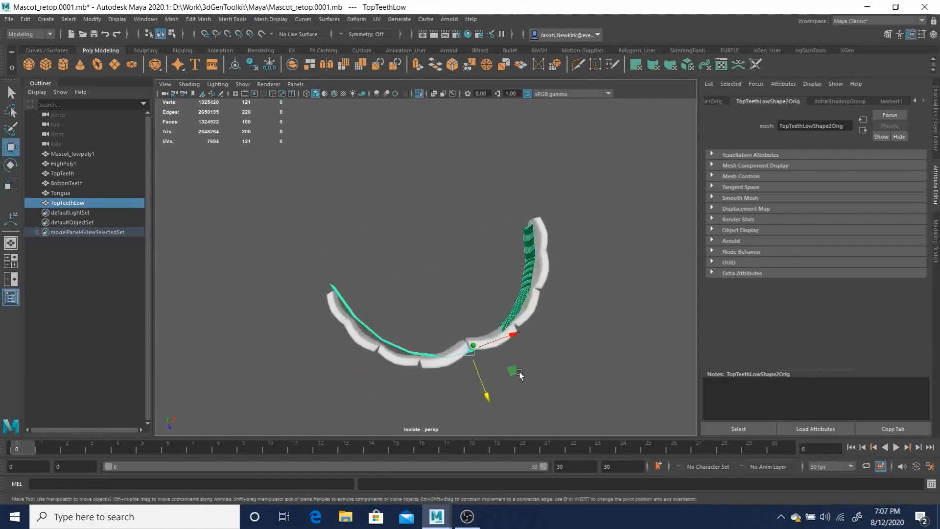
{"action": "left_click_drag", "start_coordinate": [485, 388], "coordinate": [490, 400]}
Freeze the transformations of TopTeethLow.
{"action": "left_click_drag", "start_coordinate": [537, 342], "coordinate": [507, 275], "text": "alt"}
{"action": "right_click_drag", "start_coordinate": [507, 275], "coordinate": [527, 351], "text": "alt"}
{"action": "left_click_drag", "start_coordinate": [528, 351], "coordinate": [333, 329], "text": "alt"}
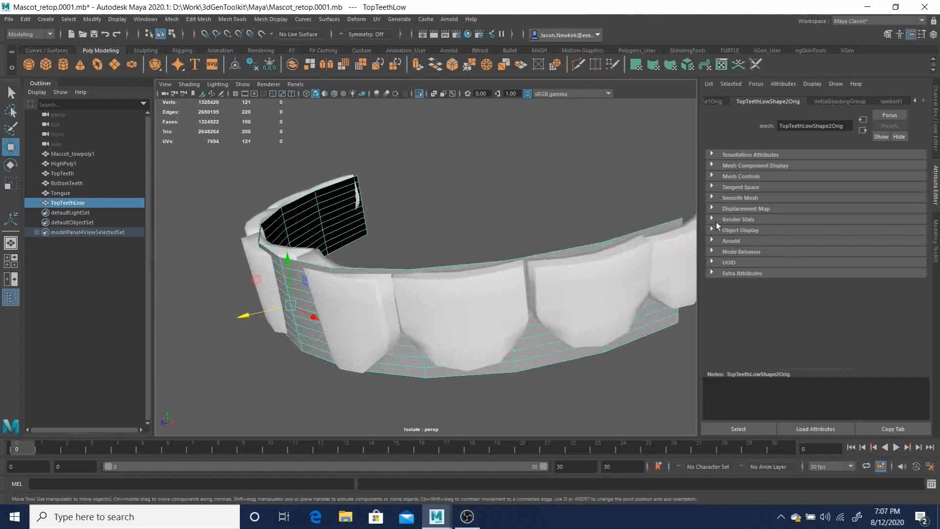
{"action": "left_click", "coordinate": [936, 124]}
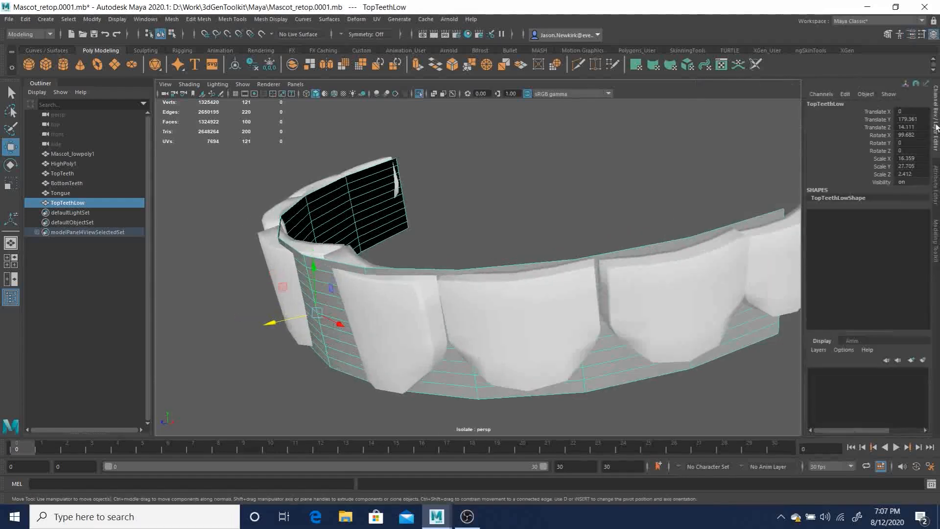
{"action": "double_click", "coordinate": [844, 198]}
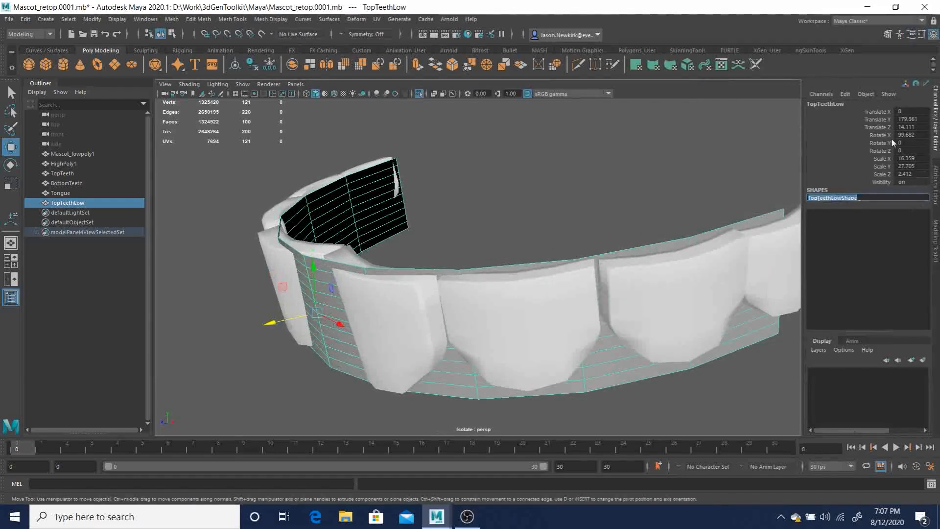
{"action": "left_click", "coordinate": [92, 18]}
{"action": "left_click", "coordinate": [128, 64]}
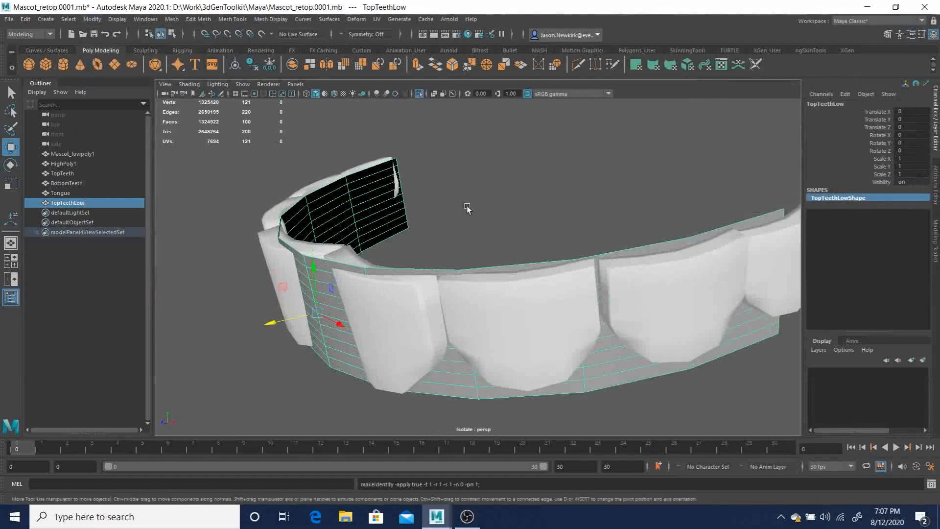
Isolate TopTeethLow in the viewport without the high-poly teeth.
{"action": "left_click_drag", "start_coordinate": [445, 252], "coordinate": [380, 225], "text": "alt"}
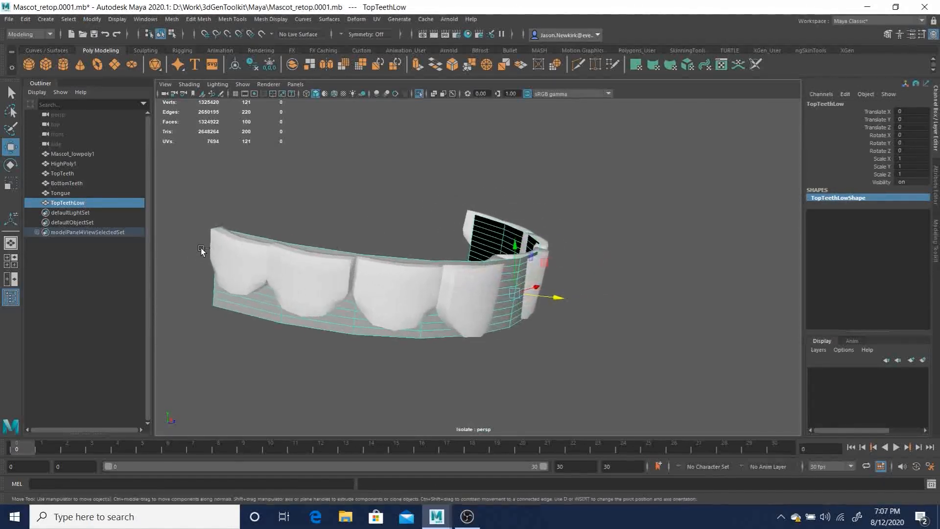
{"action": "key", "text": "ctrl+1"}
{"action": "key", "text": "ctrl+1"}
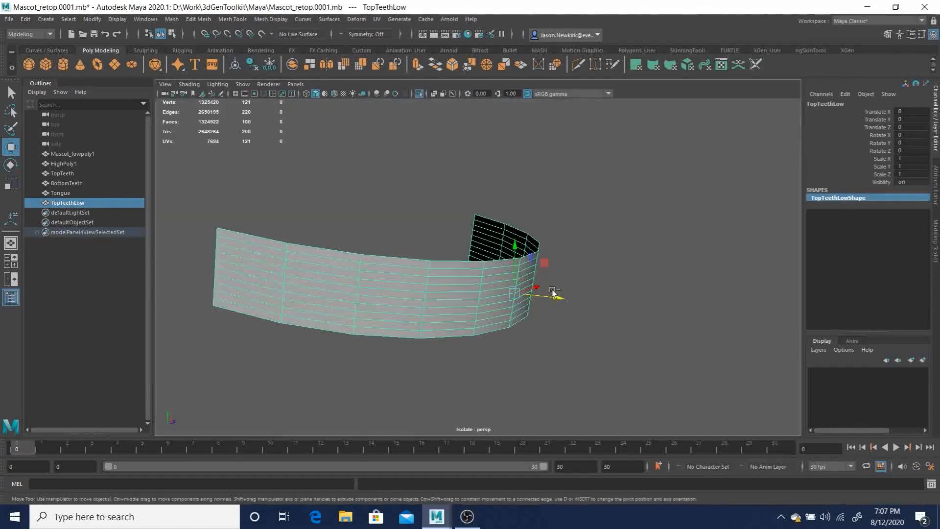
Examine the edge layout of the isolated TopTeethLow strip from several angles.
{"action": "left_click_drag", "start_coordinate": [451, 289], "coordinate": [380, 277], "text": "alt"}
{"action": "right_click_drag", "start_coordinate": [380, 277], "coordinate": [493, 298], "text": "alt"}
{"action": "left_click_drag", "start_coordinate": [343, 279], "coordinate": [391, 278], "text": "alt"}
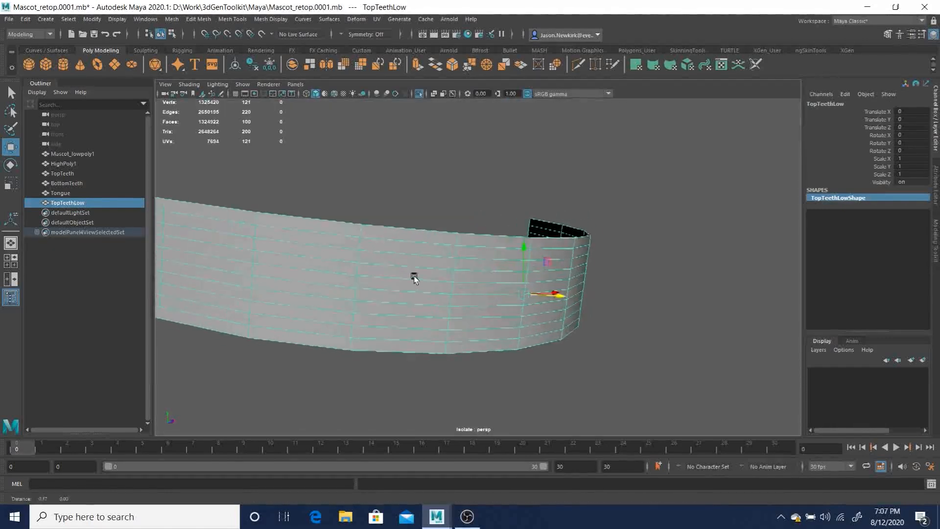
{"action": "middle_click_drag", "start_coordinate": [390, 278], "coordinate": [555, 293], "text": "alt"}
{"action": "left_click_drag", "start_coordinate": [470, 299], "coordinate": [588, 304], "text": "alt"}
{"action": "middle_click_drag", "start_coordinate": [587, 304], "coordinate": [544, 301], "text": "alt"}
{"action": "right_click_drag", "start_coordinate": [580, 305], "coordinate": [557, 304], "text": "alt"}
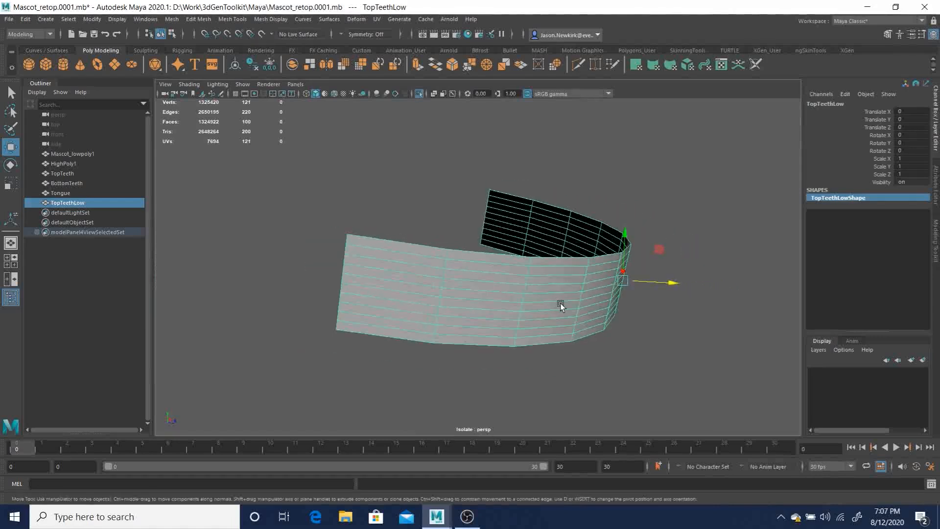
{"action": "left_click_drag", "start_coordinate": [535, 294], "coordinate": [425, 247], "text": "alt"}
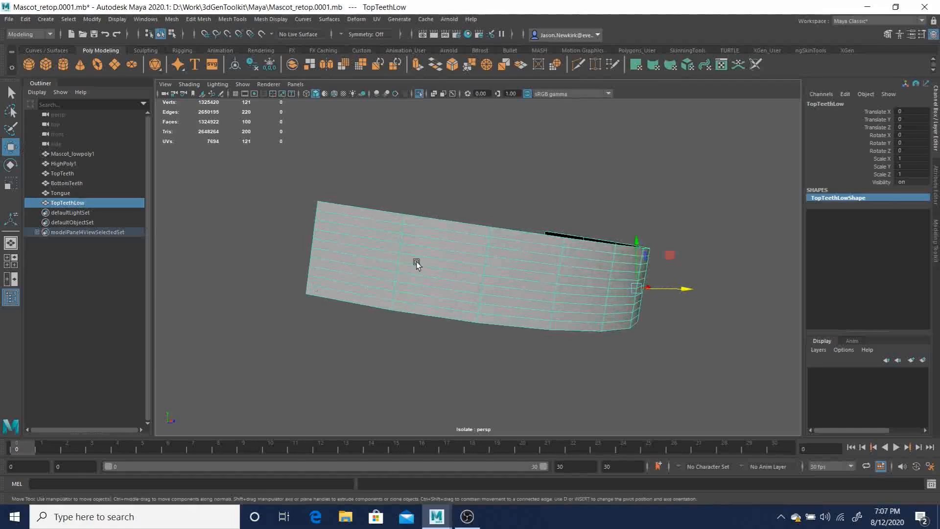
Merge the nine inner vertices of TopTeethLow's second column from one end into a single centre vertex.
{"action": "left_click", "coordinate": [936, 247]}
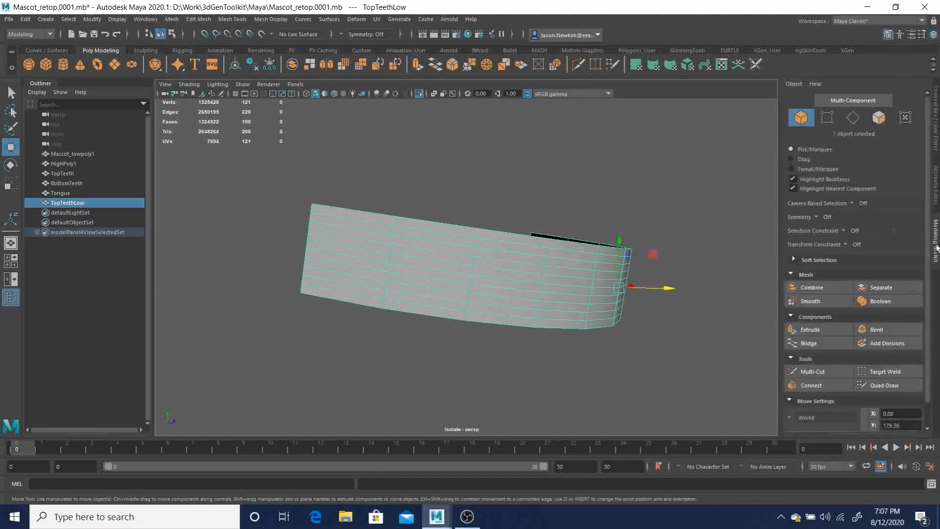
{"action": "left_click", "coordinate": [827, 118]}
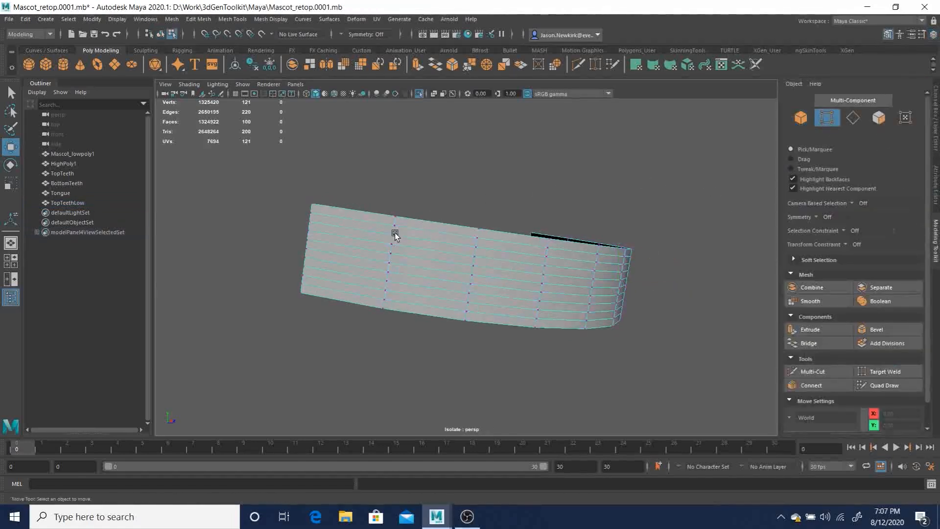
{"action": "key", "text": "q"}
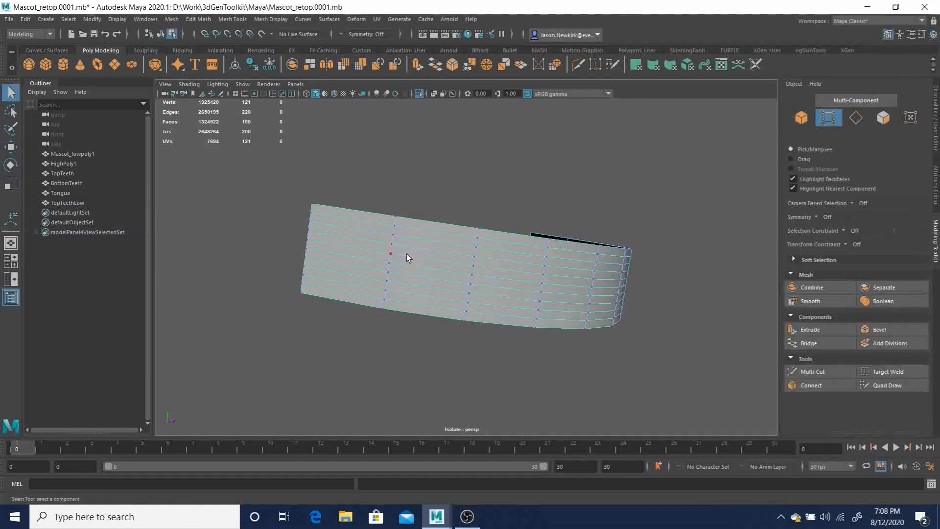
{"action": "left_click", "coordinate": [394, 226]}
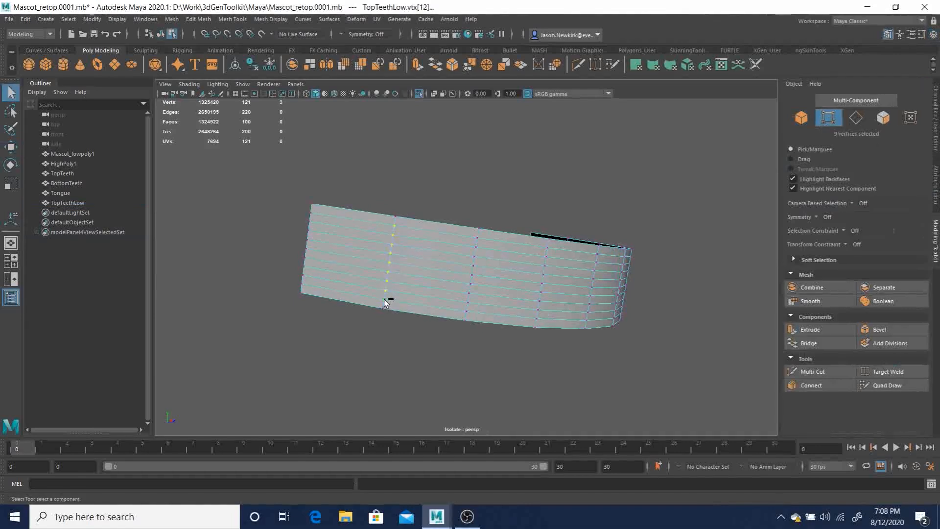
{"action": "right_click_drag", "start_coordinate": [386, 251], "coordinate": [383, 187], "text": "shift"}
Merge the inner vertices along the adjacent open end edge of TopTeethLow into one middle vertex.
{"action": "left_click_drag", "start_coordinate": [454, 274], "coordinate": [315, 225], "text": "alt"}
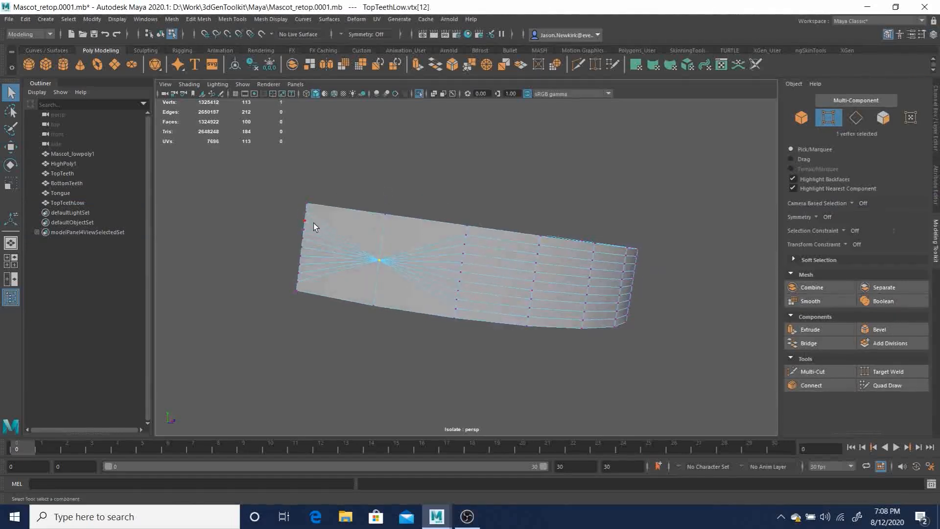
{"action": "double_click", "coordinate": [297, 281]}
{"action": "left_click", "coordinate": [305, 214]}
{"action": "left_click_drag", "start_coordinate": [313, 283], "coordinate": [392, 310]}
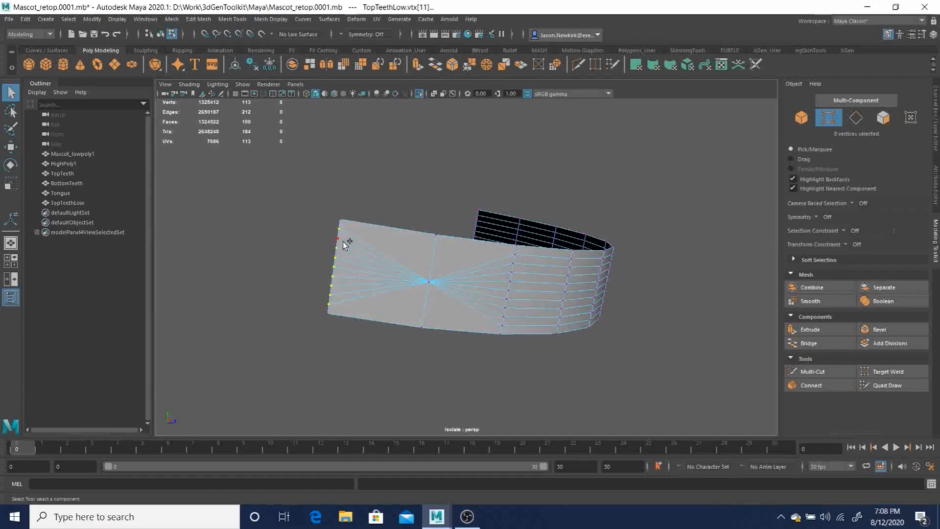
{"action": "left_click_drag", "start_coordinate": [351, 243], "coordinate": [351, 244], "text": "shift"}
{"action": "left_click_drag", "start_coordinate": [351, 245], "coordinate": [337, 273], "text": "alt"}
{"action": "right_click_drag", "start_coordinate": [302, 260], "coordinate": [306, 206], "text": "shift"}
{"action": "left_click_drag", "start_coordinate": [316, 216], "coordinate": [408, 277], "text": "alt"}
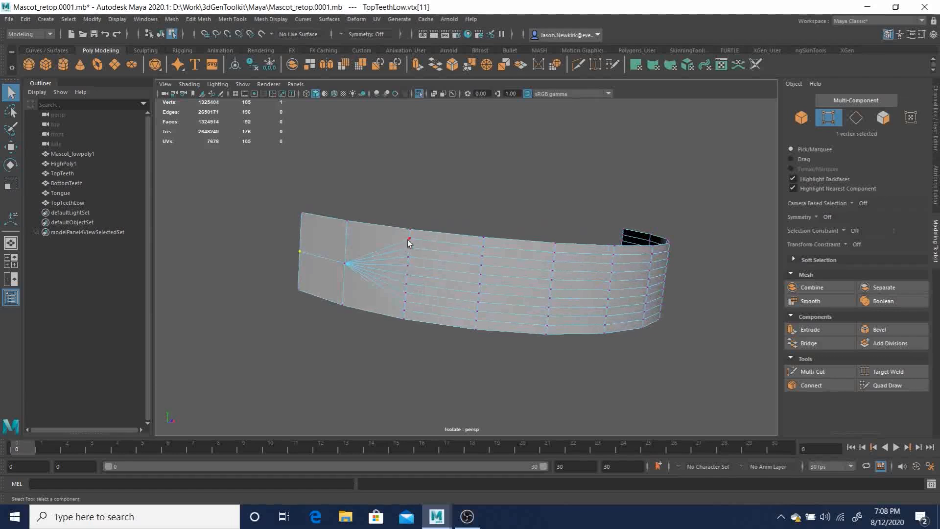
Collapse the inner vertices of the next five columns around TopTeethLow's front into one centre vertex per column.
{"action": "key", "text": "g"}
{"action": "left_click_drag", "start_coordinate": [492, 313], "coordinate": [369, 281], "text": "alt"}
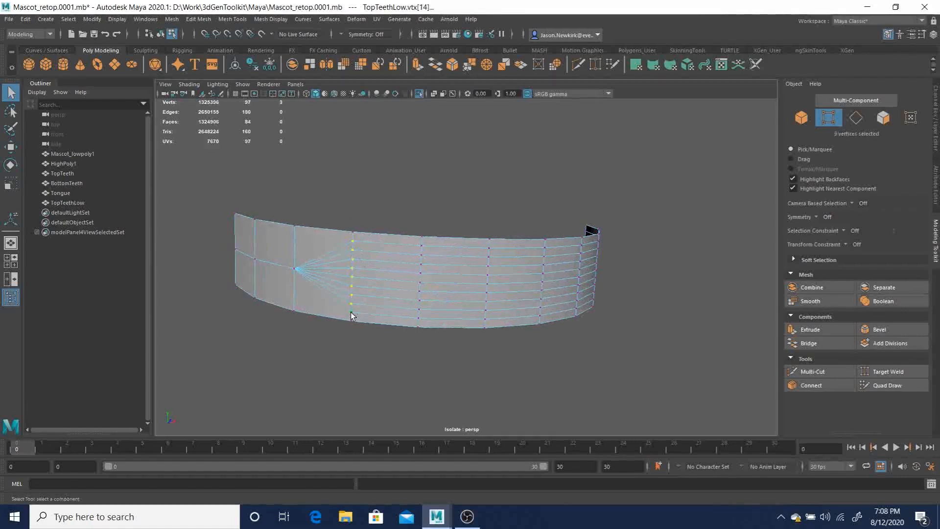
{"action": "key", "text": "g"}
{"action": "left_click_drag", "start_coordinate": [442, 309], "coordinate": [392, 266], "text": "alt"}
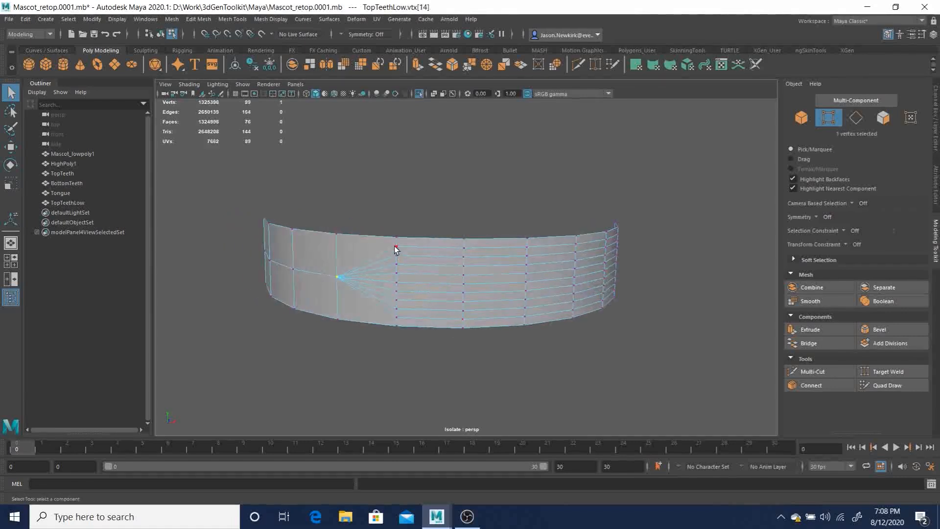
{"action": "double_click", "coordinate": [395, 318], "text": "shift"}
{"action": "key", "text": "g"}
{"action": "left_click_drag", "start_coordinate": [425, 300], "coordinate": [423, 254], "text": "alt"}
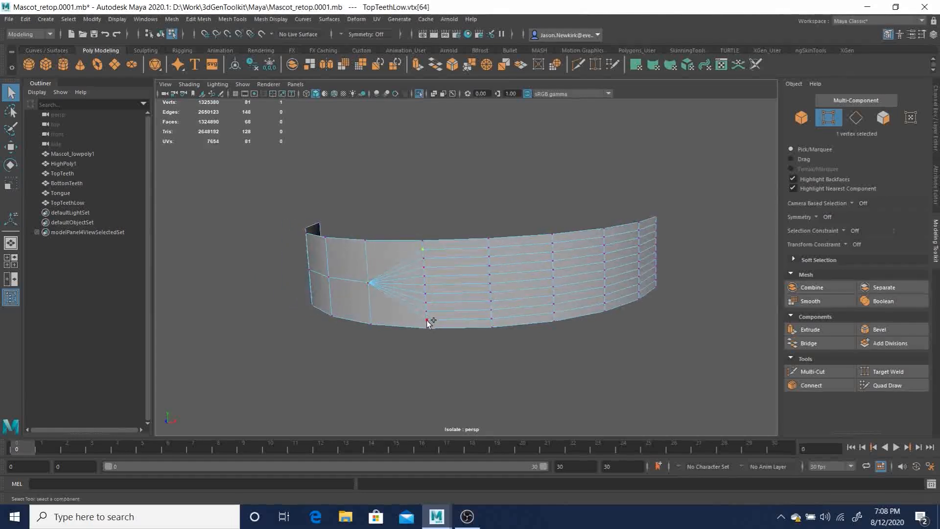
{"action": "key", "text": "g"}
{"action": "left_click_drag", "start_coordinate": [477, 300], "coordinate": [439, 279], "text": "alt"}
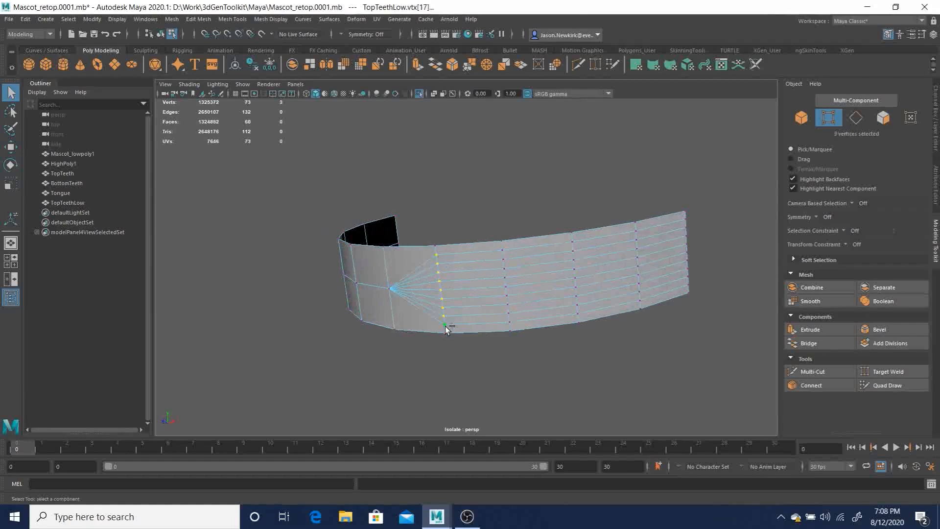
{"action": "key", "text": "g"}
Merge the inner vertices of the remaining four columns up to the far end of TopTeethLow, one centre vertex each.
{"action": "left_click", "coordinate": [502, 250]}
{"action": "key", "text": "g"}
{"action": "left_click_drag", "start_coordinate": [568, 295], "coordinate": [510, 293], "text": "alt"}
{"action": "left_click", "coordinate": [471, 280]}
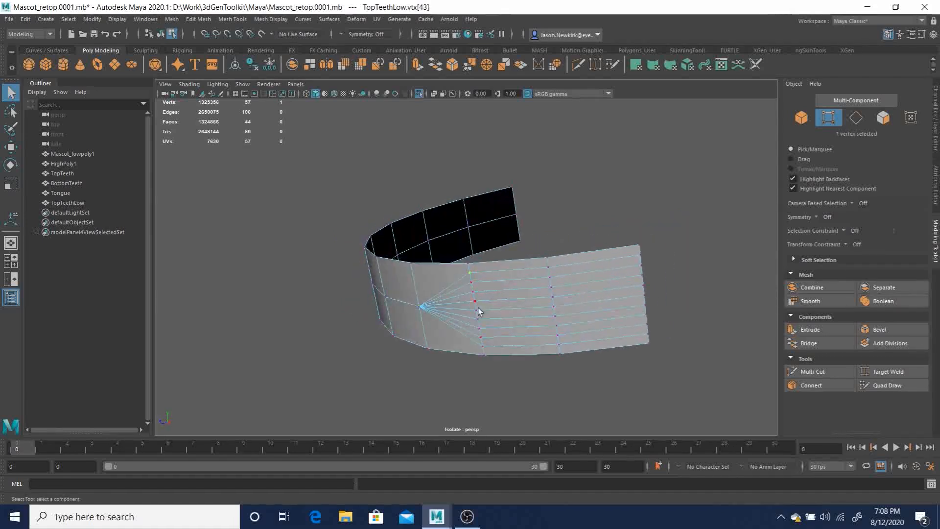
{"action": "key", "text": "g"}
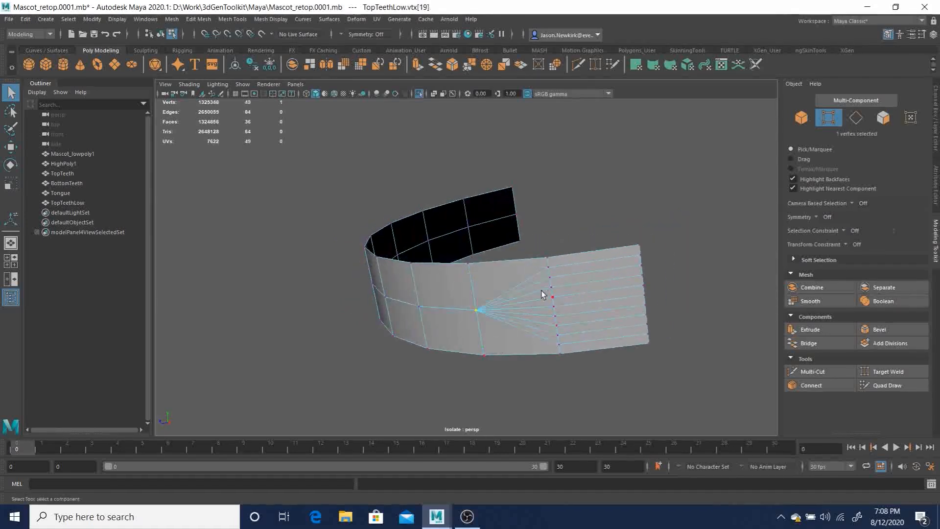
{"action": "double_click", "coordinate": [559, 344], "text": "shift"}
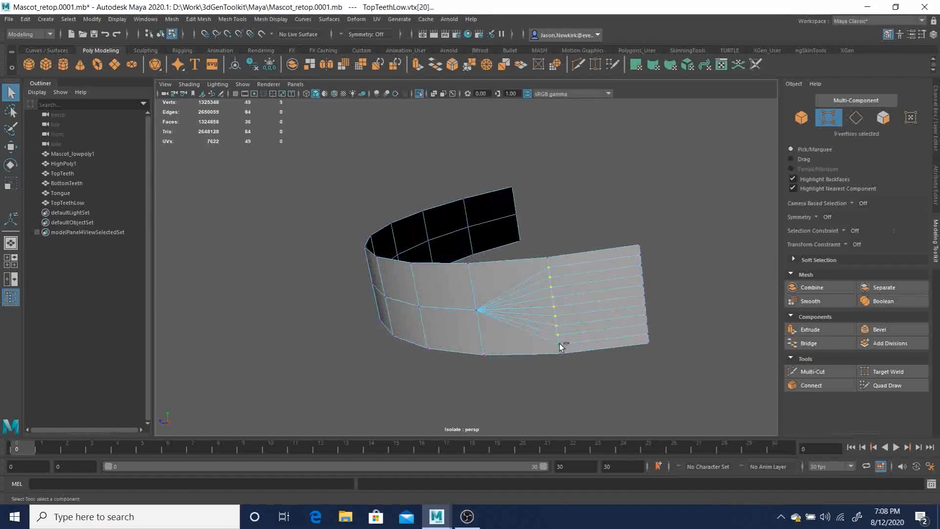
{"action": "key", "text": "g"}
{"action": "left_click_drag", "start_coordinate": [662, 324], "coordinate": [663, 336]}
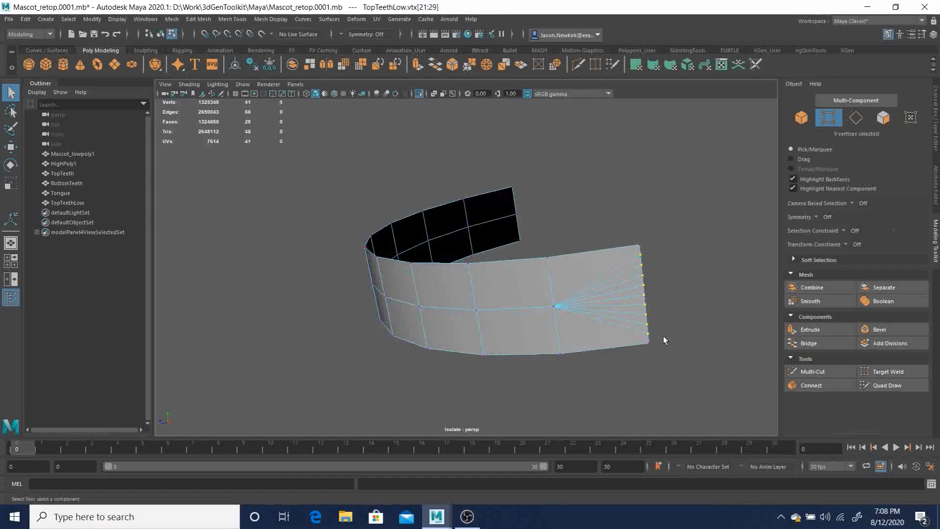
{"action": "key", "text": "g"}
{"action": "left_click_drag", "start_coordinate": [514, 315], "coordinate": [482, 295], "text": "alt"}
{"action": "left_click", "coordinate": [607, 215]}
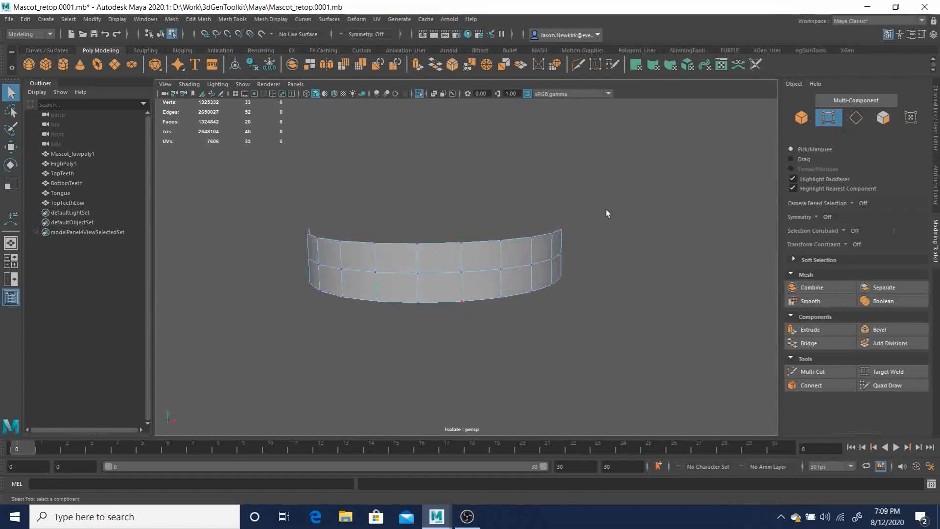
Return TopTeethLow to object selection and turn off its isolation to show the whole mascot.
{"action": "key", "text": "F8"}
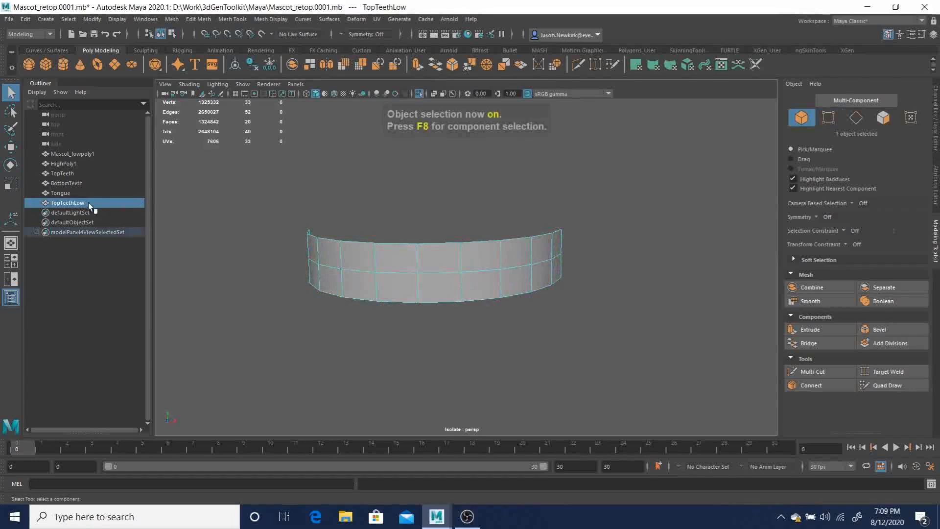
{"action": "key", "text": "ctrl+1"}
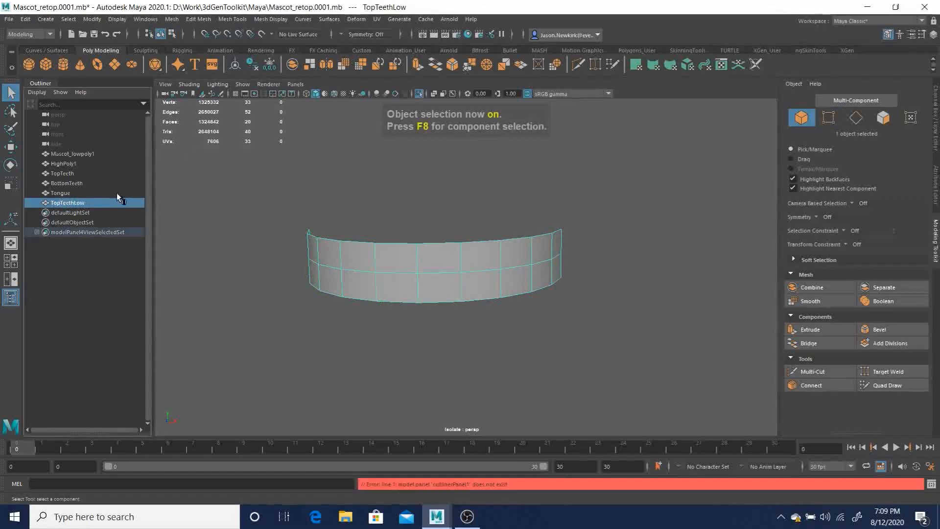
{"action": "key", "text": "ctrl+1"}
{"action": "right_click_drag", "start_coordinate": [568, 295], "coordinate": [325, 260], "text": "alt"}
{"action": "left_click_drag", "start_coordinate": [325, 260], "coordinate": [248, 252], "text": "alt"}
Isolate BottomTeeth together with TopTeethLow and view both from the side.
{"action": "left_click", "coordinate": [61, 183]}
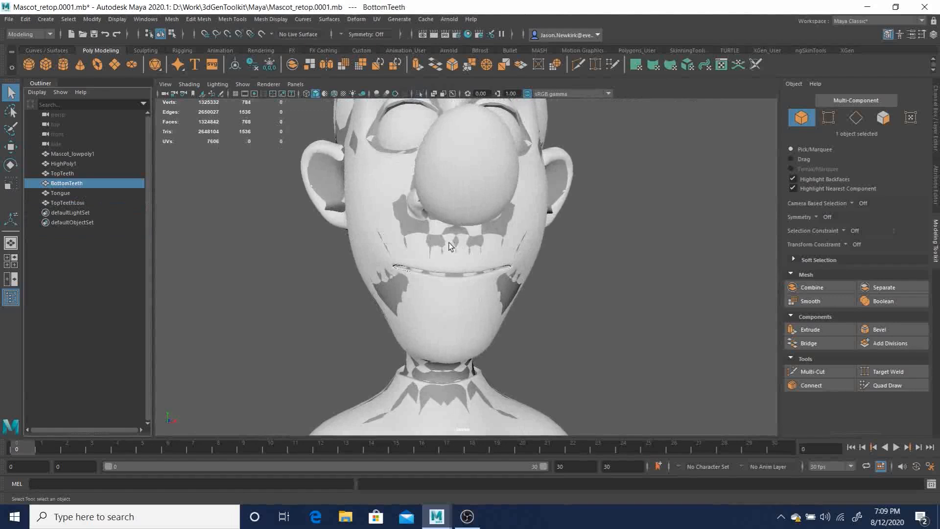
{"action": "key", "text": "f"}
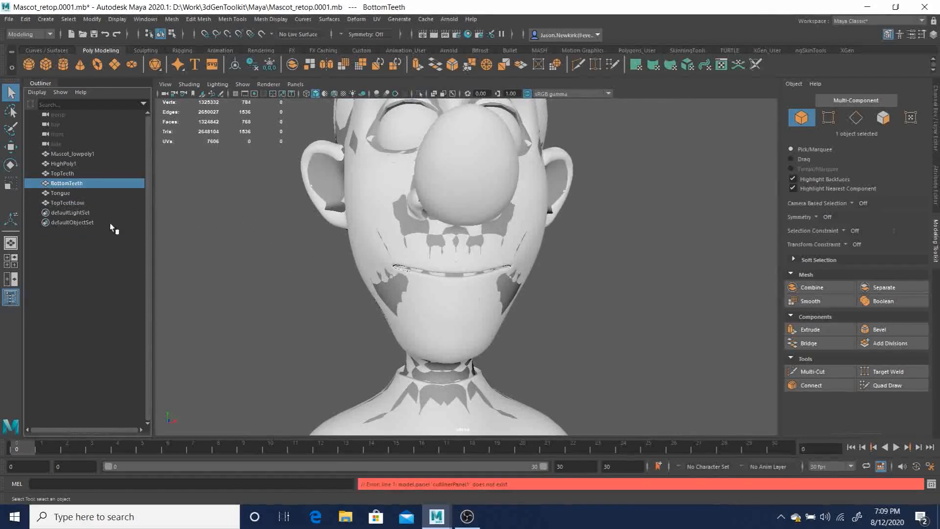
{"action": "left_click", "coordinate": [60, 202]}
{"action": "left_click", "coordinate": [66, 183], "text": "ctrl"}
{"action": "key", "text": "ctrl+1"}
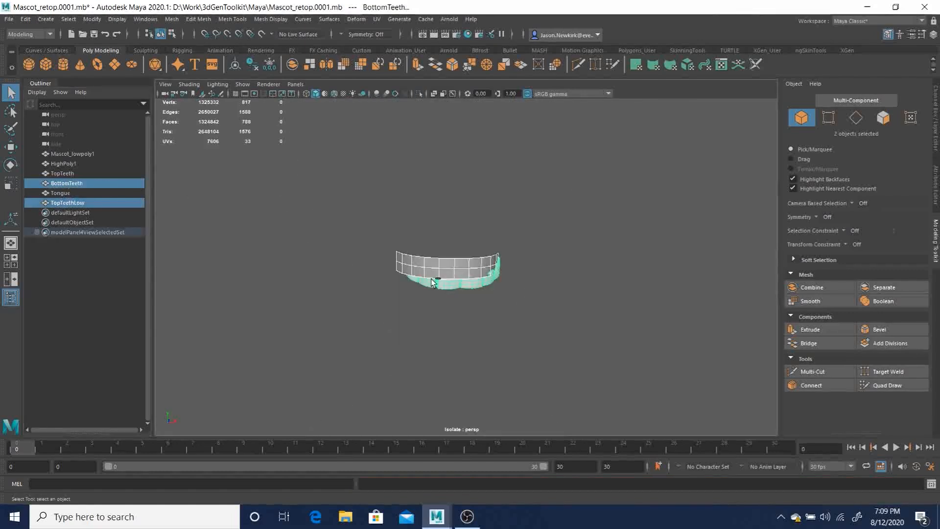
{"action": "left_click_drag", "start_coordinate": [428, 286], "coordinate": [494, 288], "text": "alt"}
{"action": "left_click_drag", "start_coordinate": [325, 239], "coordinate": [583, 321], "text": "alt"}
{"action": "left_click", "coordinate": [594, 296]}
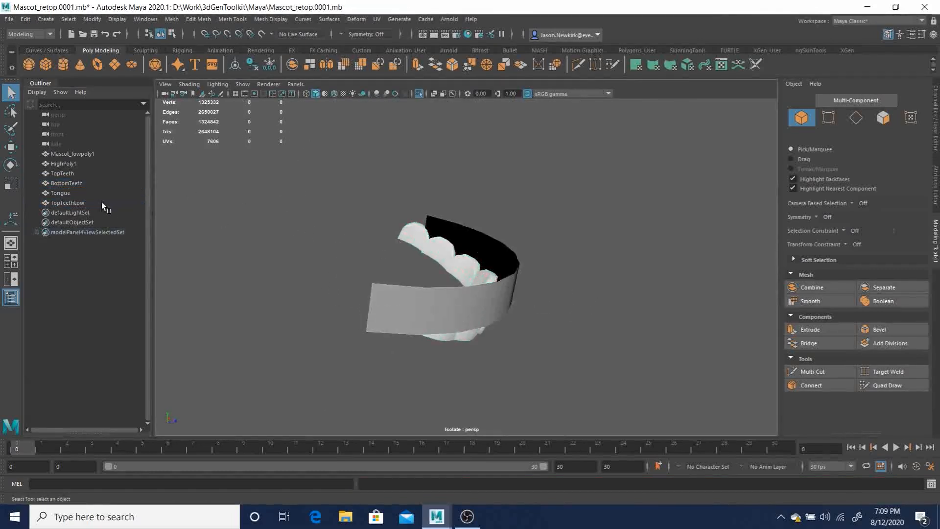
Duplicate TopTeethLow and rename the copy BottomTeethLow.
{"action": "left_click", "coordinate": [61, 203]}
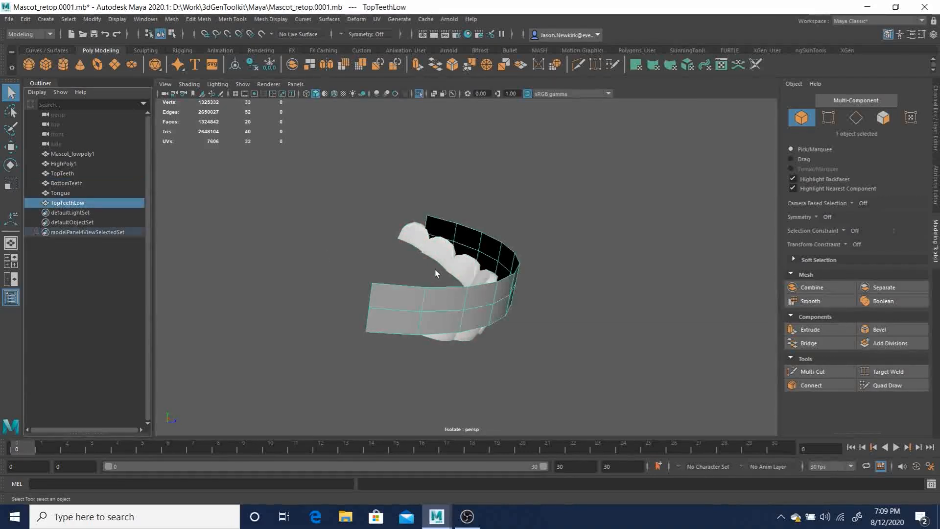
{"action": "key", "text": "ctrl+d"}
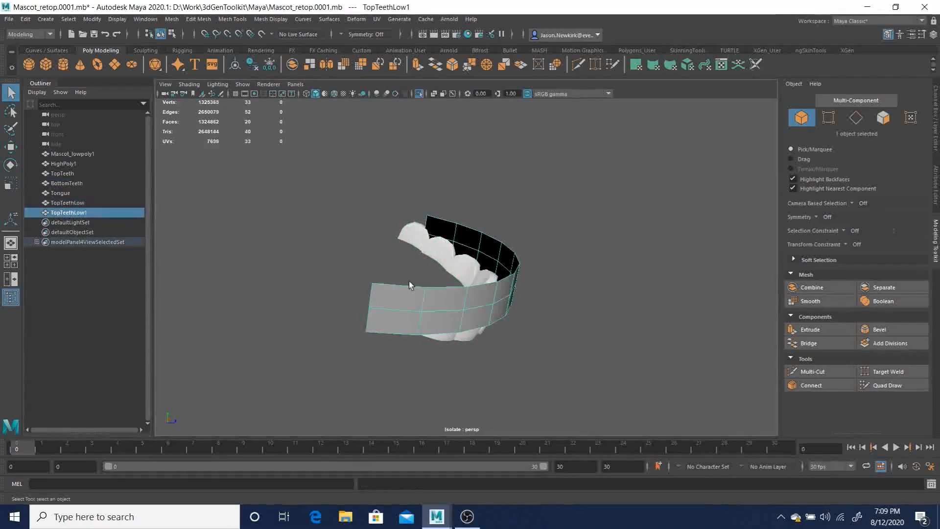
{"action": "double_click", "coordinate": [72, 213]}
{"action": "type", "text": "BottomTeethL"}
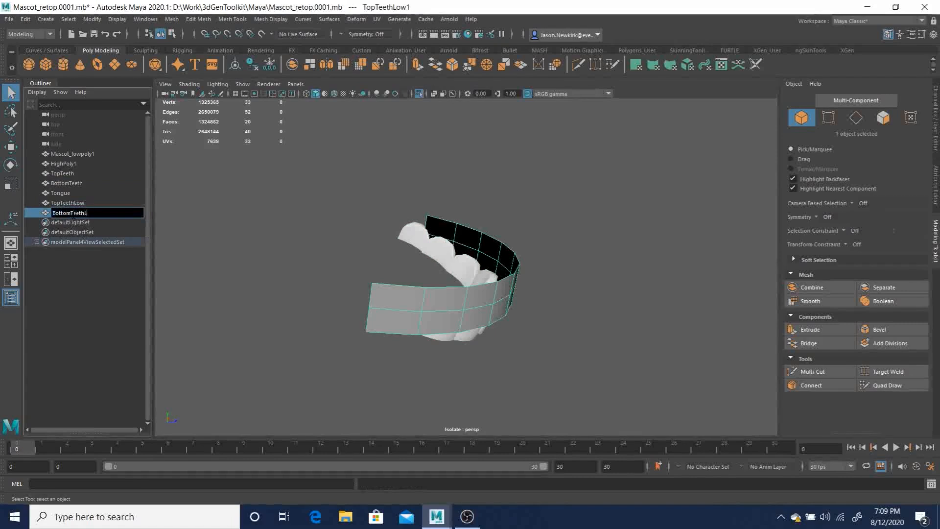
{"action": "type", "text": "ow"}
{"action": "key", "text": "Return"}
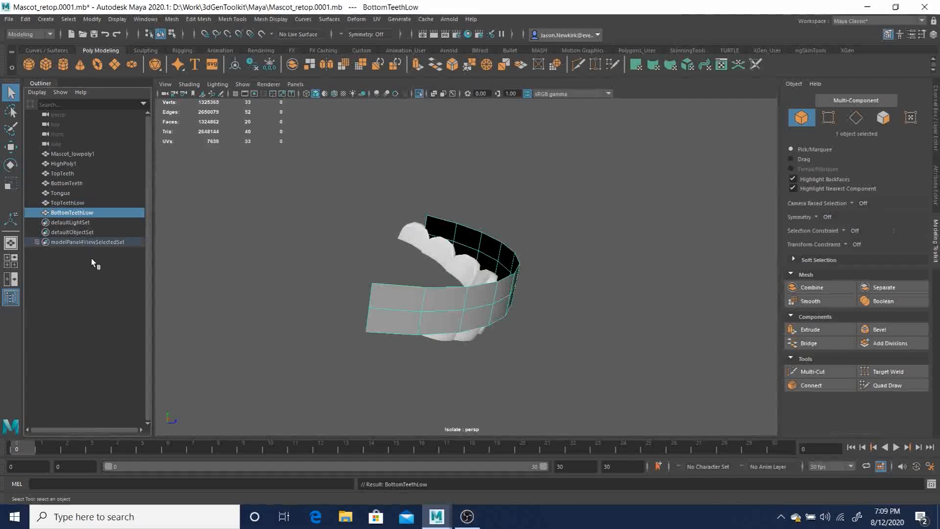
Move BottomTeethLow down over the bottom teeth to about 177.8 in Y and scale its height to about 0.67.
{"action": "key", "text": "r"}
{"action": "left_click_drag", "start_coordinate": [506, 272], "coordinate": [532, 260], "text": "alt"}
{"action": "key", "text": "e"}
{"action": "key", "text": "w"}
{"action": "left_click_drag", "start_coordinate": [561, 312], "coordinate": [368, 304], "text": "alt"}
{"action": "left_click_drag", "start_coordinate": [415, 247], "coordinate": [382, 299]}
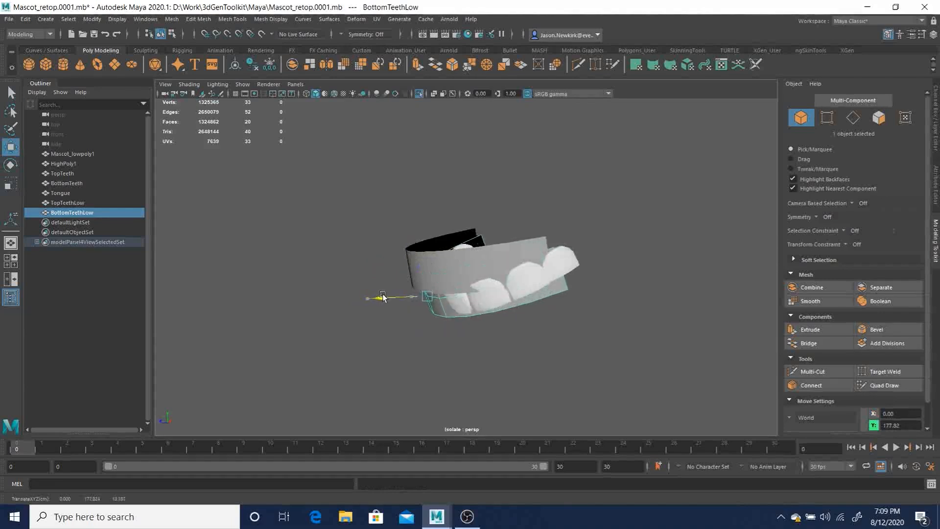
{"action": "key", "text": "r"}
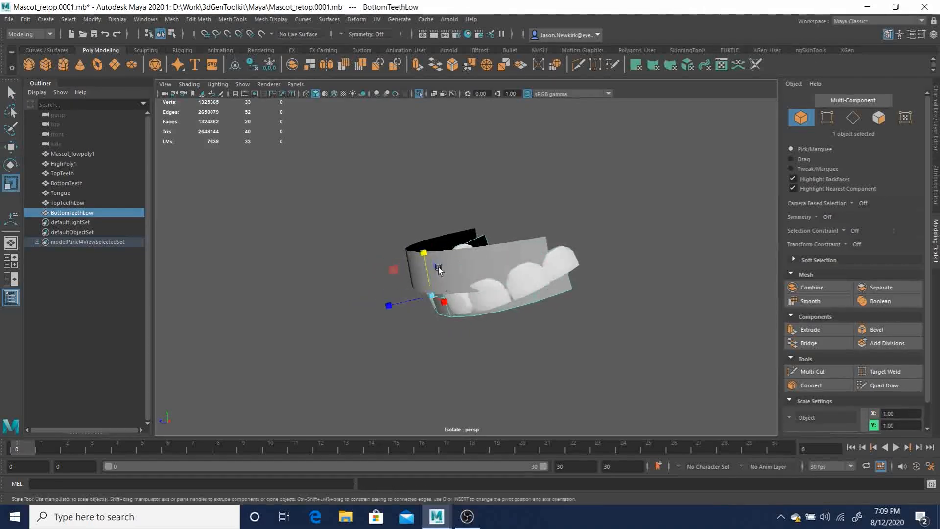
{"action": "left_click_drag", "start_coordinate": [422, 252], "coordinate": [700, 334]}
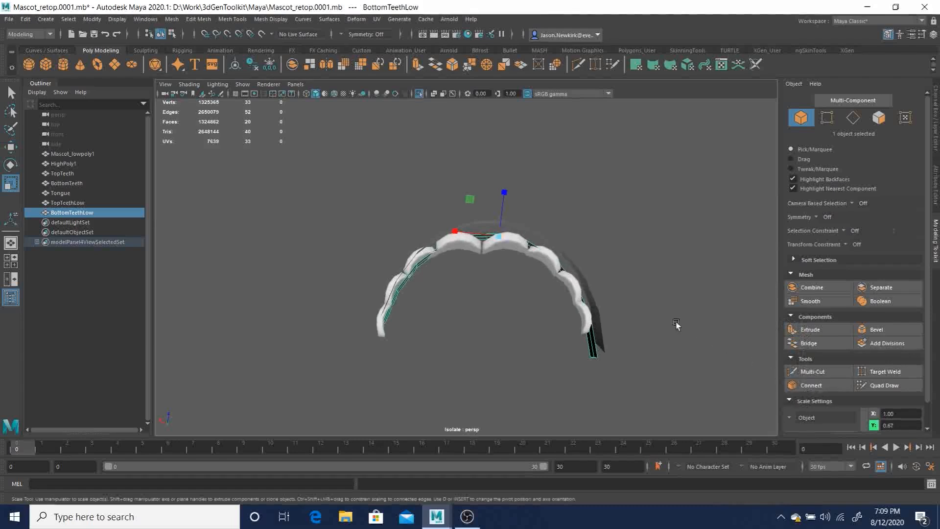
Rotate BottomTeethLow about its vertical axis and shift it to about 1.04 in X to follow the bottom teeth's arch.
{"action": "key", "text": "e"}
{"action": "left_click_drag", "start_coordinate": [525, 197], "coordinate": [518, 195]}
{"action": "key", "text": "w"}
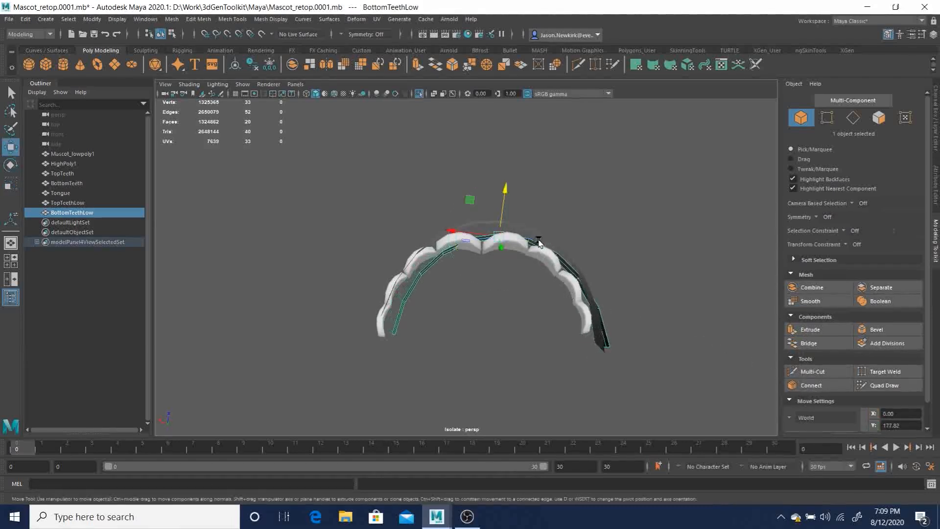
{"action": "left_click_drag", "start_coordinate": [449, 234], "coordinate": [436, 231]}
Tilt BottomTeethLow to match the slope of the bottom teeth and adjust its depth in Z.
{"action": "left_click_drag", "start_coordinate": [472, 258], "coordinate": [474, 301], "text": "alt"}
{"action": "key", "text": "e"}
{"action": "left_click_drag", "start_coordinate": [400, 272], "coordinate": [866, 309]}
{"action": "left_click_drag", "start_coordinate": [619, 314], "coordinate": [609, 308], "text": "alt"}
{"action": "key", "text": "w"}
{"action": "left_click_drag", "start_coordinate": [389, 300], "coordinate": [505, 332]}
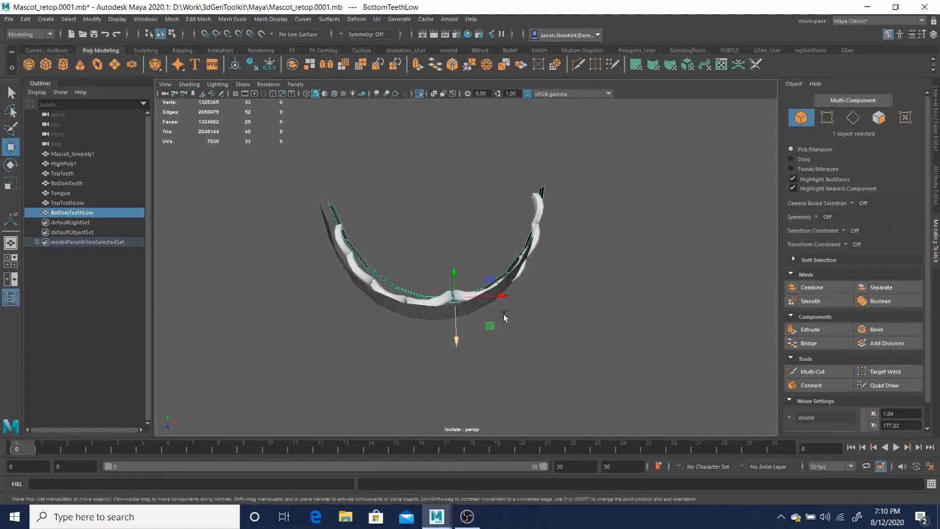
Fine-tune BottomTeethLow's rotation around the arch and reposition it over the bottom teeth at about 0.9 in X.
{"action": "key", "text": "e"}
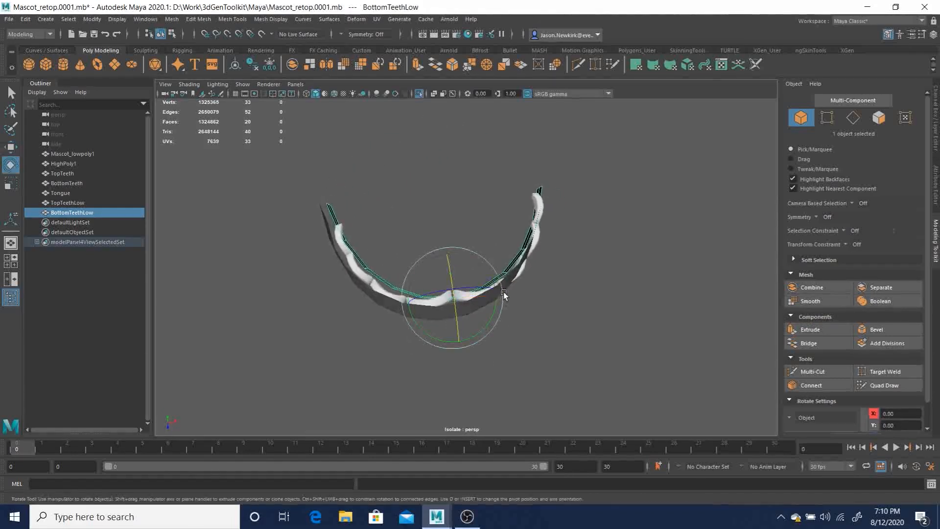
{"action": "left_click_drag", "start_coordinate": [492, 325], "coordinate": [489, 326]}
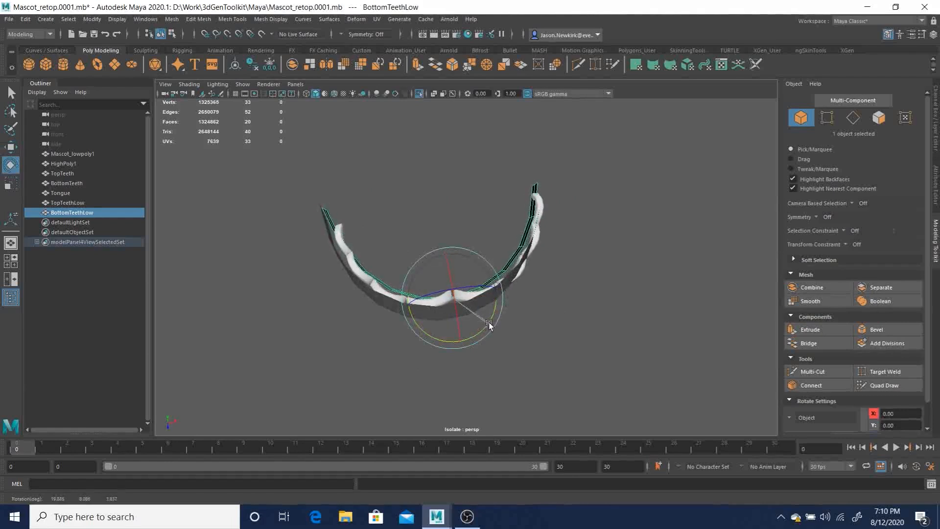
{"action": "left_click_drag", "start_coordinate": [536, 374], "coordinate": [380, 325], "text": "alt"}
{"action": "key", "text": "w"}
{"action": "left_click_drag", "start_coordinate": [489, 336], "coordinate": [526, 338], "text": "alt"}
{"action": "left_click_drag", "start_coordinate": [414, 298], "coordinate": [507, 310]}
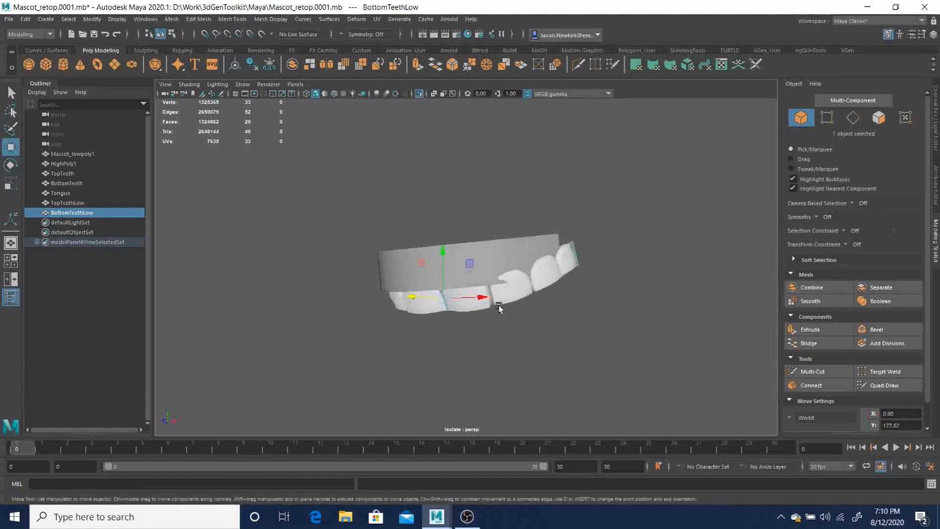
{"action": "left_click_drag", "start_coordinate": [445, 249], "coordinate": [443, 247]}
Slightly adjust BottomTeethLow's vertical scale to fit the height of the bottom teeth, and clear the selection.
{"action": "left_click_drag", "start_coordinate": [443, 250], "coordinate": [705, 291], "text": "alt"}
{"action": "key", "text": "r"}
{"action": "left_click_drag", "start_coordinate": [490, 246], "coordinate": [491, 242]}
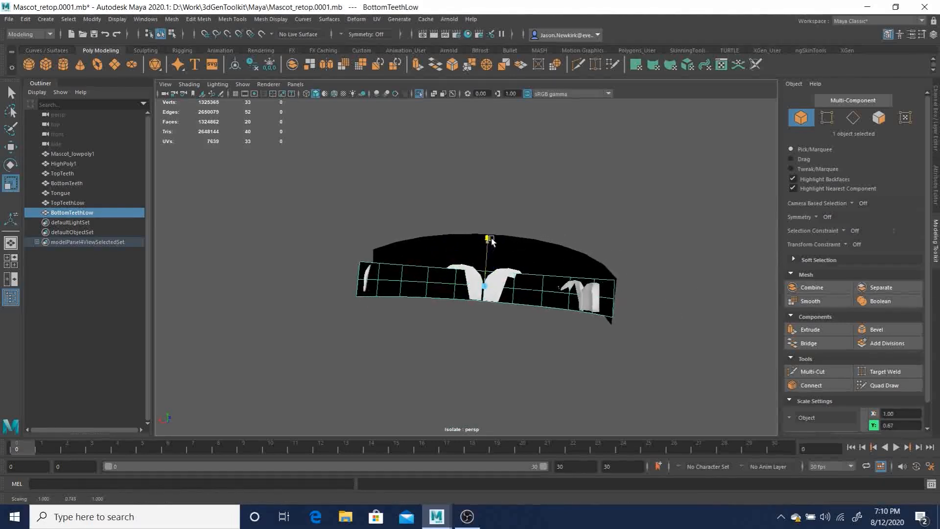
{"action": "left_click_drag", "start_coordinate": [652, 303], "coordinate": [507, 288], "text": "alt"}
{"action": "key", "text": "q"}
{"action": "left_click", "coordinate": [643, 323]}
{"action": "mouse_move", "coordinate": [553, 313]}
{"action": "left_mouse_down", "text": "alt"}
{"action": "mouse_move", "coordinate": [447, 330]}
{"action": "mouse_move", "coordinate": [589, 330]}
{"action": "mouse_move", "coordinate": [549, 325]}
{"action": "left_mouse_up", "text": "alt"}
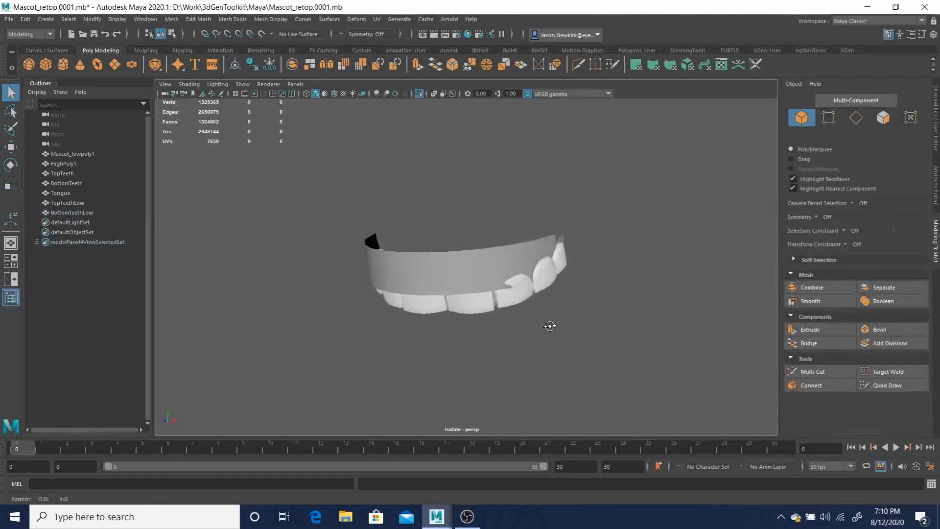
Exit the isolated view and delete the original TopTeeth and BottomTeeth meshes.
{"action": "left_click", "coordinate": [62, 173]}
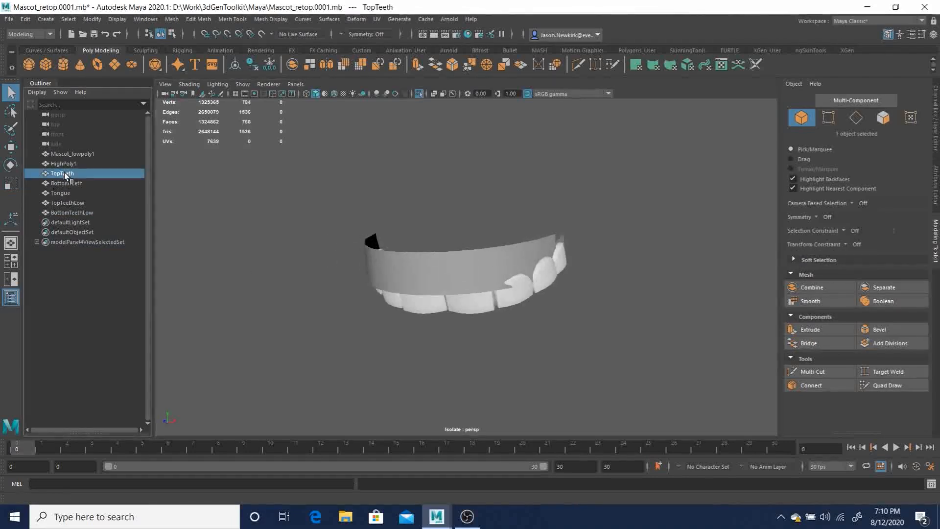
{"action": "key", "text": "ctrl+1"}
{"action": "key", "text": "ctrl+1"}
{"action": "key", "text": "ctrl+1"}
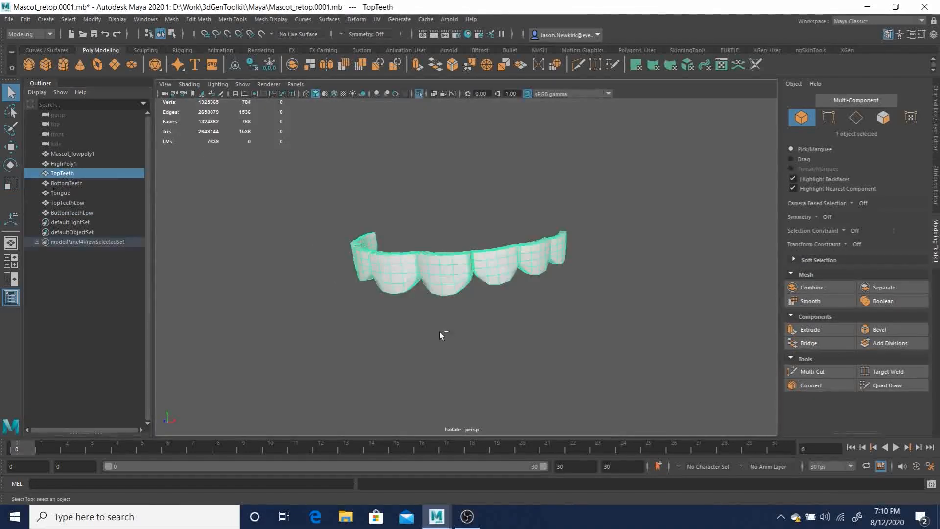
{"action": "left_click", "coordinate": [73, 183], "text": "ctrl"}
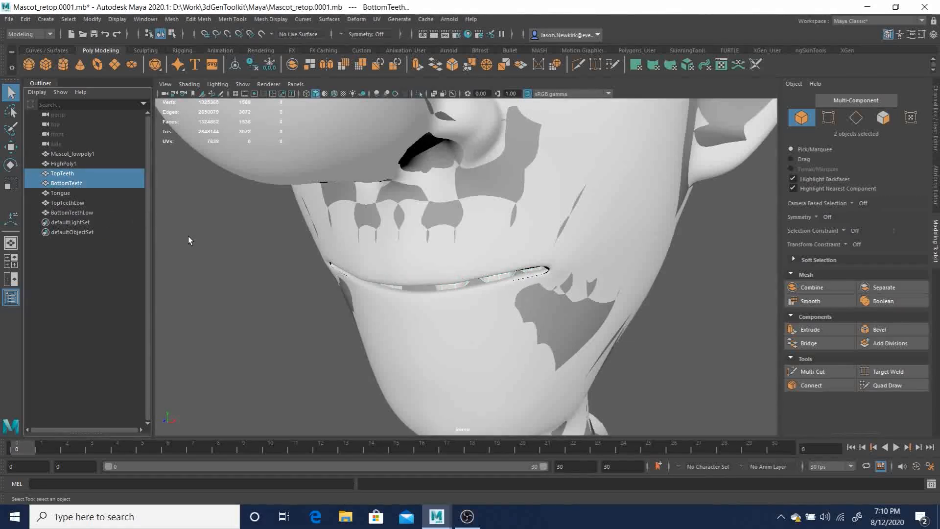
{"action": "key", "text": "Delete"}
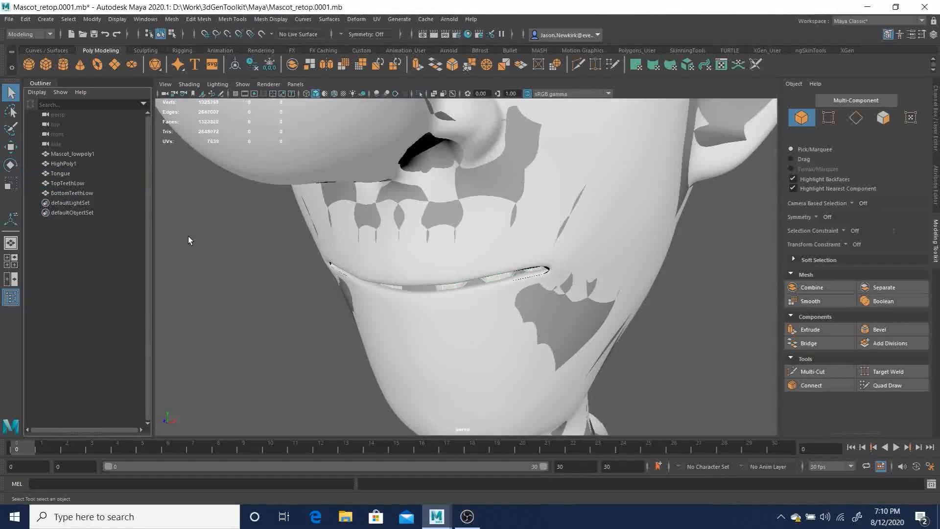
Isolate the Tongue mesh in the viewport and frame it at a close three-quarter view.
{"action": "left_click", "coordinate": [63, 173]}
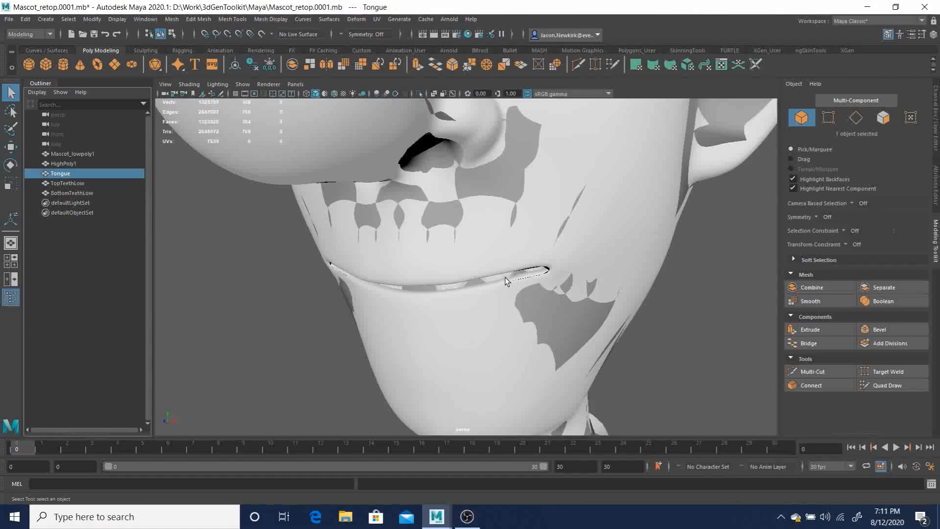
{"action": "key", "text": "ctrl+1"}
{"action": "left_click_drag", "start_coordinate": [546, 287], "coordinate": [451, 221], "text": "alt"}
{"action": "right_click_drag", "start_coordinate": [452, 223], "coordinate": [599, 304], "text": "alt"}
{"action": "middle_click_drag", "start_coordinate": [600, 304], "coordinate": [530, 252], "text": "alt"}
{"action": "right_click_drag", "start_coordinate": [530, 253], "coordinate": [568, 276], "text": "alt"}
{"action": "middle_click_drag", "start_coordinate": [568, 277], "coordinate": [531, 269], "text": "alt"}
{"action": "right_click_drag", "start_coordinate": [531, 269], "coordinate": [553, 288], "text": "alt"}
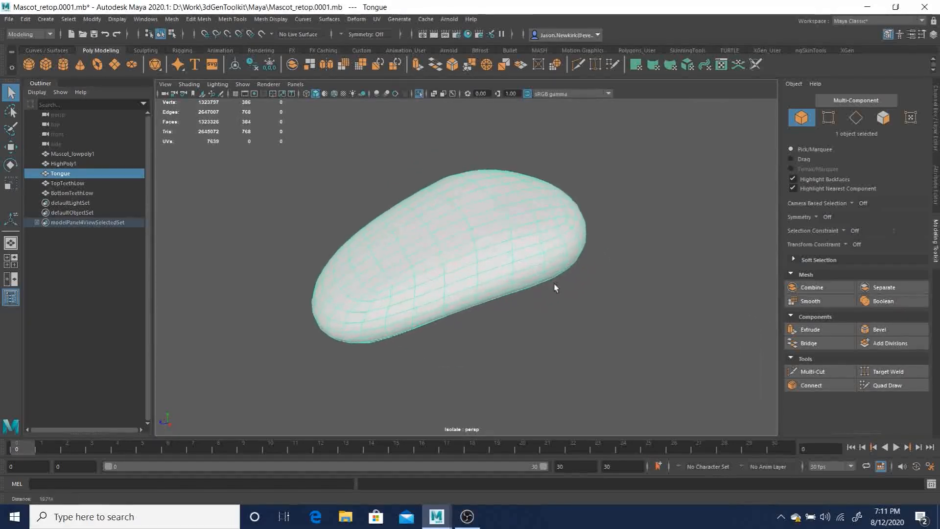
Make the Tongue a live surface for Quad Draw and display its wireframe over the shading.
{"action": "left_click", "coordinate": [261, 34]}
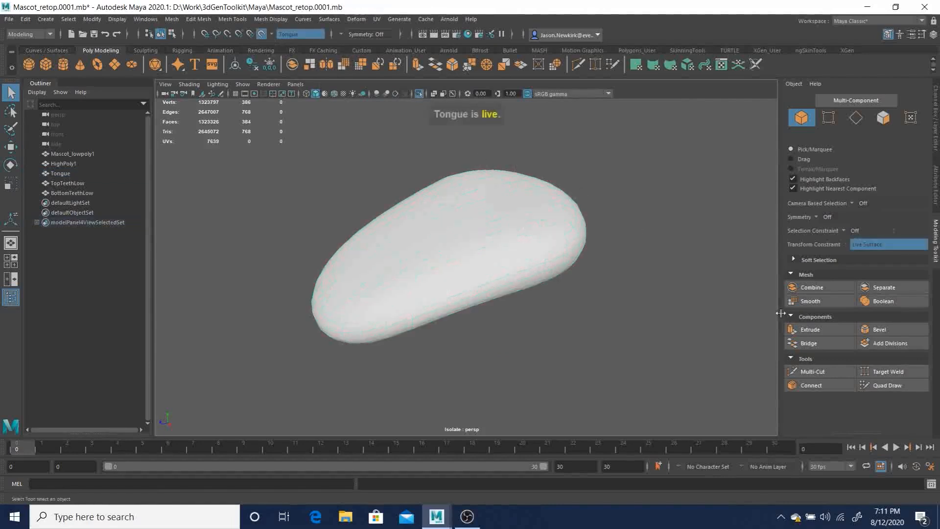
{"action": "left_click", "coordinate": [887, 385]}
{"action": "left_click_drag", "start_coordinate": [436, 202], "coordinate": [395, 172], "text": "alt"}
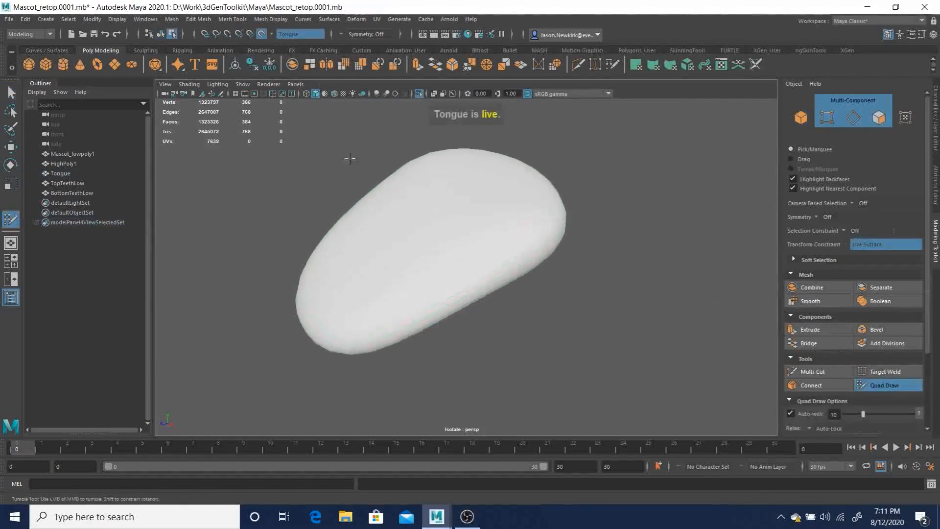
{"action": "left_click", "coordinate": [202, 85]}
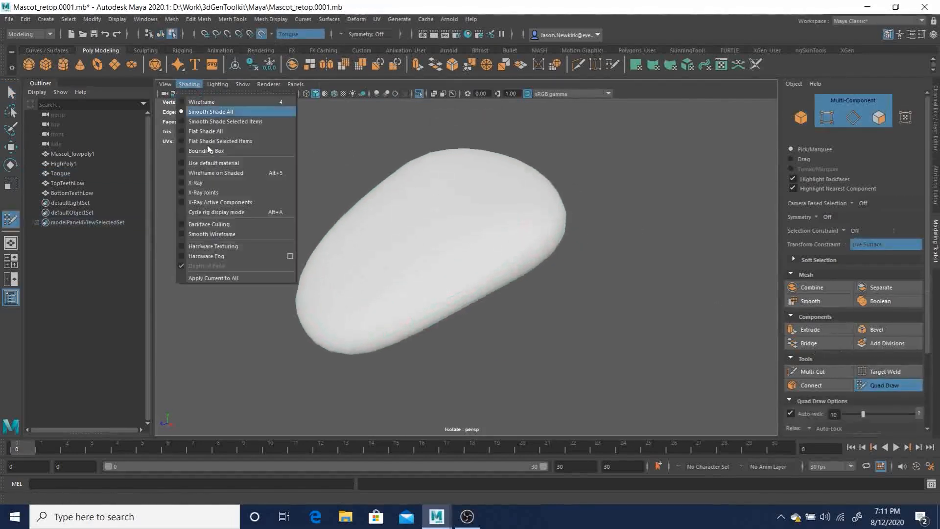
{"action": "left_click", "coordinate": [205, 171]}
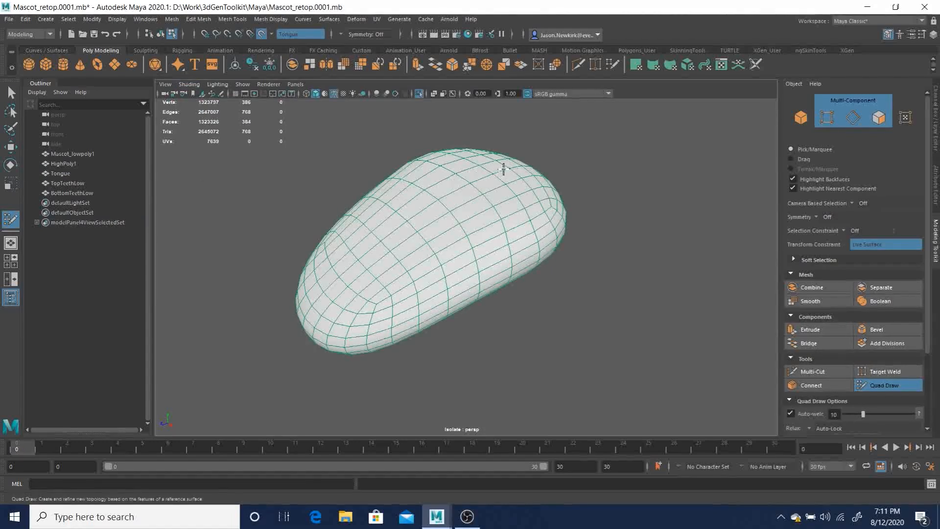
Undo the stray Quad Draw point on the tongue and set symmetry to Object X.
{"action": "mouse_move", "coordinate": [483, 189]}
{"action": "left_mouse_down", "text": "alt"}
{"action": "mouse_move", "coordinate": [479, 216]}
{"action": "mouse_move", "coordinate": [475, 205]}
{"action": "left_mouse_up", "text": "alt"}
{"action": "key", "text": "ctrl+z"}
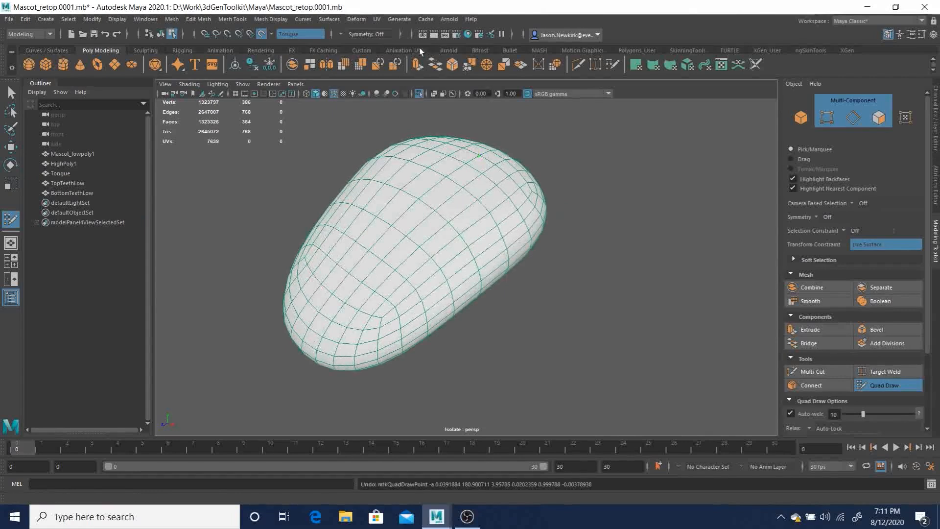
{"action": "left_click", "coordinate": [342, 35]}
{"action": "left_click", "coordinate": [365, 50]}
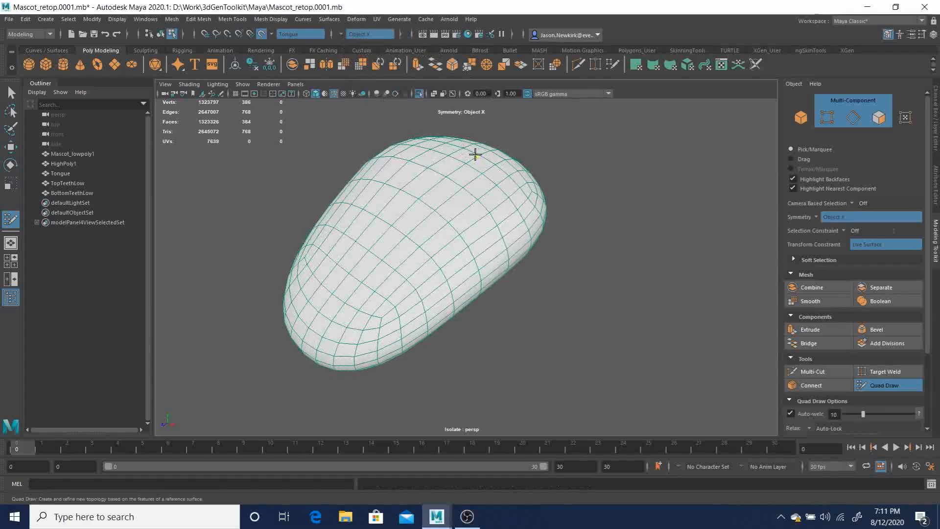
Draw three mirrored rows of large quads along the tongue's upper surface, from the back toward the tip.
{"action": "left_click", "coordinate": [424, 194]}
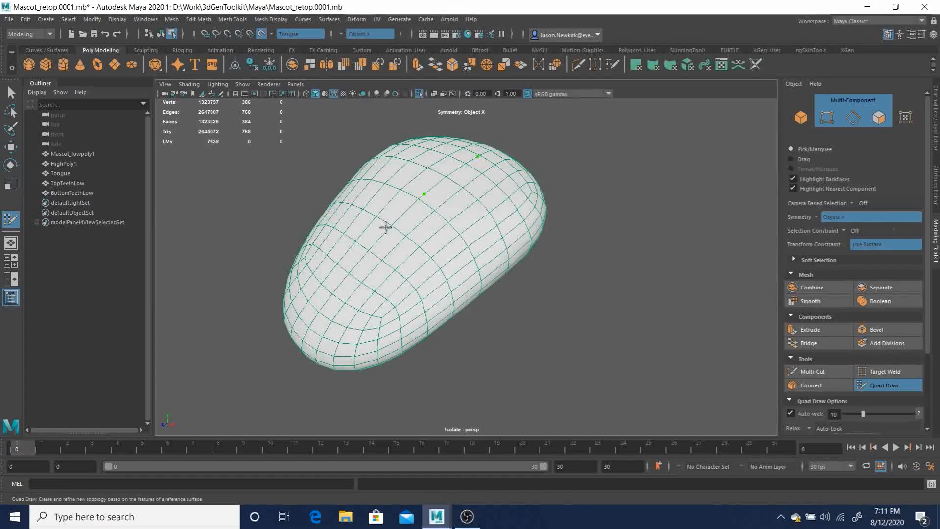
{"action": "left_click", "coordinate": [362, 255]}
{"action": "left_click", "coordinate": [407, 288]}
{"action": "left_click", "coordinate": [474, 236]}
{"action": "left_click", "coordinate": [525, 199]}
{"action": "left_click", "coordinate": [483, 195], "text": "shift"}
{"action": "left_click", "coordinate": [418, 259], "text": "shift"}
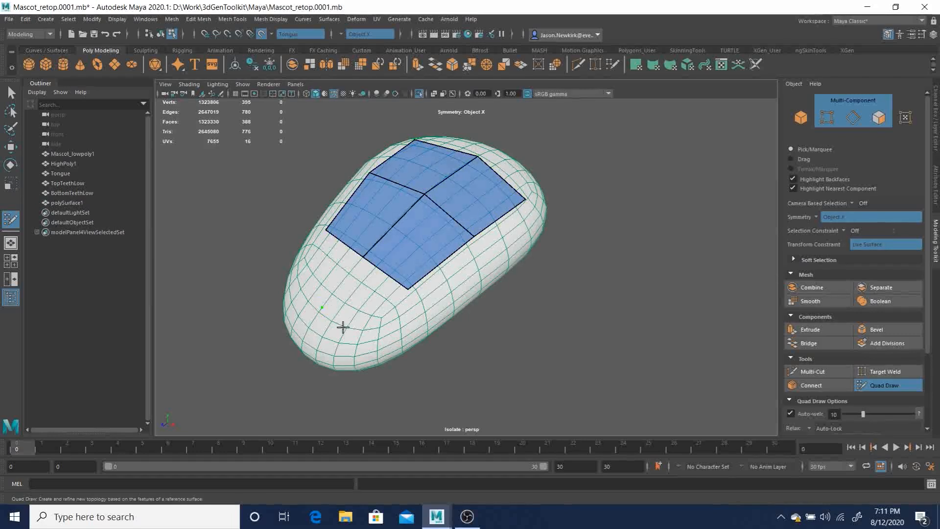
{"action": "left_click", "coordinate": [364, 330]}
{"action": "left_click", "coordinate": [356, 305], "text": "shift"}
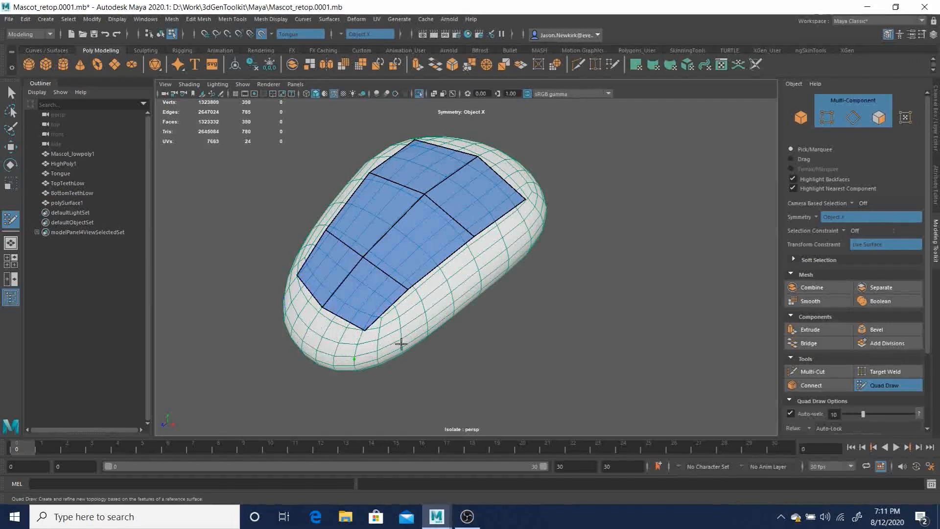
Extend the mirrored quads from the top patch down around the tongue's tip to its underside.
{"action": "left_click_drag", "start_coordinate": [397, 344], "coordinate": [435, 343], "text": "alt"}
{"action": "left_click", "coordinate": [349, 383], "text": "shift"}
{"action": "left_click_drag", "start_coordinate": [350, 384], "coordinate": [390, 291], "text": "alt"}
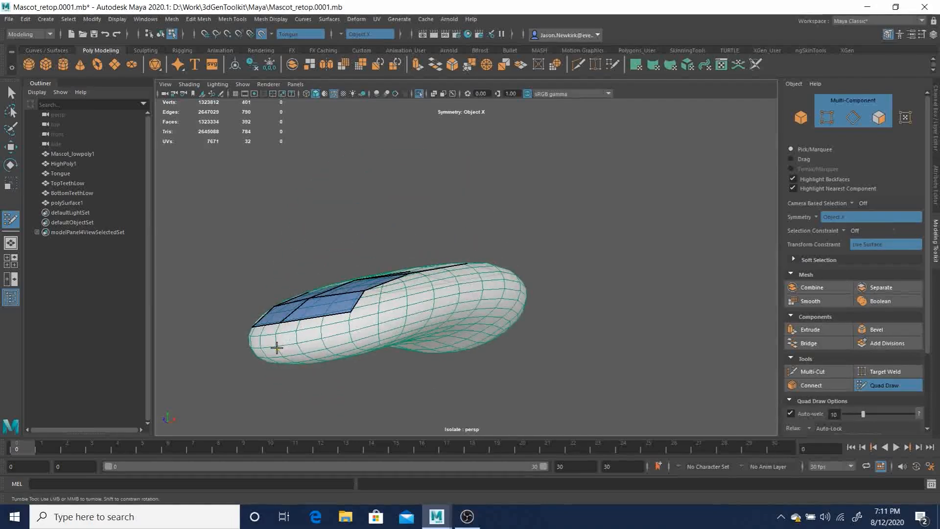
{"action": "left_click", "coordinate": [318, 338], "text": "shift"}
{"action": "left_click_drag", "start_coordinate": [315, 336], "coordinate": [374, 295], "text": "alt"}
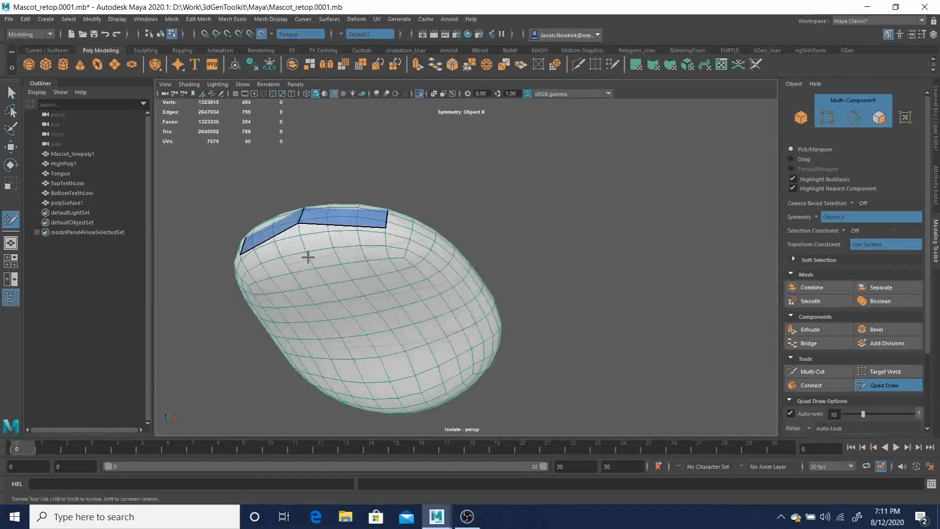
{"action": "left_click", "coordinate": [338, 248], "text": "shift"}
Continue the mirrored quads along the tongue's underside with three more rows toward the back.
{"action": "left_click_drag", "start_coordinate": [338, 248], "coordinate": [342, 200], "text": "alt"}
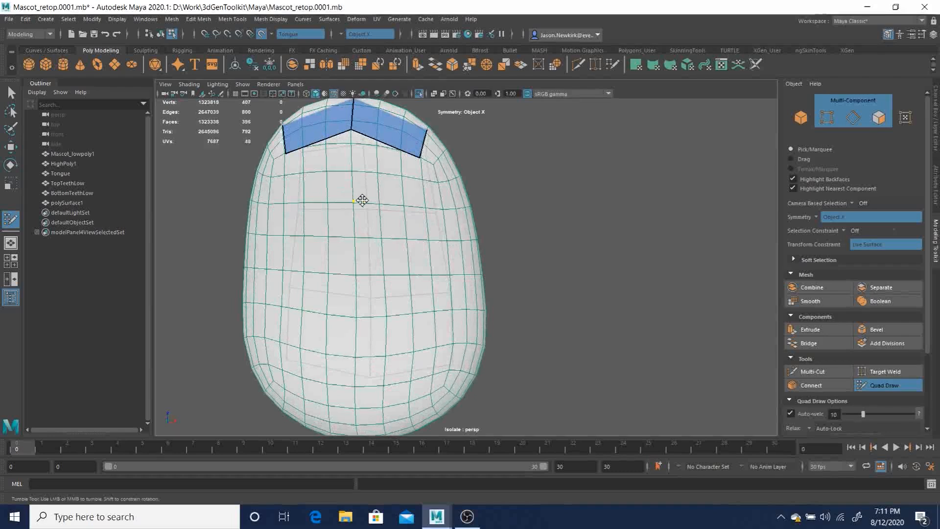
{"action": "left_click", "coordinate": [438, 210], "text": "shift"}
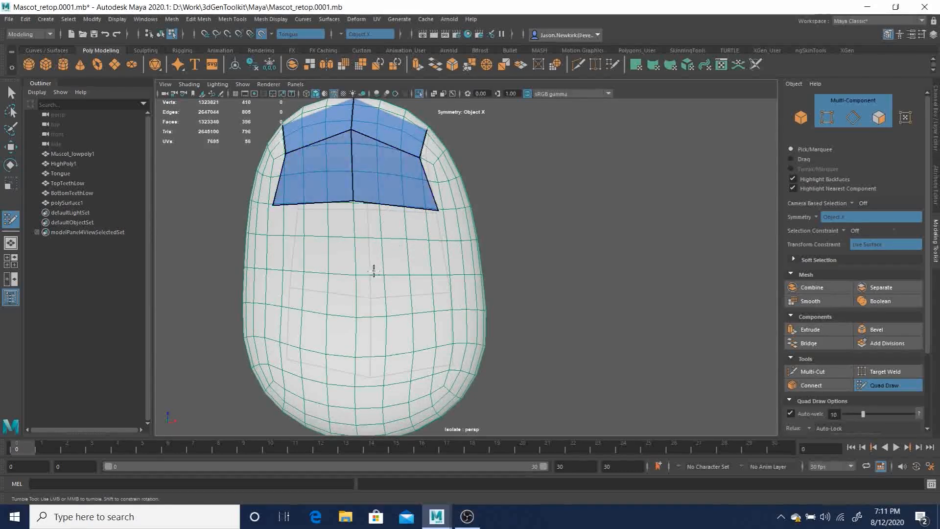
{"action": "left_click", "coordinate": [395, 252], "text": "shift"}
{"action": "left_click", "coordinate": [355, 347]}
{"action": "left_click", "coordinate": [424, 315], "text": "shift"}
{"action": "left_click_drag", "start_coordinate": [424, 315], "coordinate": [304, 375], "text": "alt"}
Fill the tongue's sides with mirrored quads joining the top patch to the underside patch.
{"action": "left_click_drag", "start_coordinate": [356, 336], "coordinate": [379, 335], "text": "alt"}
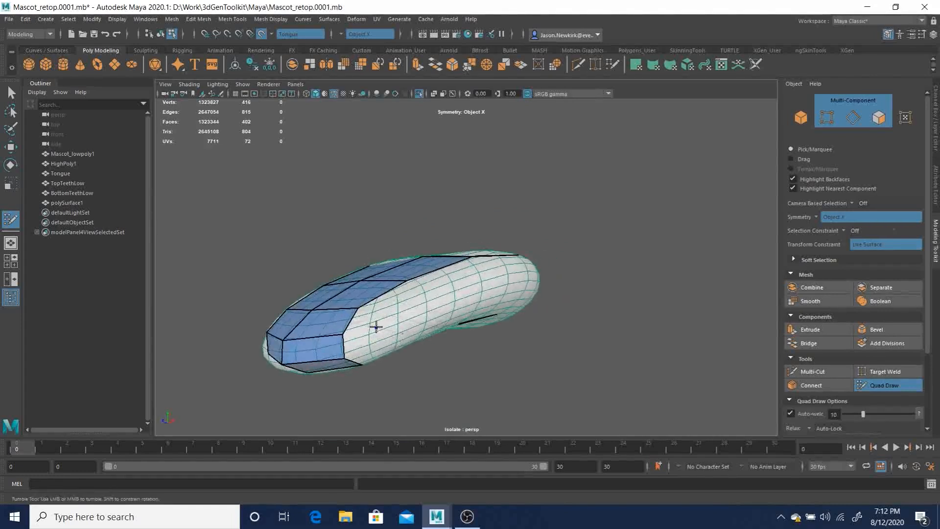
{"action": "left_click_drag", "start_coordinate": [376, 327], "coordinate": [427, 307], "text": "alt"}
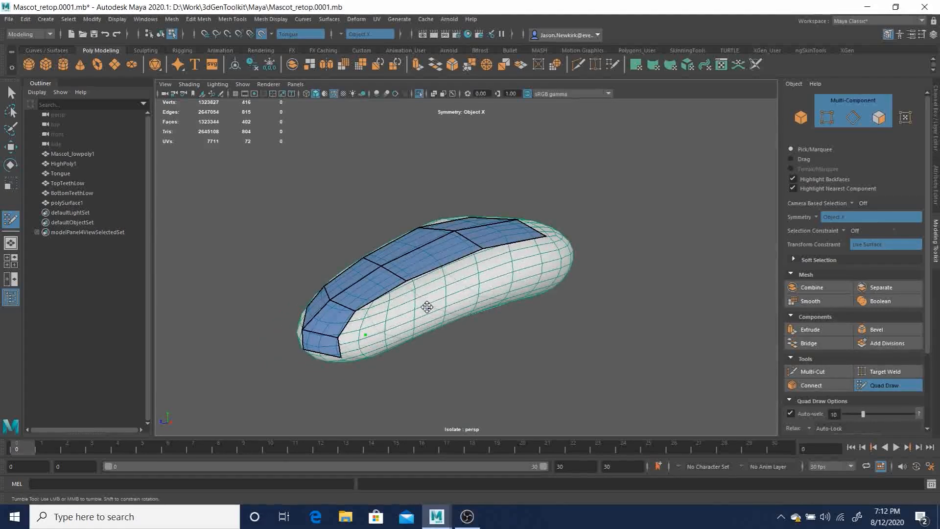
{"action": "left_click", "coordinate": [391, 316], "text": "shift"}
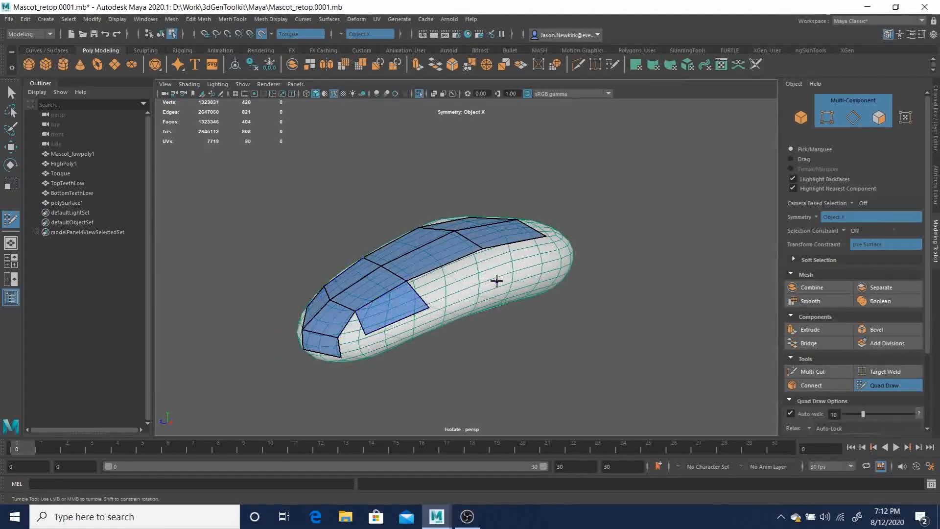
{"action": "left_click", "coordinate": [443, 284], "text": "shift"}
{"action": "left_click_drag", "start_coordinate": [443, 284], "coordinate": [565, 266], "text": "alt"}
{"action": "left_click", "coordinate": [563, 285], "text": "shift"}
{"action": "left_click", "coordinate": [514, 310], "text": "shift"}
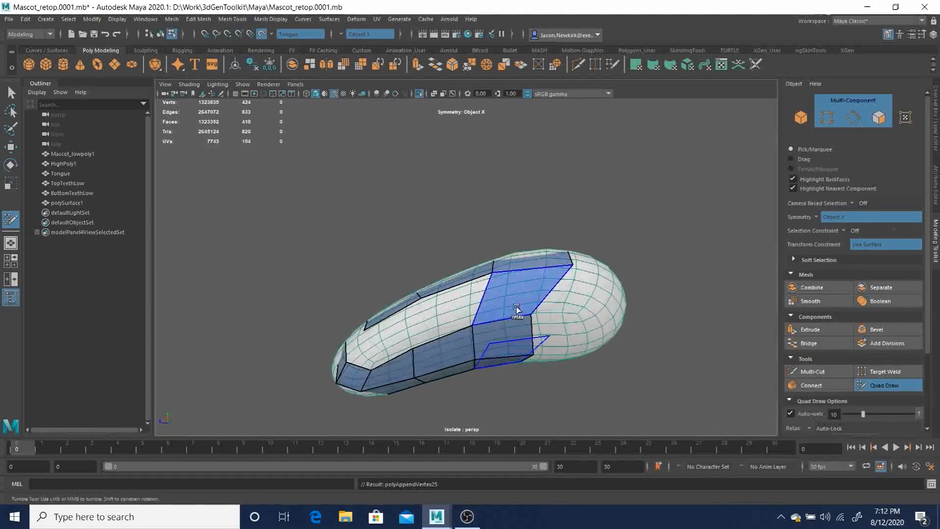
{"action": "left_click", "coordinate": [441, 311], "text": "shift"}
{"action": "left_click", "coordinate": [400, 337], "text": "shift"}
Close the remaining gap on each side near the tongue's tip with a quad and a triangle.
{"action": "mouse_move", "coordinate": [404, 345]}
{"action": "left_mouse_down", "text": "alt"}
{"action": "mouse_move", "coordinate": [606, 355]}
{"action": "mouse_move", "coordinate": [548, 359]}
{"action": "mouse_move", "coordinate": [548, 350]}
{"action": "mouse_move", "coordinate": [558, 359]}
{"action": "left_mouse_up", "text": "alt"}
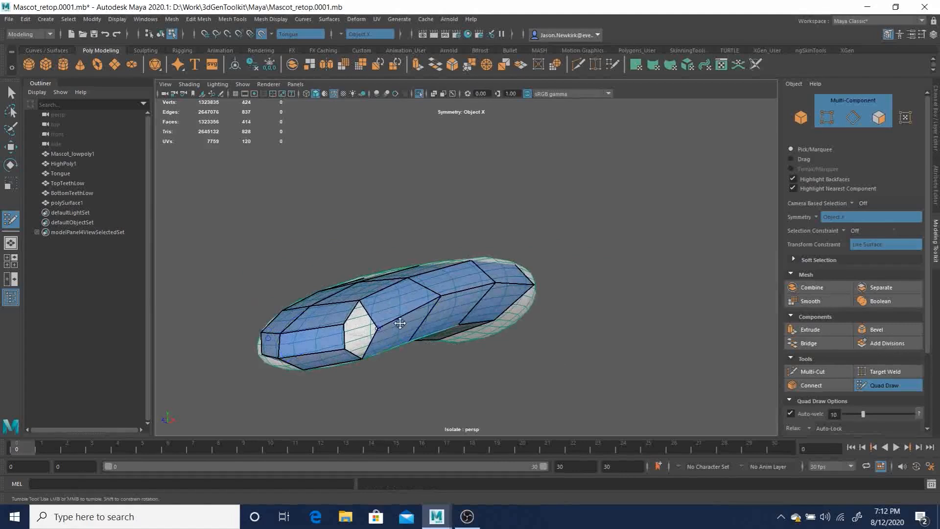
{"action": "left_click_drag", "start_coordinate": [377, 327], "coordinate": [367, 314], "text": "alt"}
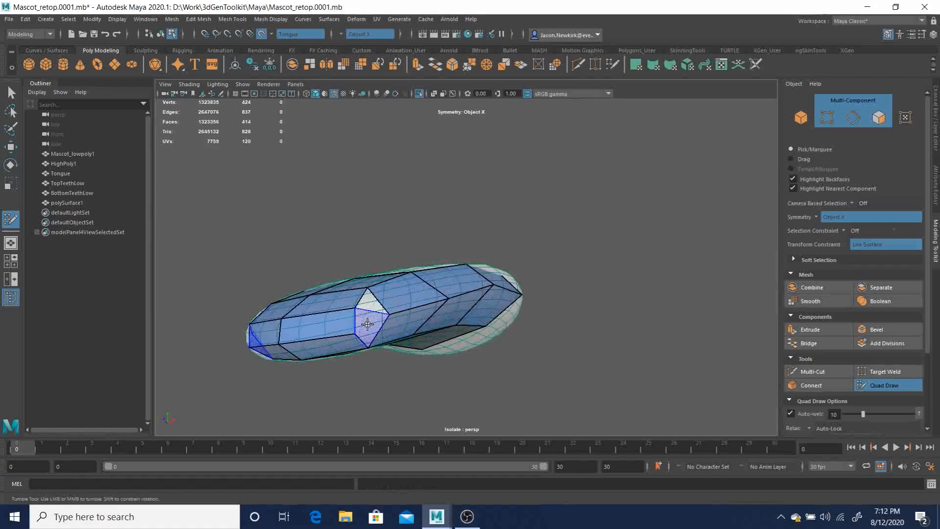
{"action": "left_click", "coordinate": [364, 301], "text": "shift"}
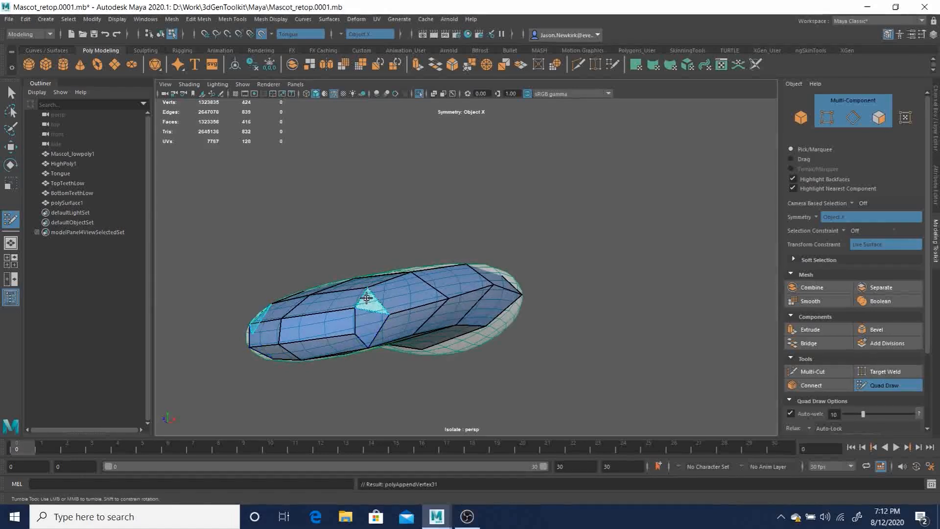
{"action": "left_click_drag", "start_coordinate": [395, 339], "coordinate": [483, 296], "text": "alt"}
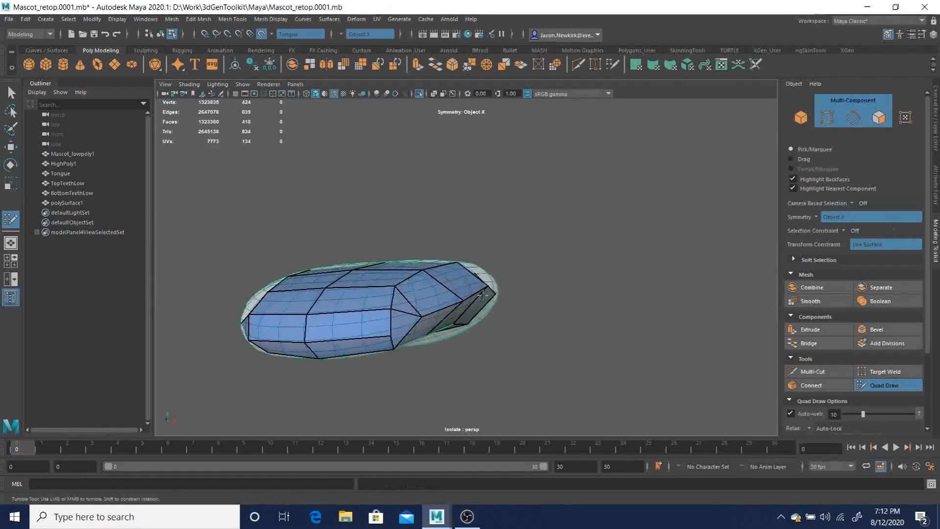
Use Multi-Cut to add a mirrored edge across the side face beside the tip's filled gap.
{"action": "left_click", "coordinate": [828, 371]}
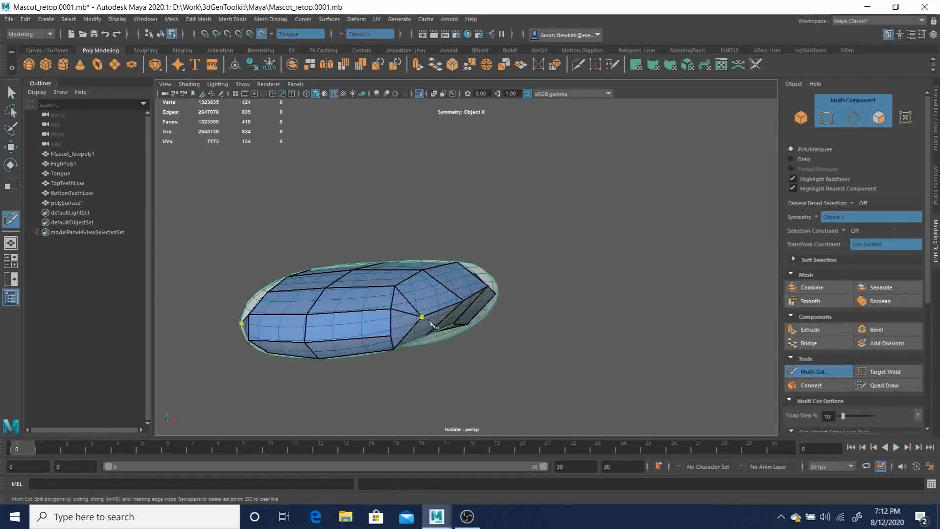
{"action": "left_click", "coordinate": [390, 335]}
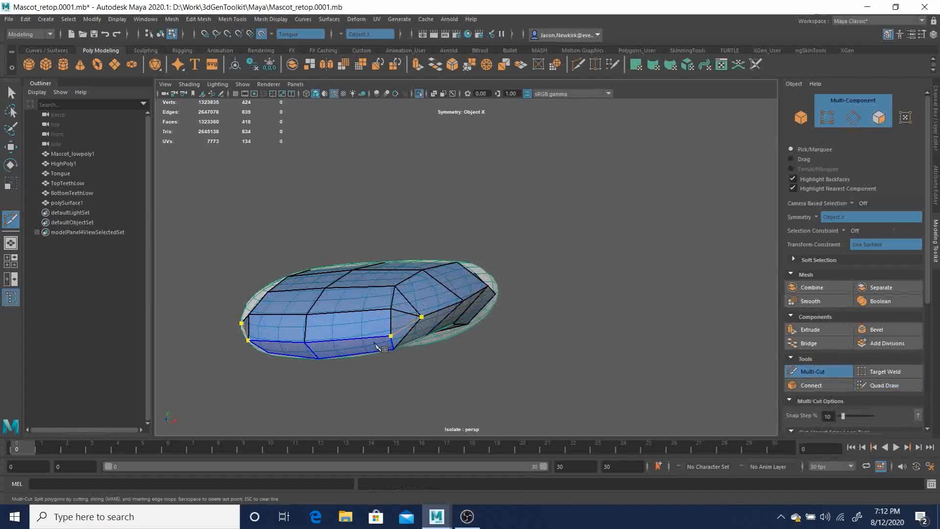
{"action": "mouse_move", "coordinate": [588, 284]}
{"action": "left_mouse_down", "text": "alt"}
{"action": "mouse_move", "coordinate": [530, 233]}
{"action": "mouse_move", "coordinate": [474, 248]}
{"action": "mouse_move", "coordinate": [572, 243]}
{"action": "mouse_move", "coordinate": [416, 223]}
{"action": "mouse_move", "coordinate": [684, 136]}
{"action": "left_mouse_up", "text": "alt"}
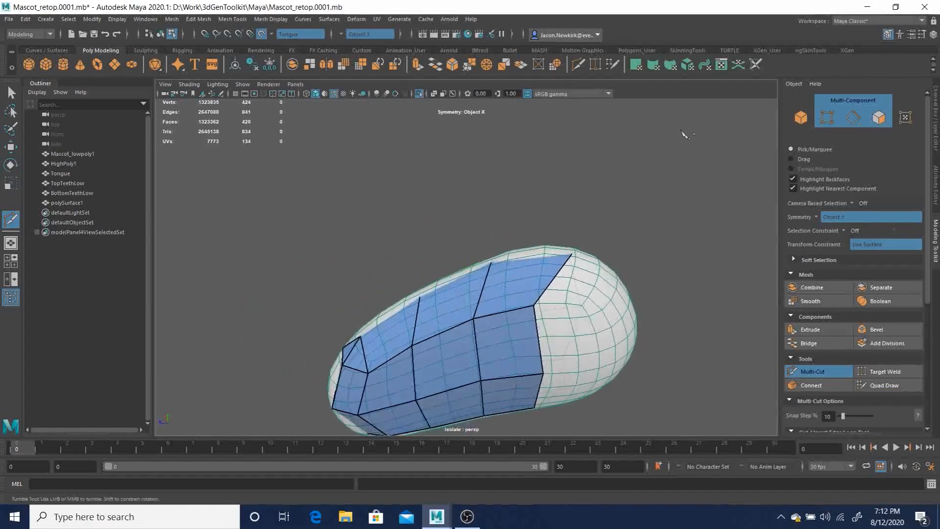
With Quad Draw, move the underside patch's rear border vertices farther toward the back of the tongue.
{"action": "left_click", "coordinate": [890, 388]}
{"action": "left_click_drag", "start_coordinate": [534, 309], "coordinate": [555, 296]}
{"action": "left_click_drag", "start_coordinate": [543, 373], "coordinate": [558, 362]}
Add a mirrored row of quads from the top patch over the tongue's back end.
{"action": "left_click_drag", "start_coordinate": [672, 237], "coordinate": [587, 381], "text": "alt"}
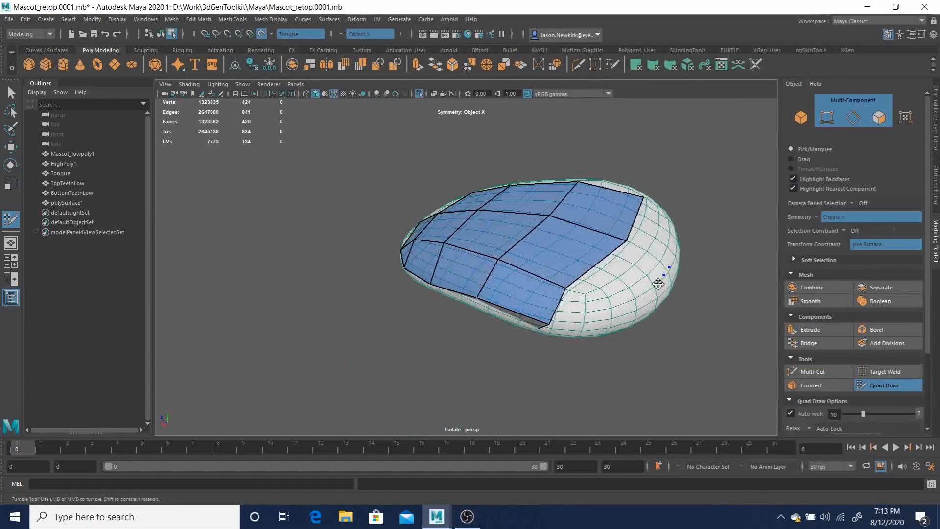
{"action": "left_click_drag", "start_coordinate": [623, 295], "coordinate": [613, 300], "text": "alt"}
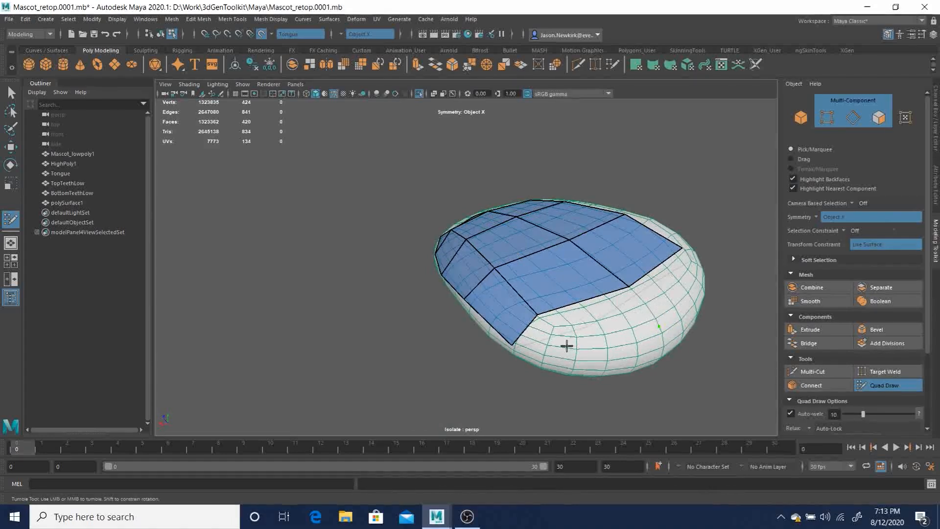
{"action": "left_click", "coordinate": [600, 339], "text": "shift"}
{"action": "left_click_drag", "start_coordinate": [600, 340], "coordinate": [648, 319], "text": "alt"}
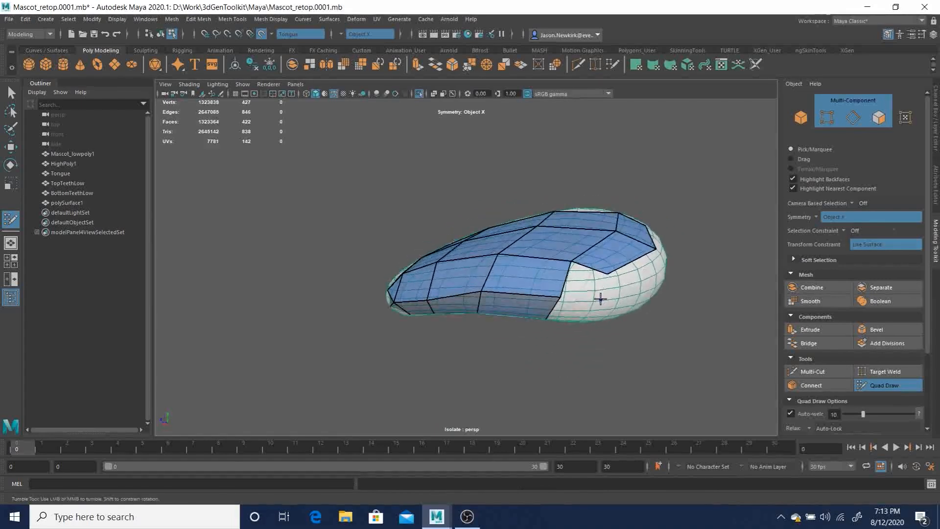
Fill the side gap between the tongue's top and underside with mirrored quads and place a point mid-way across the open back end.
{"action": "left_click", "coordinate": [585, 284], "text": "shift"}
{"action": "left_click_drag", "start_coordinate": [585, 284], "coordinate": [620, 272], "text": "alt"}
{"action": "left_click", "coordinate": [604, 310], "text": "shift"}
{"action": "mouse_move", "coordinate": [603, 310]}
{"action": "left_mouse_down", "text": "alt"}
{"action": "mouse_move", "coordinate": [615, 275]}
{"action": "mouse_move", "coordinate": [603, 225]}
{"action": "left_mouse_up", "text": "alt"}
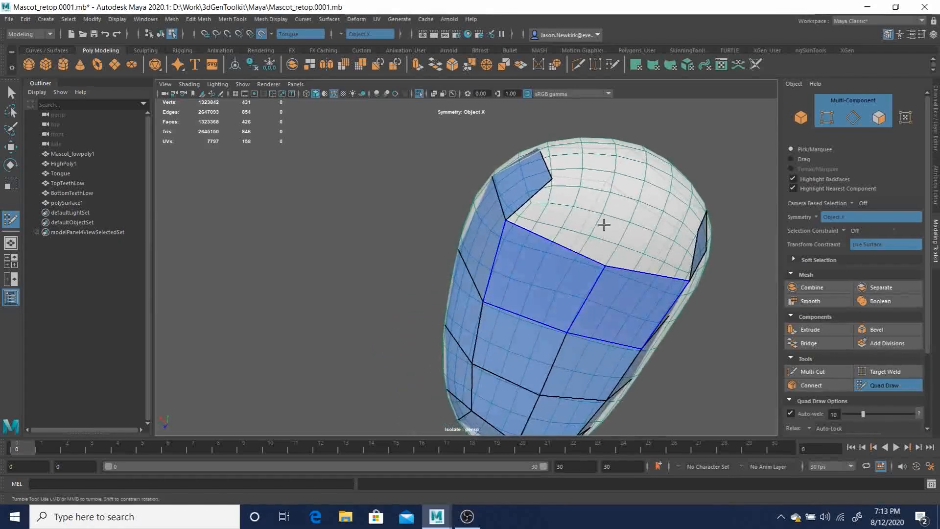
{"action": "left_click", "coordinate": [639, 204], "text": "shift"}
{"action": "mouse_move", "coordinate": [645, 215]}
{"action": "left_mouse_down", "text": "alt"}
{"action": "mouse_move", "coordinate": [632, 278]}
{"action": "mouse_move", "coordinate": [615, 260]}
{"action": "left_mouse_up", "text": "alt"}
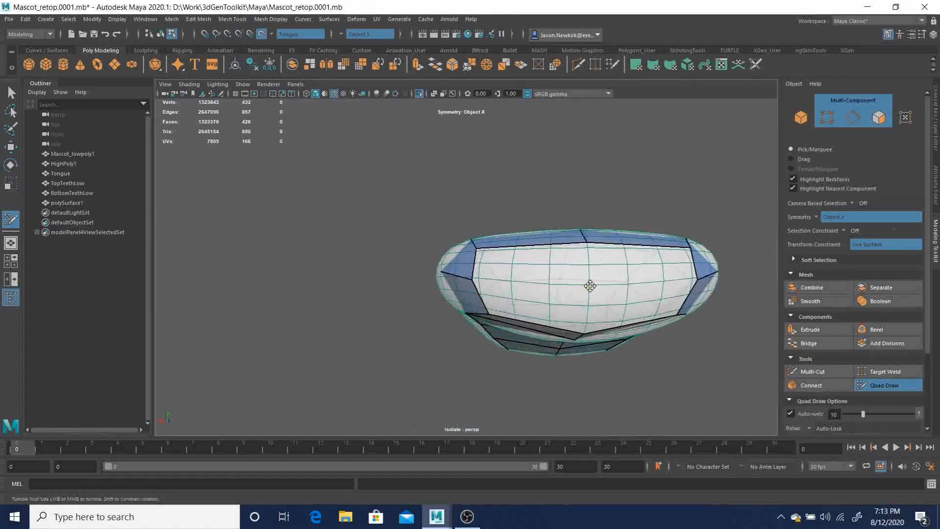
{"action": "mouse_move", "coordinate": [526, 267]}
{"action": "left_mouse_down", "text": "alt"}
{"action": "mouse_move", "coordinate": [563, 303]}
{"action": "mouse_move", "coordinate": [551, 303]}
{"action": "left_mouse_up", "text": "alt"}
{"action": "left_click", "coordinate": [550, 305], "text": "shift"}
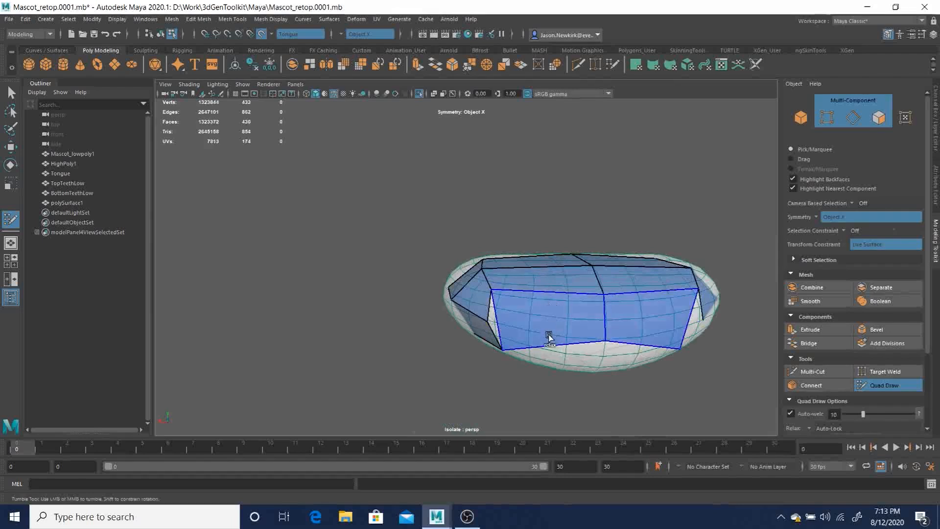
{"action": "key", "text": "ctrl+z"}
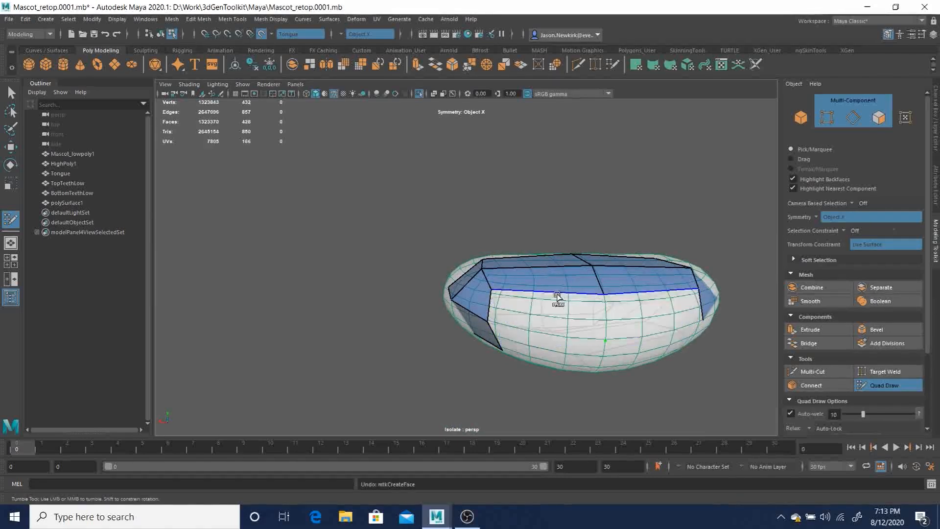
Close the tongue's back end with mirrored quads joining the top, side and underside borders around the central point.
{"action": "left_click_drag", "start_coordinate": [539, 304], "coordinate": [559, 226], "text": "alt"}
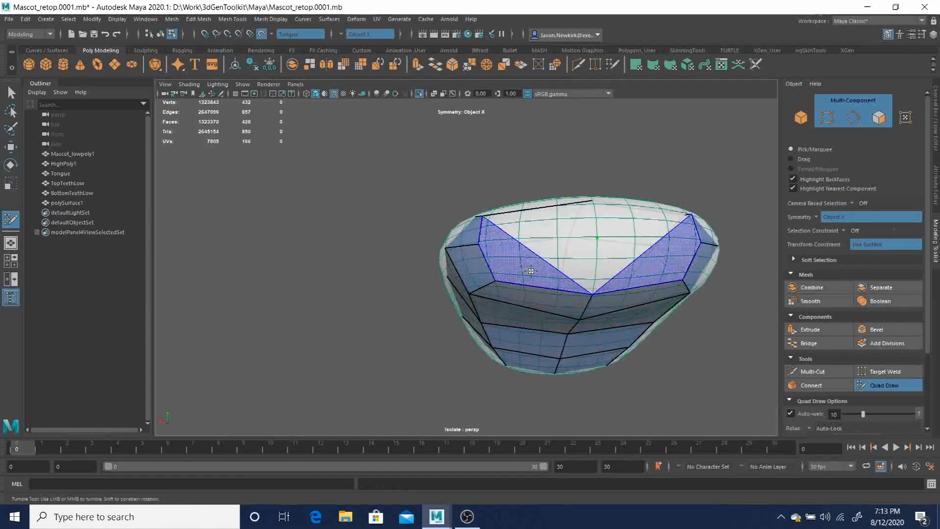
{"action": "mouse_move", "coordinate": [535, 266]}
{"action": "left_mouse_down", "text": "alt"}
{"action": "mouse_move", "coordinate": [563, 310]}
{"action": "mouse_move", "coordinate": [597, 319]}
{"action": "mouse_move", "coordinate": [666, 311]}
{"action": "mouse_move", "coordinate": [542, 256]}
{"action": "left_mouse_up", "text": "alt"}
{"action": "left_click", "coordinate": [563, 314], "text": "shift"}
{"action": "right_click_drag", "start_coordinate": [541, 256], "coordinate": [387, 261], "text": "alt"}
{"action": "left_click_drag", "start_coordinate": [387, 261], "coordinate": [456, 262], "text": "alt"}
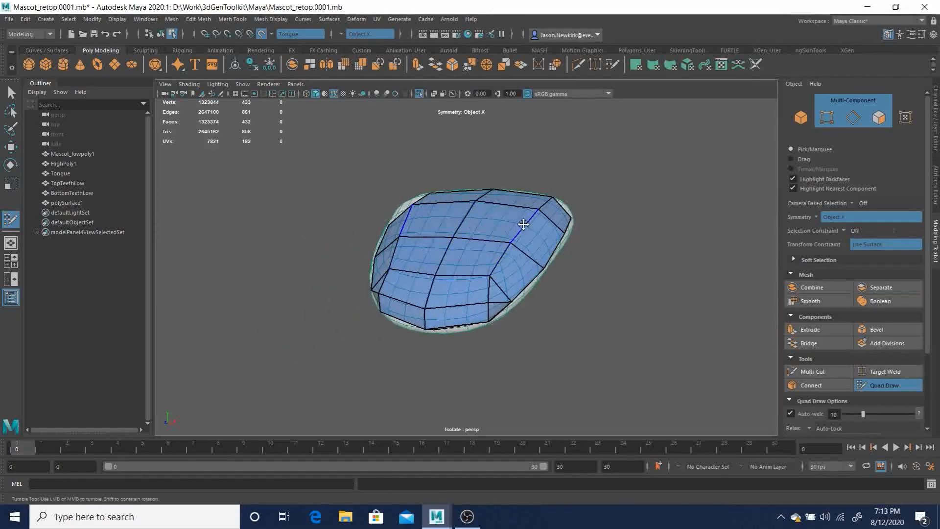
Return to object selection and rename polySurface1 as TongueLow.
{"action": "left_click", "coordinate": [801, 118]}
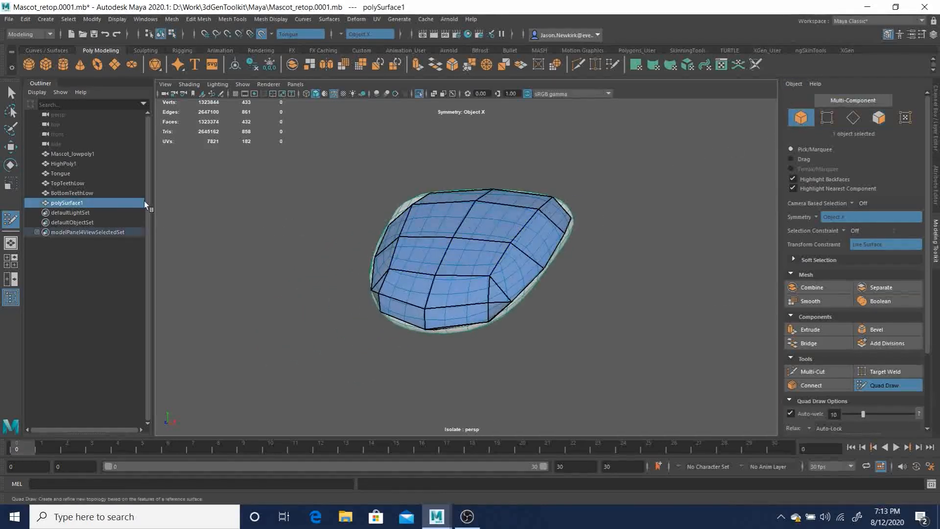
{"action": "double_click", "coordinate": [72, 202]}
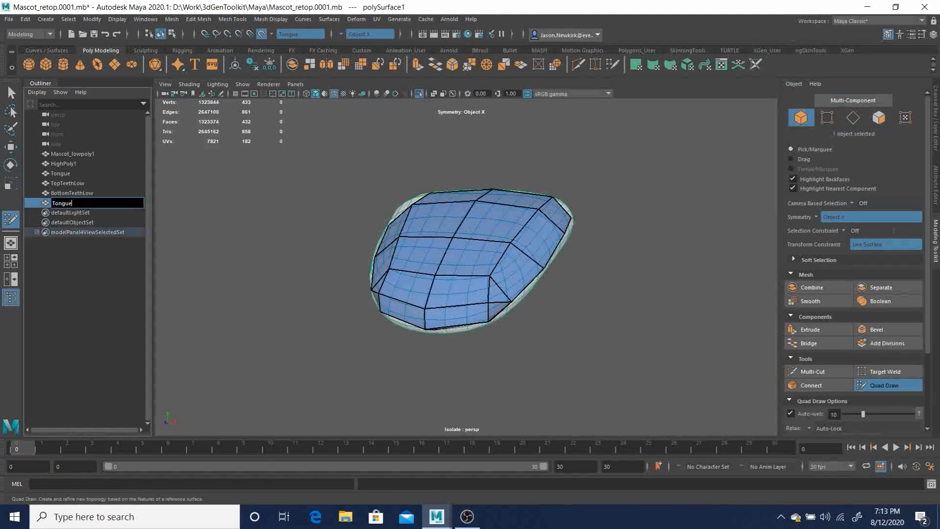
{"action": "type", "text": "TongueLow"}
{"action": "key", "text": "Return"}
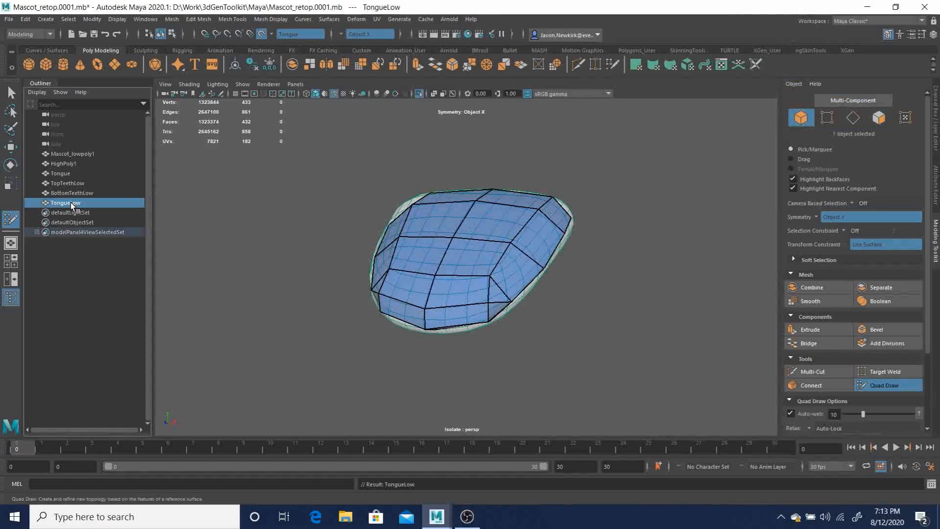
Leave the isolated view and Quad Draw, and turn off the Tongue live surface and Object X symmetry.
{"action": "left_click", "coordinate": [61, 174]}
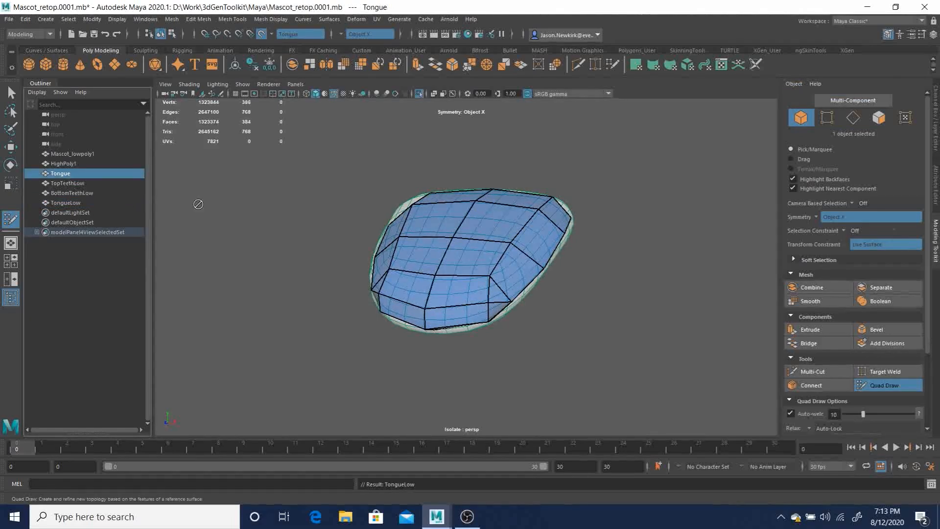
{"action": "key", "text": "ctrl+1"}
{"action": "scroll", "coordinate": [656, 310], "scroll_direction": "down", "scroll_amount": 10}
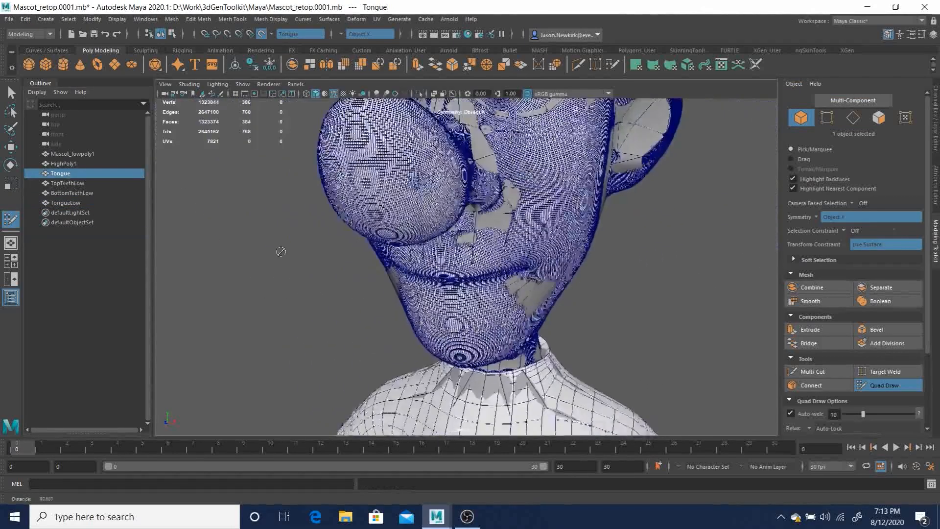
{"action": "left_click", "coordinate": [899, 385]}
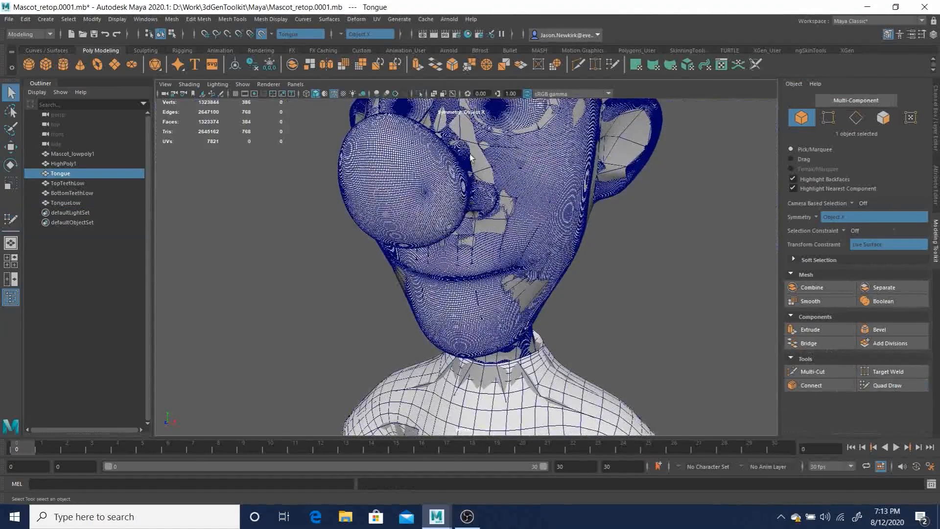
{"action": "scroll", "coordinate": [563, 266], "scroll_direction": "down", "scroll_amount": 3}
{"action": "left_click", "coordinate": [259, 36]}
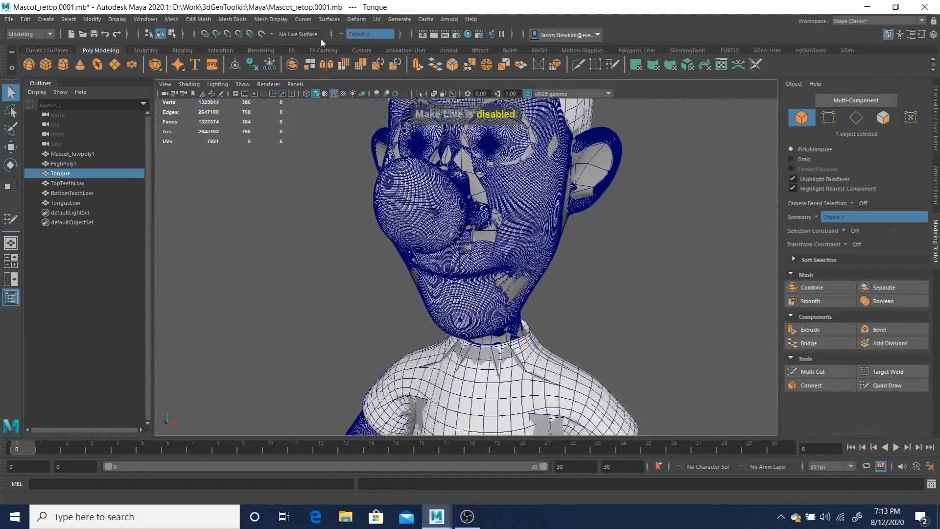
{"action": "left_click", "coordinate": [353, 37]}
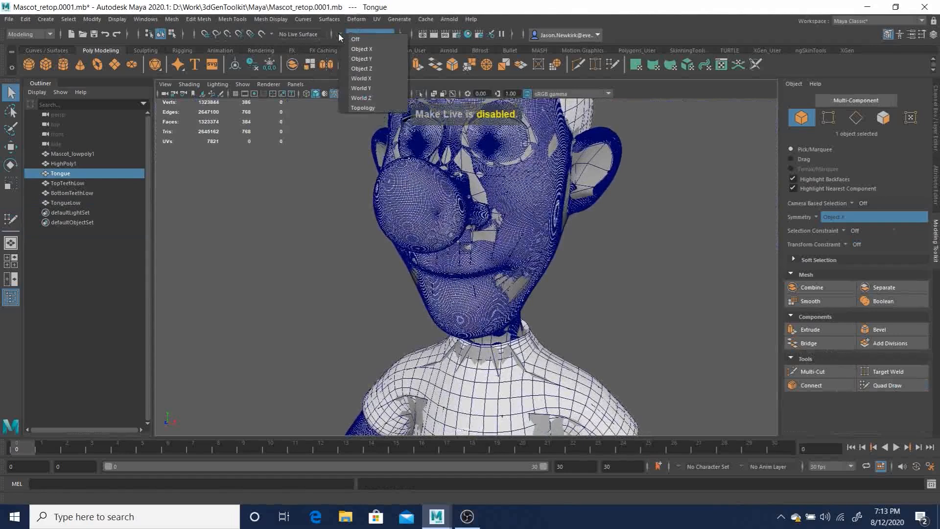
{"action": "left_click", "coordinate": [355, 39]}
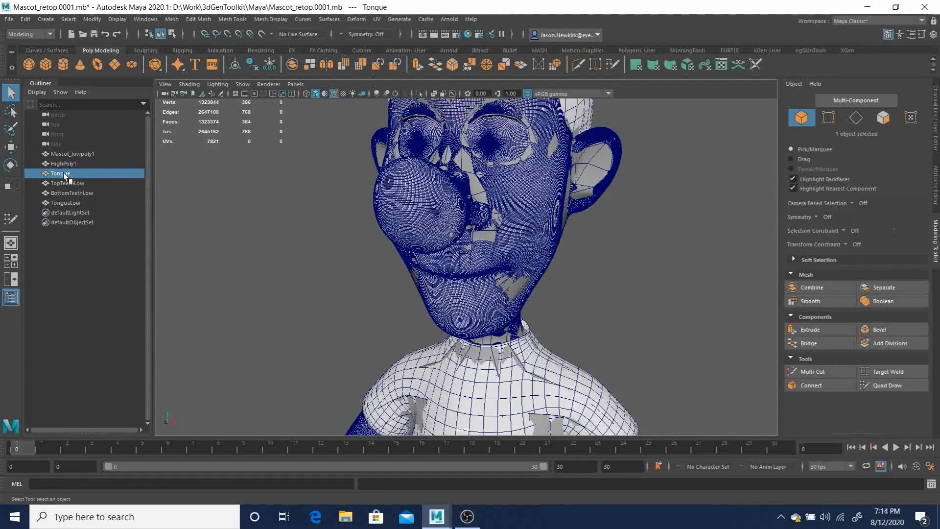
Delete the original Tongue mesh and hide HighPoly1.
{"action": "key", "text": "Delete"}
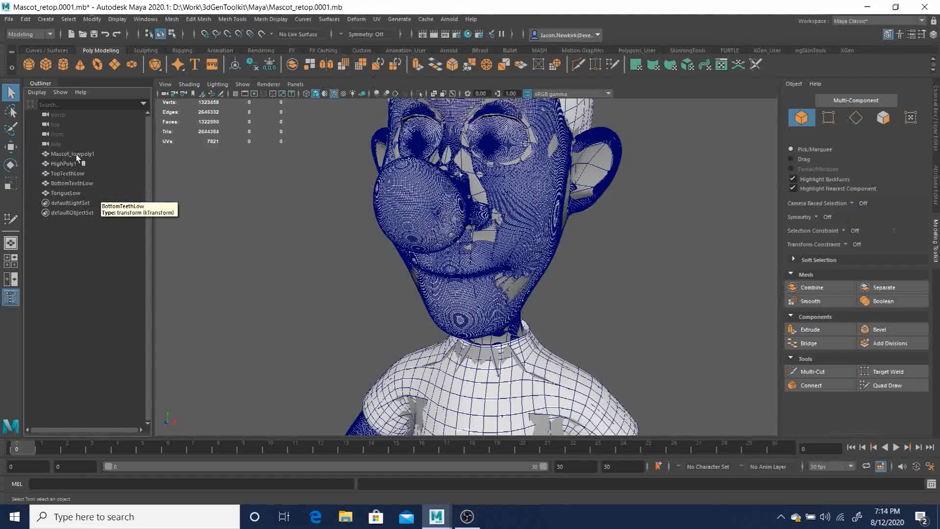
{"action": "left_click", "coordinate": [63, 163]}
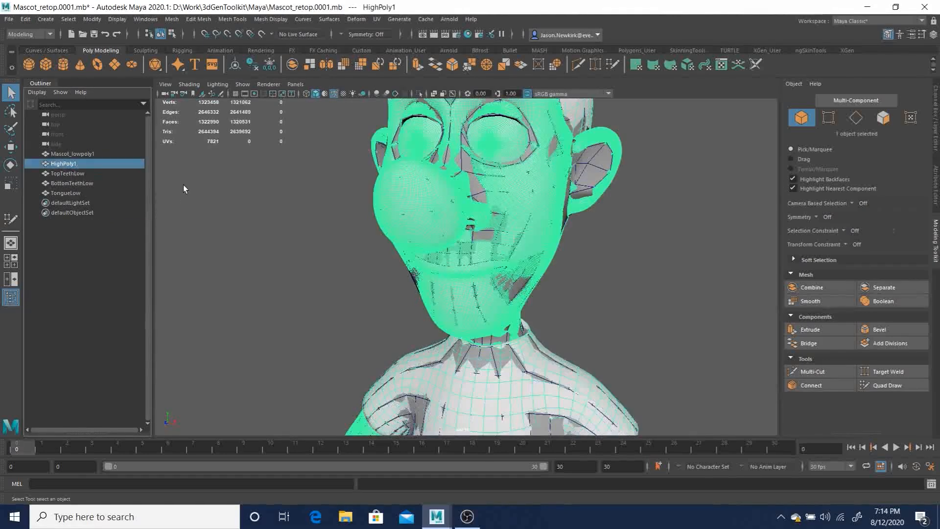
{"action": "key", "text": "ctrl+h"}
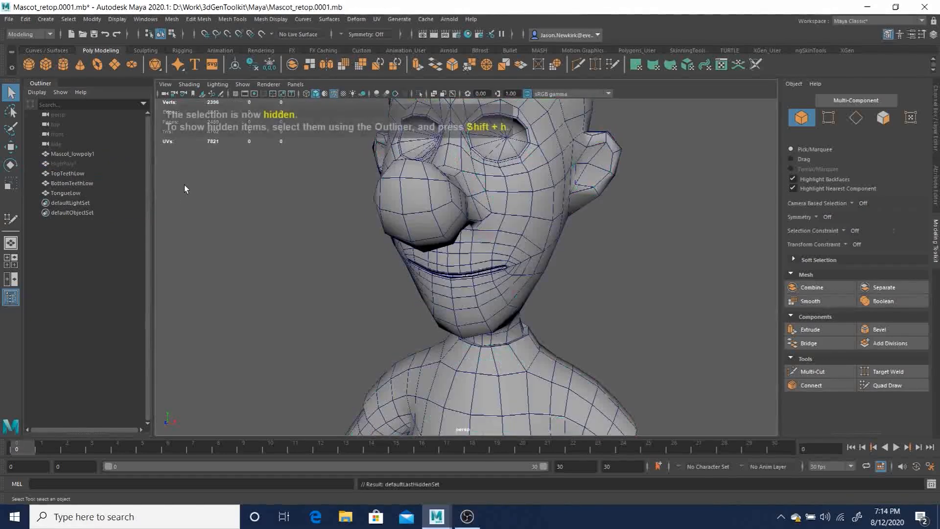
Select TopTeethLow inside the mascot's mouth and show the scene in wireframe.
{"action": "left_click_drag", "start_coordinate": [465, 241], "coordinate": [505, 235], "text": "alt"}
{"action": "right_click_drag", "start_coordinate": [428, 250], "coordinate": [668, 360], "text": "alt"}
{"action": "left_click_drag", "start_coordinate": [668, 361], "coordinate": [556, 336], "text": "alt"}
{"action": "left_click", "coordinate": [490, 249]}
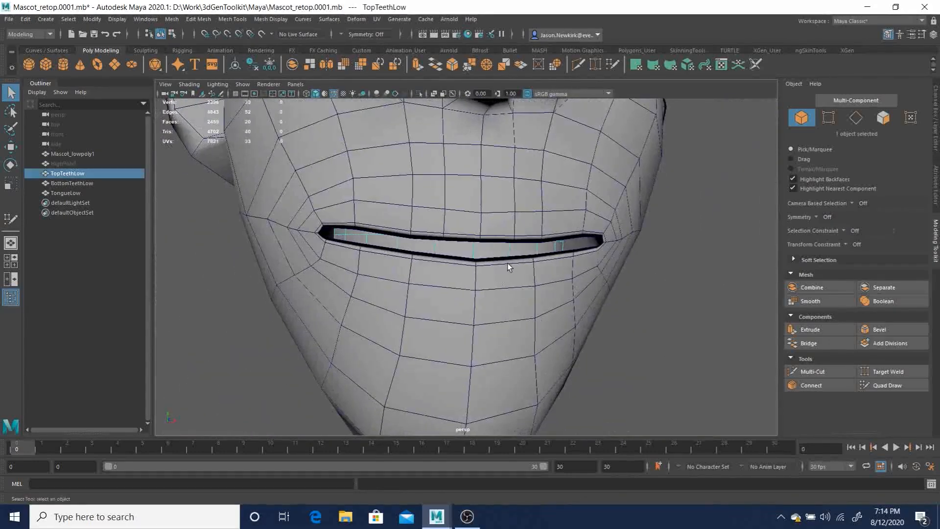
{"action": "left_click_drag", "start_coordinate": [508, 263], "coordinate": [512, 267], "text": "alt"}
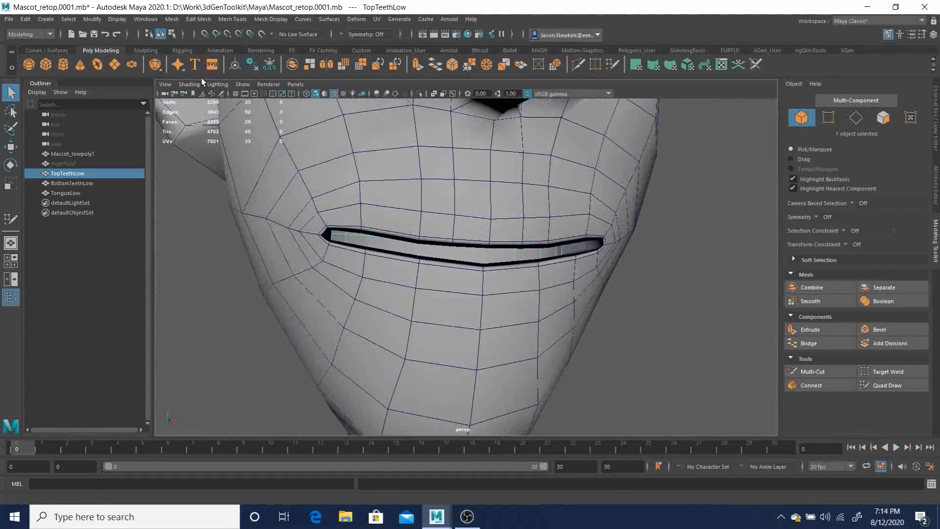
{"action": "key", "text": "4"}
{"action": "left_click_drag", "start_coordinate": [284, 117], "coordinate": [401, 137], "text": "alt"}
{"action": "left_click_drag", "start_coordinate": [497, 204], "coordinate": [324, 213], "text": "alt"}
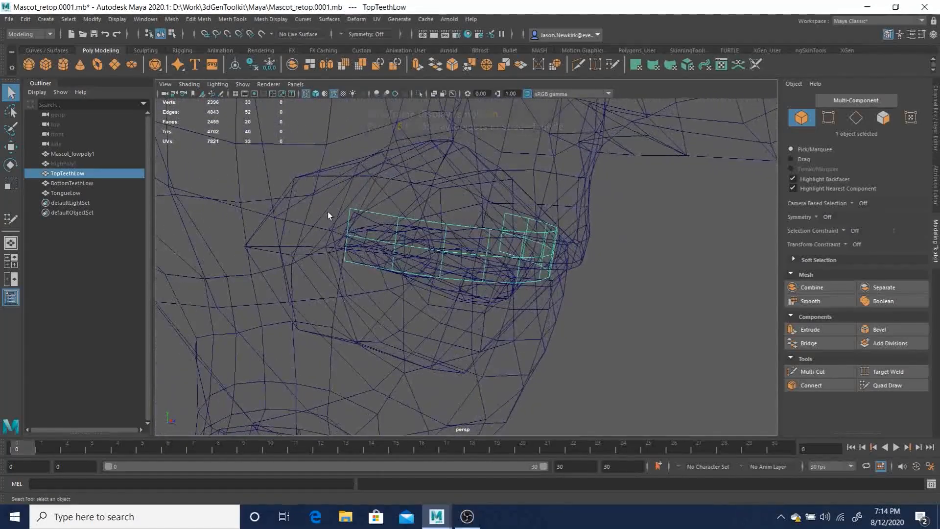
Select the 11 vertices along TopTeethLow's upper edge and raise them to about Y 182.19.
{"action": "left_click", "coordinate": [828, 118]}
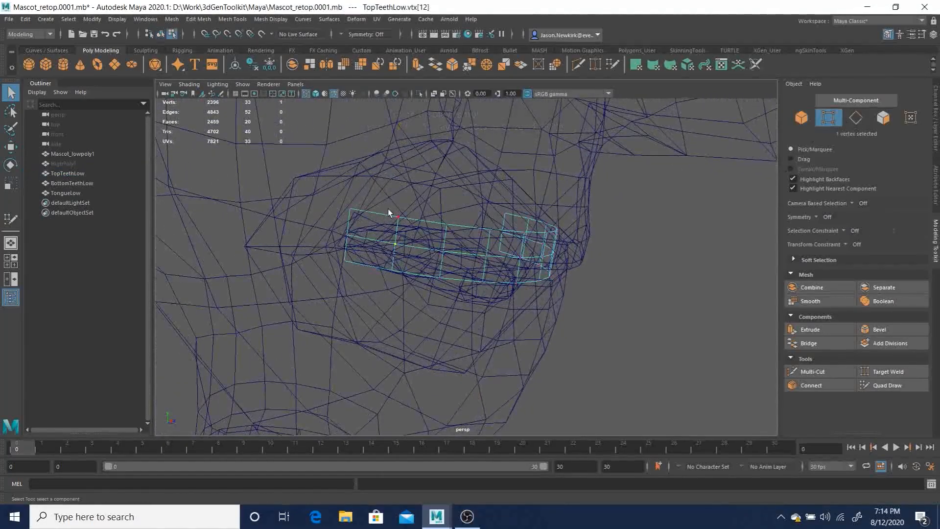
{"action": "double_click", "coordinate": [448, 224], "text": "shift"}
{"action": "left_click_drag", "start_coordinate": [434, 224], "coordinate": [434, 226]}
{"action": "left_click_drag", "start_coordinate": [492, 228], "coordinate": [453, 228], "text": "shift"}
{"action": "left_click_drag", "start_coordinate": [517, 251], "coordinate": [518, 250], "text": "shift"}
{"action": "mouse_move", "coordinate": [517, 250]}
{"action": "left_mouse_down", "text": "alt"}
{"action": "mouse_move", "coordinate": [548, 257]}
{"action": "mouse_move", "coordinate": [474, 218]}
{"action": "mouse_move", "coordinate": [527, 245]}
{"action": "left_mouse_up", "text": "alt"}
{"action": "left_click_drag", "start_coordinate": [558, 210], "coordinate": [539, 226], "text": "shift"}
{"action": "key", "text": "w"}
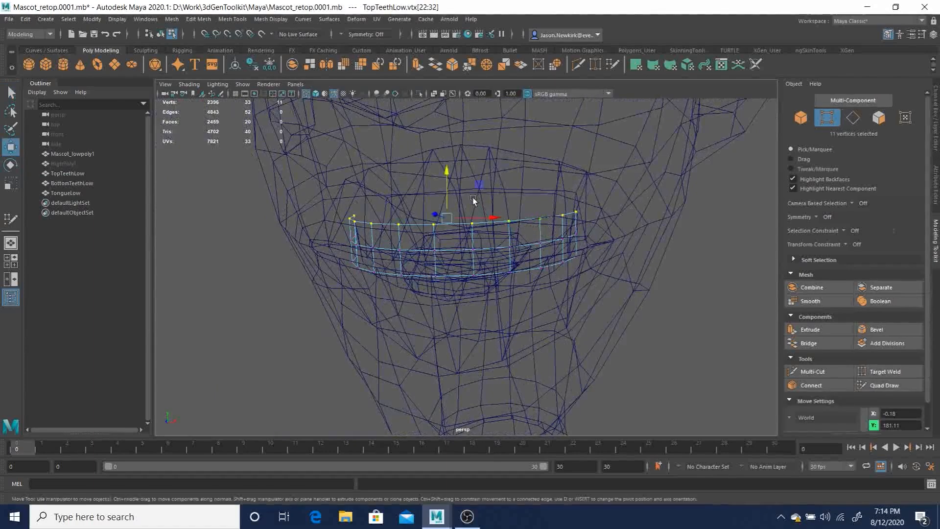
{"action": "mouse_move", "coordinate": [446, 166]}
{"action": "left_mouse_down"}
{"action": "mouse_move", "coordinate": [445, 146]}
{"action": "mouse_move", "coordinate": [559, 202]}
{"action": "mouse_move", "coordinate": [528, 256]}
{"action": "mouse_move", "coordinate": [475, 244]}
{"action": "mouse_move", "coordinate": [438, 255]}
{"action": "mouse_move", "coordinate": [531, 241]}
{"action": "mouse_move", "coordinate": [552, 255]}
{"action": "mouse_move", "coordinate": [518, 273]}
{"action": "mouse_move", "coordinate": [494, 273]}
{"action": "mouse_move", "coordinate": [516, 290]}
{"action": "mouse_move", "coordinate": [539, 287]}
{"action": "mouse_move", "coordinate": [480, 301]}
{"action": "mouse_move", "coordinate": [533, 283]}
{"action": "mouse_move", "coordinate": [431, 293]}
{"action": "mouse_move", "coordinate": [375, 271]}
{"action": "mouse_move", "coordinate": [420, 277]}
{"action": "left_mouse_up"}
{"action": "key", "text": "5"}
{"action": "key", "text": "4"}
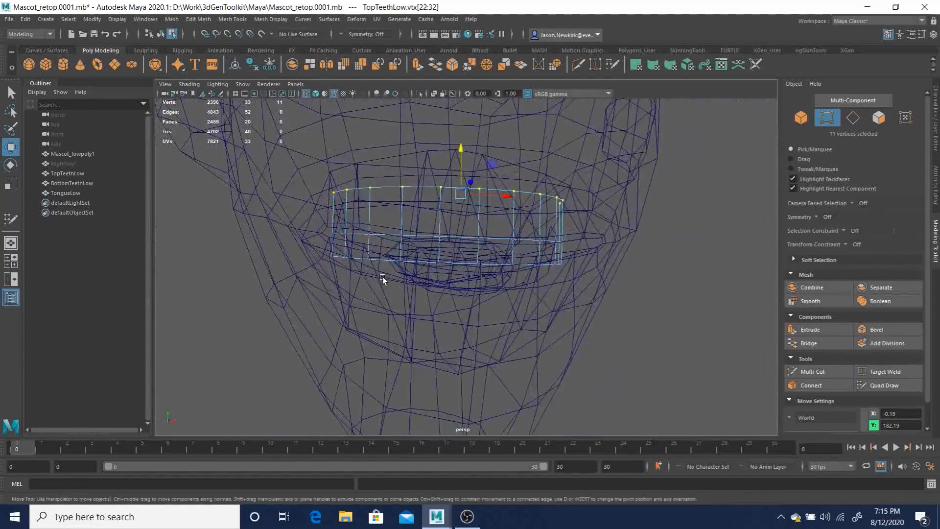
Select the 11 vertices along BottomTeethLow's lower edge and move them downward to make the strip taller.
{"action": "left_click", "coordinate": [65, 182]}
{"action": "left_click_drag", "start_coordinate": [431, 318], "coordinate": [488, 337], "text": "alt"}
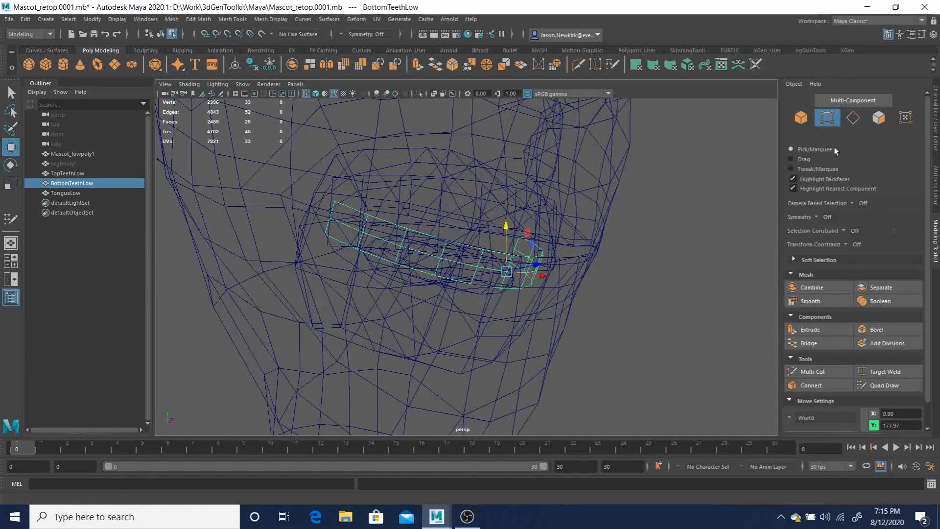
{"action": "left_click", "coordinate": [828, 119]}
{"action": "left_click", "coordinate": [828, 119]}
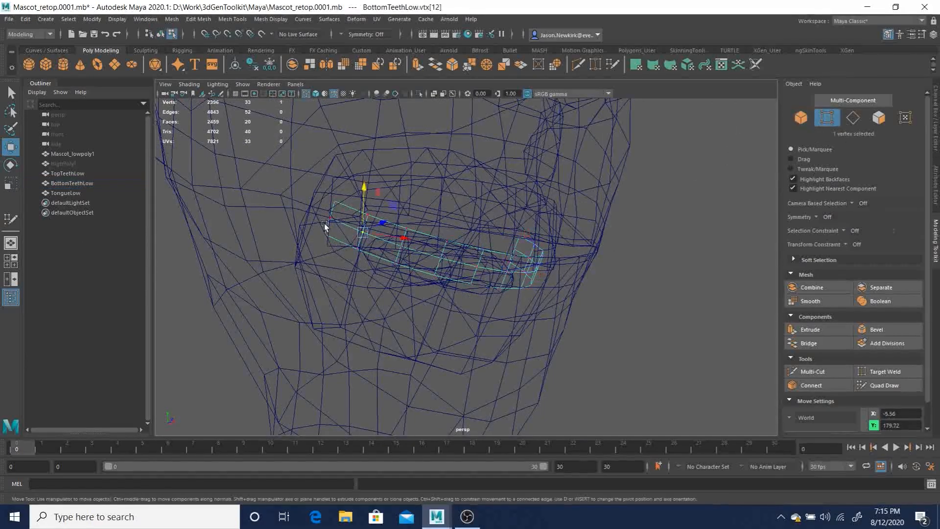
{"action": "key", "text": "q"}
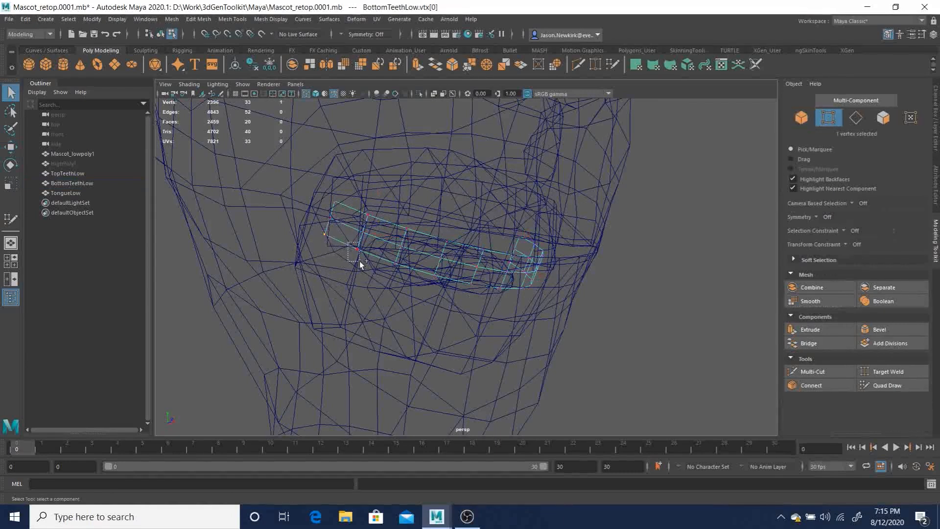
{"action": "left_click", "coordinate": [386, 258], "text": "shift"}
{"action": "left_click_drag", "start_coordinate": [439, 283], "coordinate": [521, 278], "text": "shift"}
{"action": "left_click", "coordinate": [575, 253], "text": "shift"}
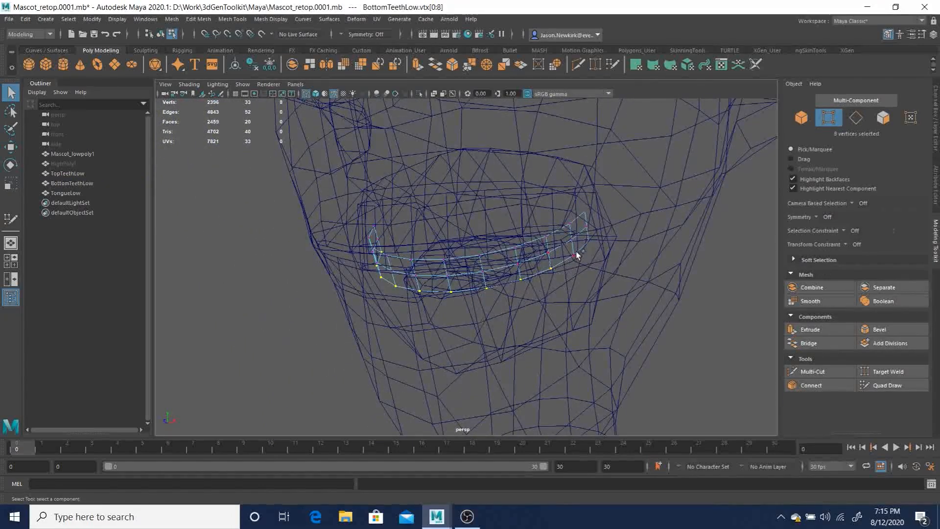
{"action": "left_click", "coordinate": [580, 263], "text": "shift"}
{"action": "left_click_drag", "start_coordinate": [592, 251], "coordinate": [562, 287], "text": "alt"}
{"action": "key", "text": "w"}
{"action": "left_click_drag", "start_coordinate": [457, 255], "coordinate": [412, 241]}
{"action": "left_click_drag", "start_coordinate": [478, 272], "coordinate": [462, 262], "text": "alt"}
{"action": "left_click_drag", "start_coordinate": [465, 225], "coordinate": [458, 245]}
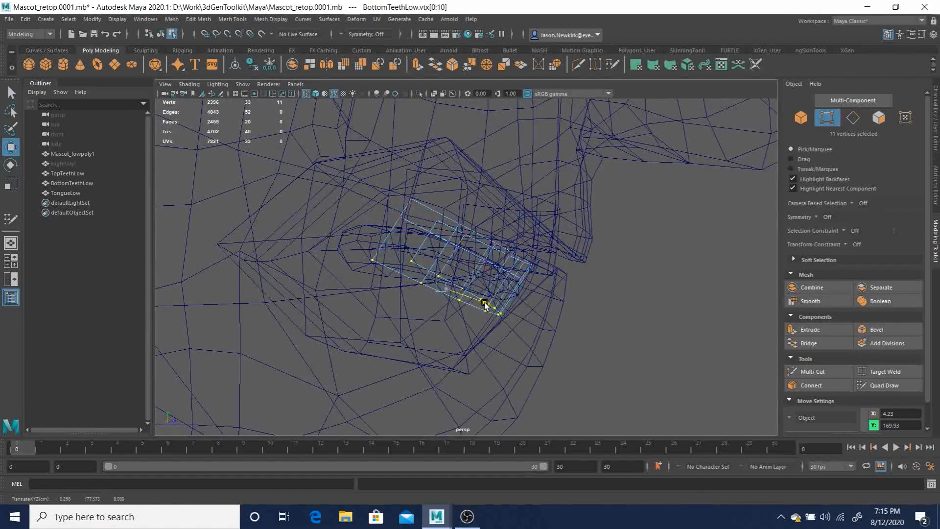
Return to shaded display and examine how the teeth sit inside the mouth of the low-poly character.
{"action": "mouse_move", "coordinate": [459, 243]}
{"action": "left_mouse_down", "text": "alt"}
{"action": "mouse_move", "coordinate": [421, 286]}
{"action": "mouse_move", "coordinate": [493, 264]}
{"action": "mouse_move", "coordinate": [557, 316]}
{"action": "mouse_move", "coordinate": [470, 324]}
{"action": "mouse_move", "coordinate": [549, 323]}
{"action": "mouse_move", "coordinate": [498, 290]}
{"action": "mouse_move", "coordinate": [391, 262]}
{"action": "mouse_move", "coordinate": [445, 266]}
{"action": "left_mouse_up", "text": "alt"}
{"action": "key", "text": "5"}
{"action": "key", "text": "q"}
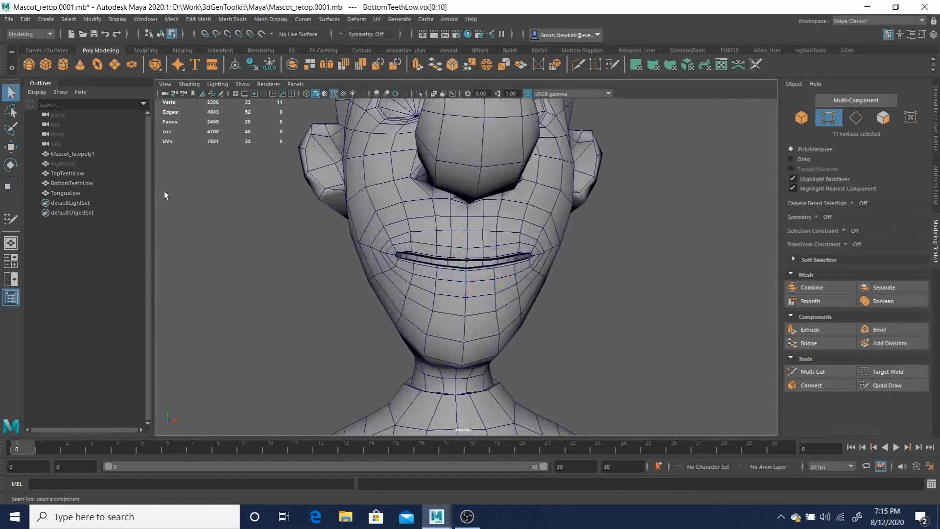
{"action": "left_click", "coordinate": [75, 175]}
{"action": "key", "text": "r"}
{"action": "mouse_move", "coordinate": [499, 269]}
{"action": "left_mouse_down", "text": "alt"}
{"action": "mouse_move", "coordinate": [477, 280]}
{"action": "mouse_move", "coordinate": [506, 261]}
{"action": "left_mouse_up", "text": "alt"}
{"action": "left_click_drag", "start_coordinate": [510, 264], "coordinate": [485, 268], "text": "alt"}
{"action": "key", "text": "q"}
{"action": "right_click_drag", "start_coordinate": [739, 186], "coordinate": [436, 185], "text": "alt"}
{"action": "left_click_drag", "start_coordinate": [547, 237], "coordinate": [559, 205], "text": "alt"}
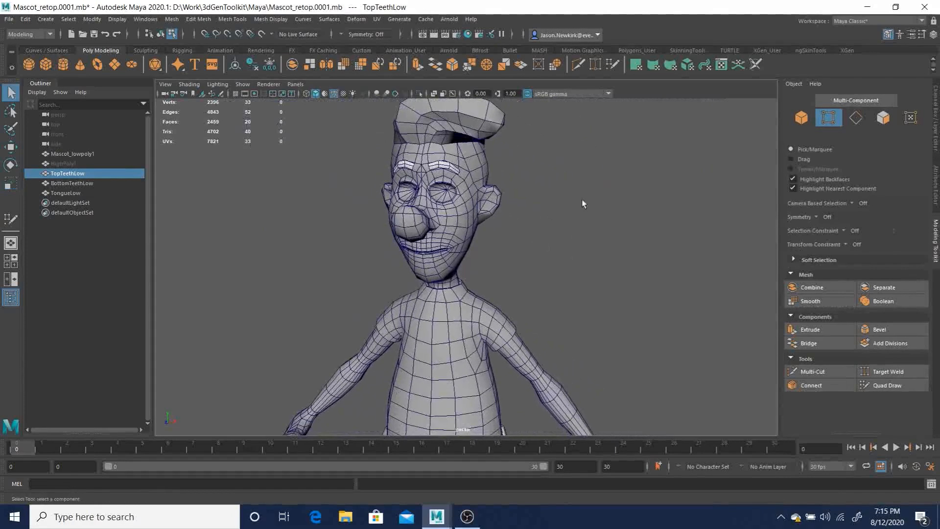
Combine Mascot_lowpoly1, TopTeethLow, BottomTeethLow and TongueLow into a single mesh.
{"action": "left_click", "coordinate": [801, 118]}
{"action": "left_click_drag", "start_coordinate": [583, 304], "coordinate": [512, 313], "text": "alt"}
{"action": "left_click", "coordinate": [585, 237]}
{"action": "left_click_drag", "start_coordinate": [636, 254], "coordinate": [529, 240], "text": "alt"}
{"action": "left_click", "coordinate": [68, 172]}
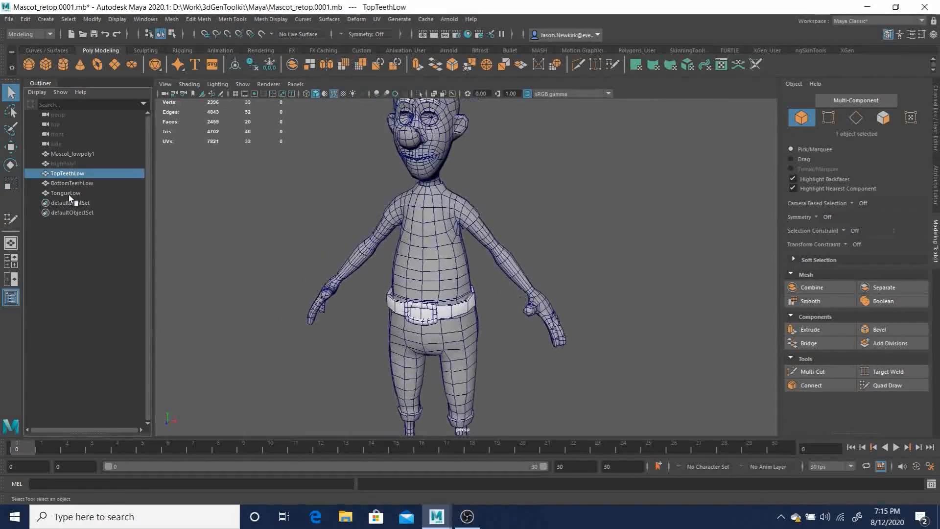
{"action": "left_click", "coordinate": [69, 194], "text": "shift"}
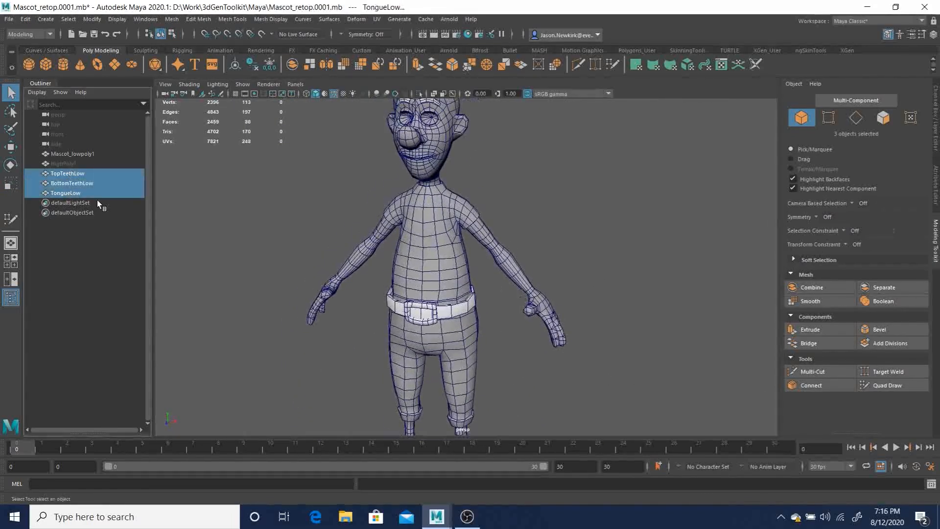
{"action": "left_click", "coordinate": [70, 154], "text": "ctrl"}
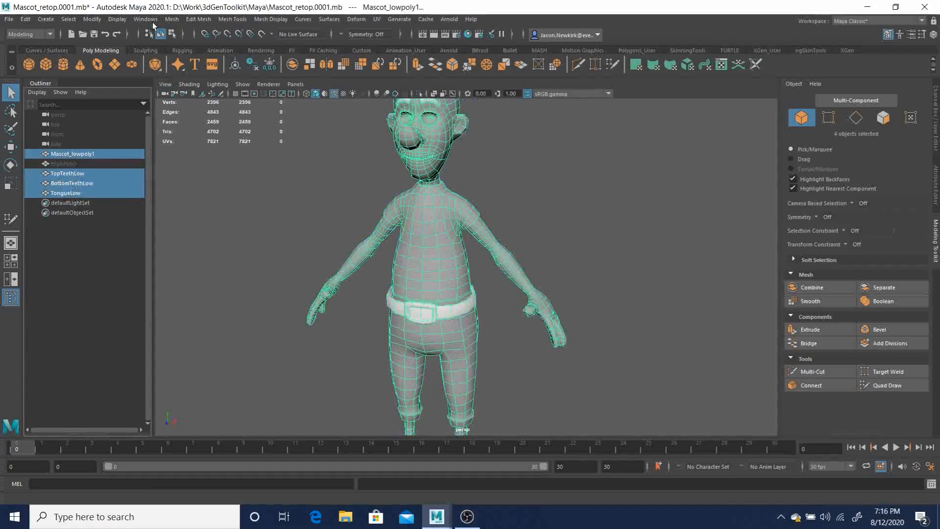
{"action": "left_click", "coordinate": [171, 19]}
{"action": "left_click", "coordinate": [188, 53]}
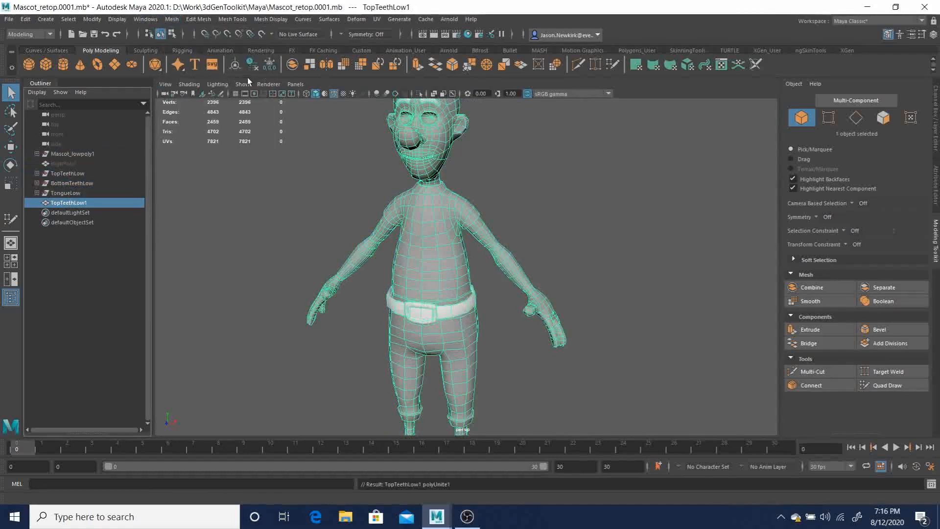
Delete the construction history of the combined mesh TopTeethLow1 and of all objects in the scene.
{"action": "left_click", "coordinate": [26, 19]}
{"action": "mouse_move", "coordinate": [75, 134]}
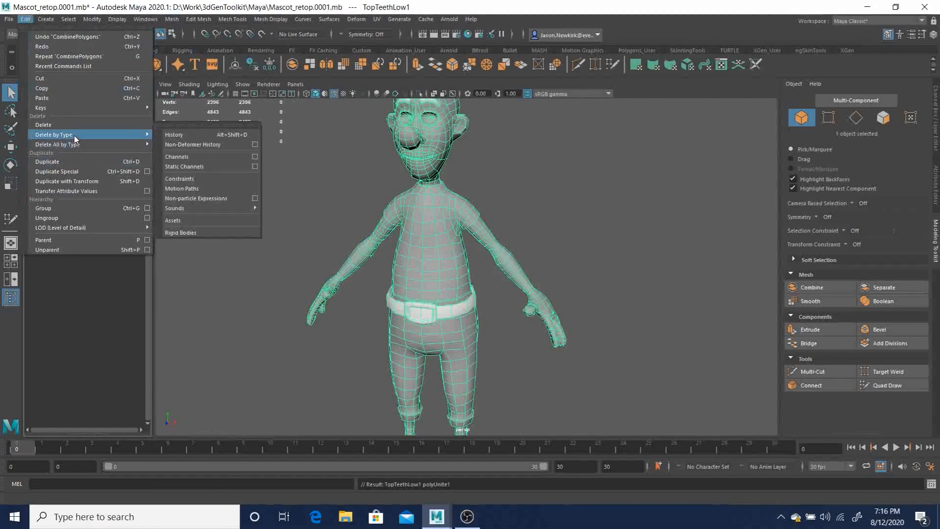
{"action": "left_click", "coordinate": [182, 137]}
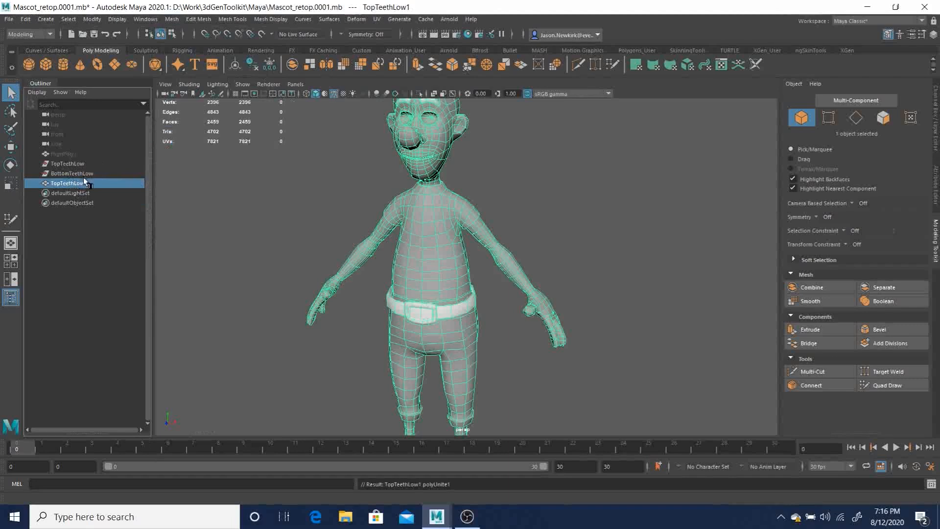
{"action": "left_click", "coordinate": [25, 19]}
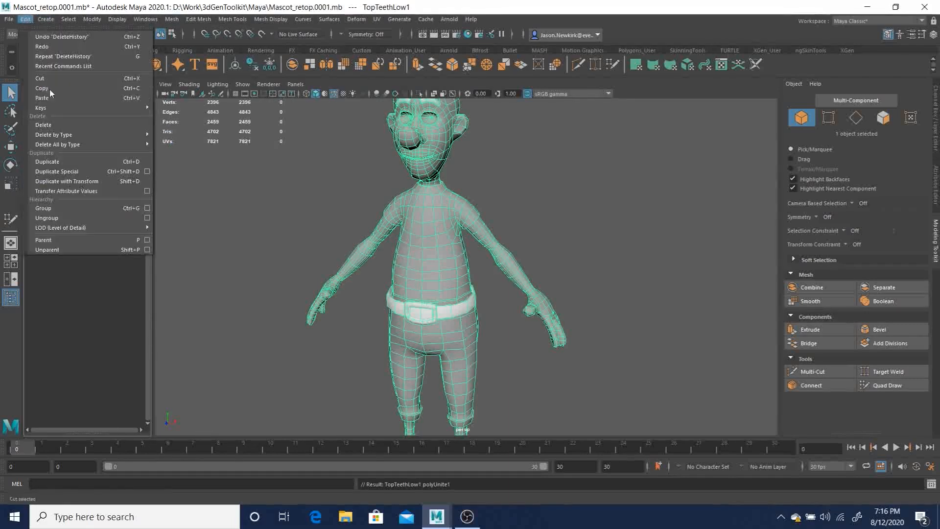
{"action": "mouse_move", "coordinate": [63, 143]}
{"action": "left_click", "coordinate": [190, 144]}
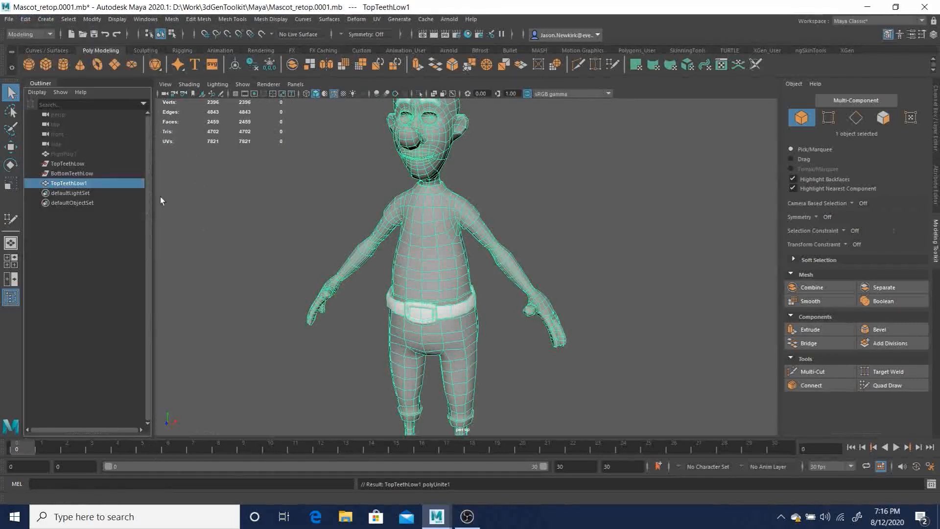
Delete the leftover TopTeethLow and BottomTeethLow nodes, keeping only the combined mesh.
{"action": "left_click", "coordinate": [65, 163]}
{"action": "left_click", "coordinate": [69, 173], "text": "shift"}
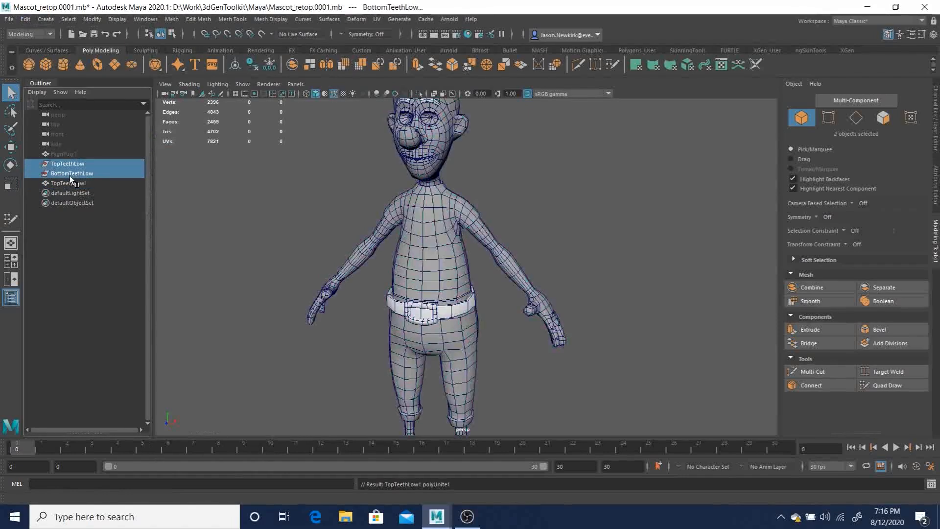
{"action": "key", "text": "Delete"}
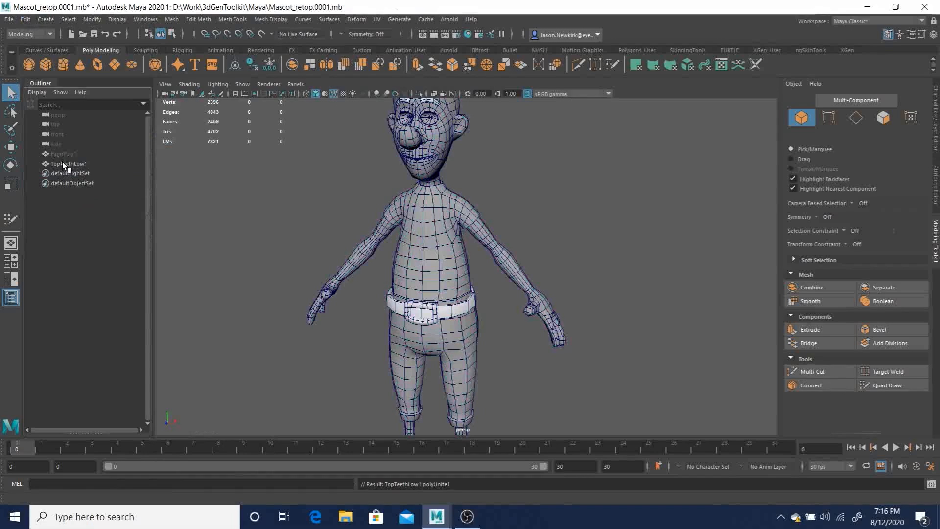
Select TopTeethLow1 and examine the combined low-poly character from the head down to the feet.
{"action": "left_click", "coordinate": [63, 163]}
{"action": "left_click_drag", "start_coordinate": [353, 195], "coordinate": [436, 193], "text": "alt"}
{"action": "right_click_drag", "start_coordinate": [437, 193], "coordinate": [506, 222], "text": "alt"}
{"action": "middle_click_drag", "start_coordinate": [506, 222], "coordinate": [477, 392], "text": "alt"}
{"action": "right_click_drag", "start_coordinate": [477, 362], "coordinate": [554, 352], "text": "alt"}
{"action": "left_click_drag", "start_coordinate": [469, 372], "coordinate": [416, 353], "text": "alt"}
{"action": "right_click_drag", "start_coordinate": [416, 353], "coordinate": [279, 301], "text": "alt"}
{"action": "left_click_drag", "start_coordinate": [279, 301], "coordinate": [396, 287], "text": "alt"}
{"action": "right_click_drag", "start_coordinate": [396, 287], "coordinate": [267, 255], "text": "alt"}
{"action": "middle_click_drag", "start_coordinate": [313, 249], "coordinate": [360, 217], "text": "alt"}
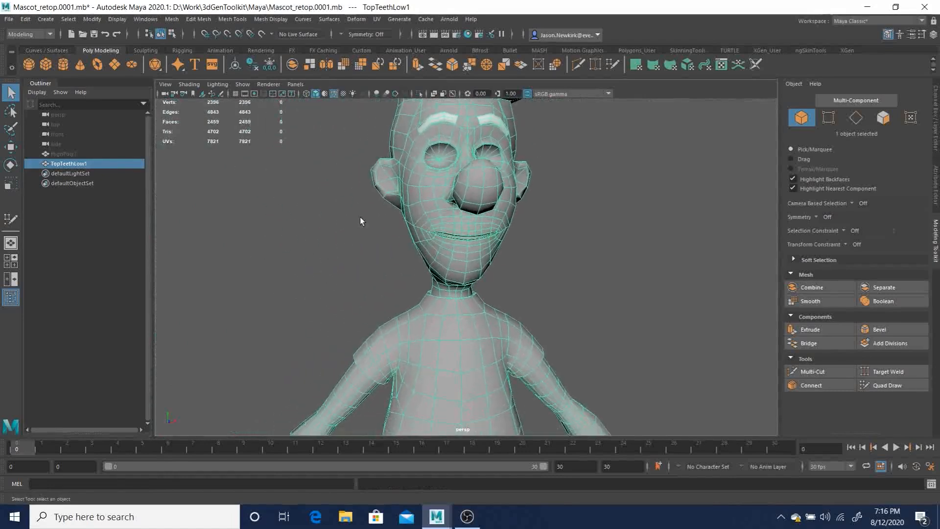
Rename the combined mesh TopTeethLow1 as MascotLow.
{"action": "double_click", "coordinate": [74, 164]}
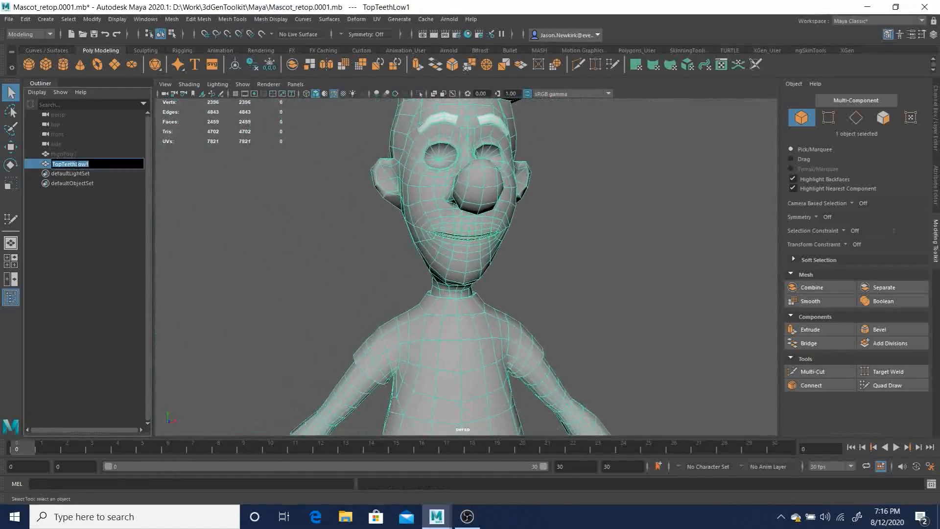
{"action": "type", "text": "MascotLow"}
{"action": "key", "text": "Return"}
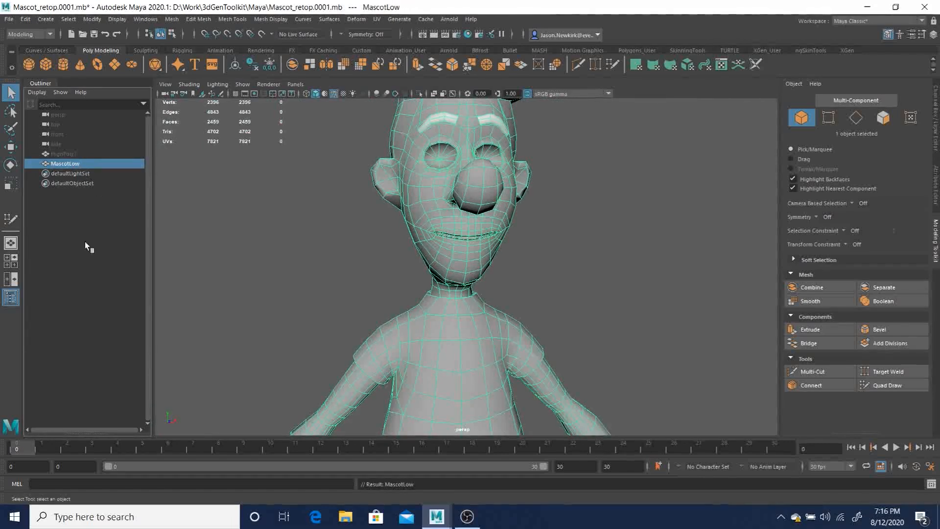
Deselect MascotLow and turn off Wireframe on Shaded to inspect the whole character with smooth shading only.
{"action": "right_click_drag", "start_coordinate": [366, 275], "coordinate": [313, 254], "text": "alt"}
{"action": "middle_click_drag", "start_coordinate": [406, 351], "coordinate": [385, 228], "text": "alt"}
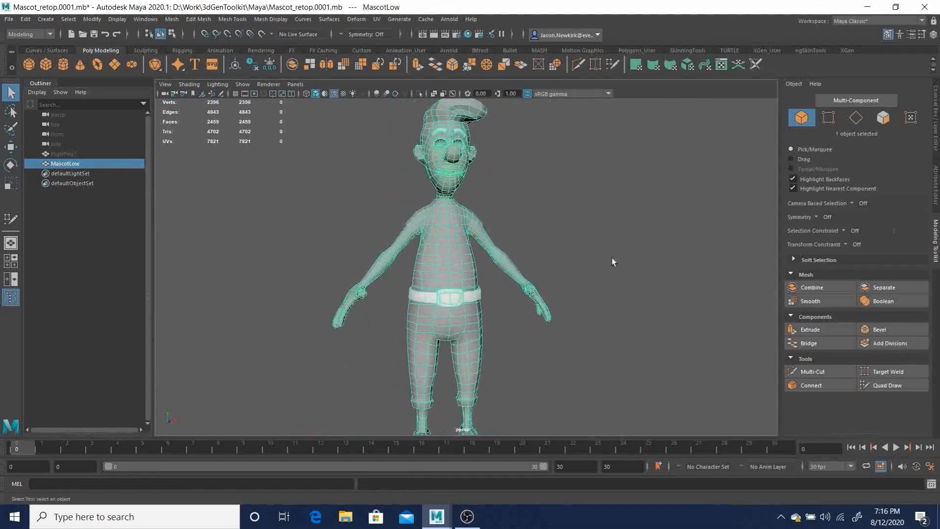
{"action": "left_click", "coordinate": [598, 248]}
{"action": "left_click_drag", "start_coordinate": [598, 248], "coordinate": [510, 297], "text": "alt"}
{"action": "left_click_drag", "start_coordinate": [515, 294], "coordinate": [563, 300], "text": "alt"}
{"action": "right_click_drag", "start_coordinate": [541, 288], "coordinate": [659, 337], "text": "alt"}
{"action": "mouse_move", "coordinate": [590, 308]}
{"action": "left_mouse_down", "text": "alt"}
{"action": "mouse_move", "coordinate": [511, 316]}
{"action": "mouse_move", "coordinate": [577, 314]}
{"action": "left_mouse_up", "text": "alt"}
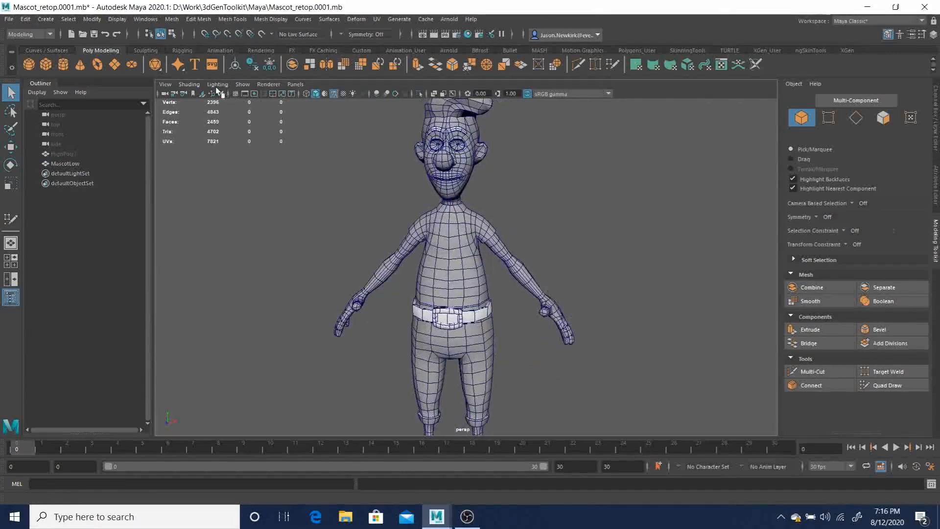
{"action": "left_click", "coordinate": [188, 85]}
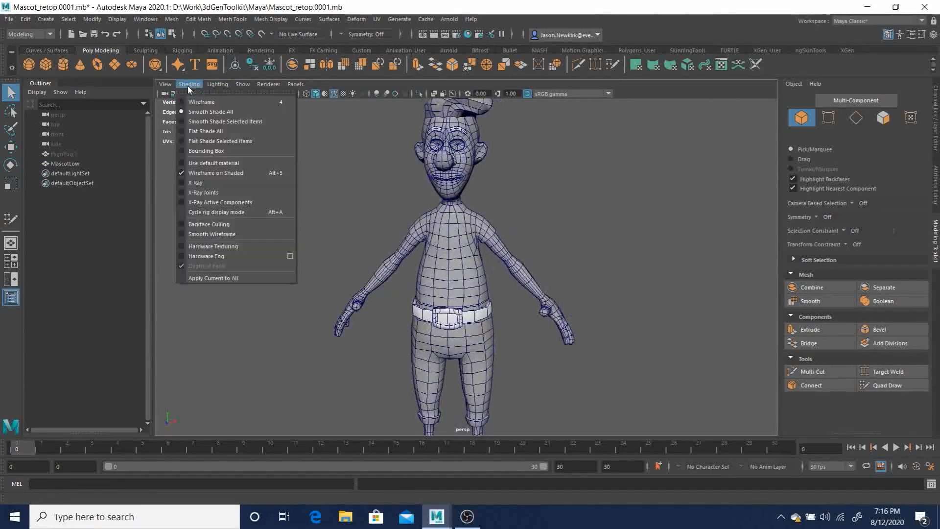
{"action": "left_click", "coordinate": [217, 173]}
{"action": "left_click_drag", "start_coordinate": [531, 266], "coordinate": [667, 265], "text": "alt"}
{"action": "right_click_drag", "start_coordinate": [666, 266], "coordinate": [587, 258], "text": "alt"}
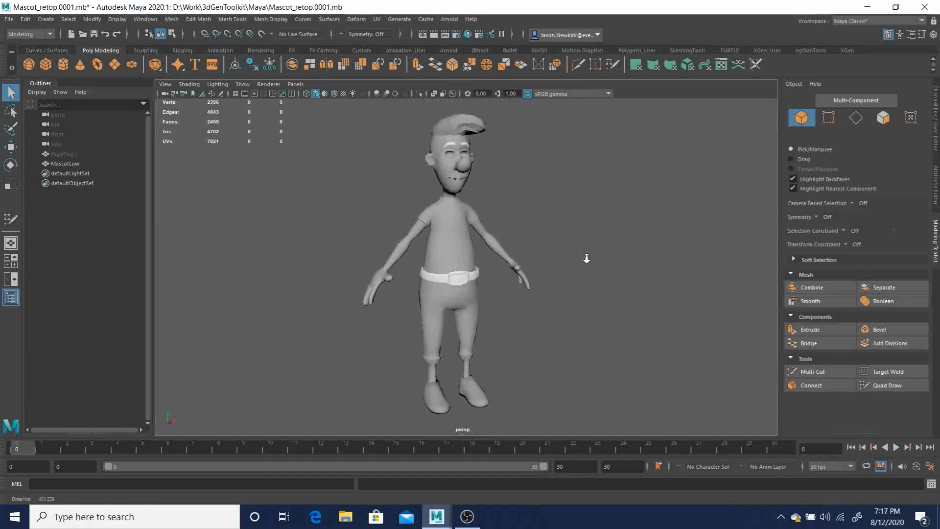
{"action": "left_click_drag", "start_coordinate": [555, 250], "coordinate": [587, 243], "text": "alt"}
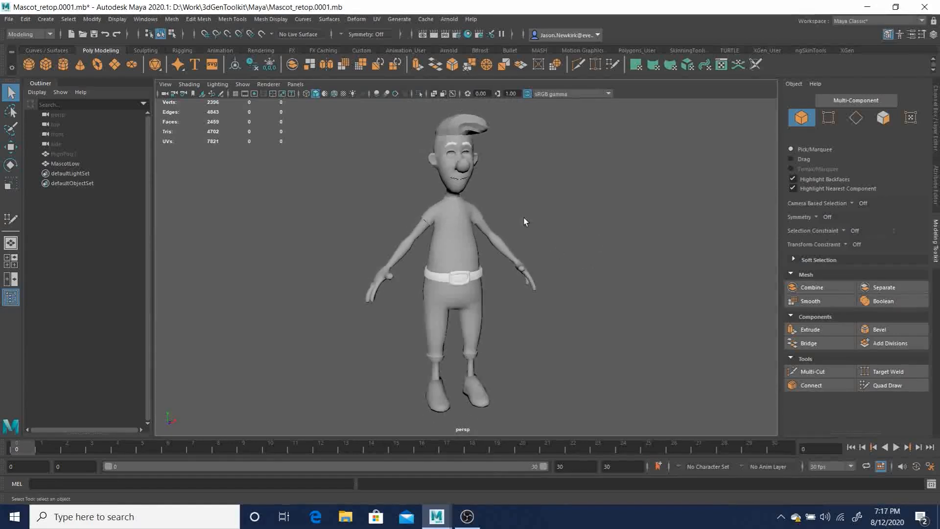
Save the scene as a new incremented version, Mascot_retop.0002.mb.
{"action": "left_click", "coordinate": [21, 22]}
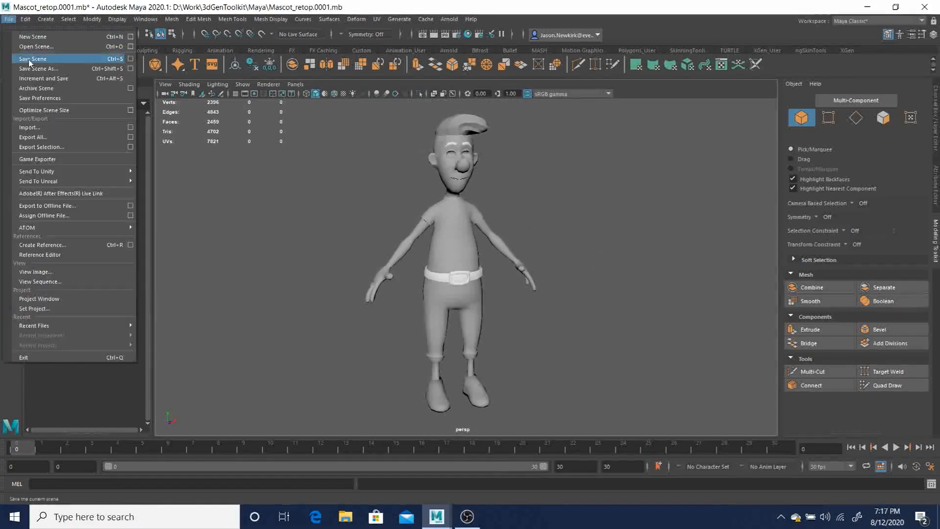
{"action": "left_click", "coordinate": [61, 79]}
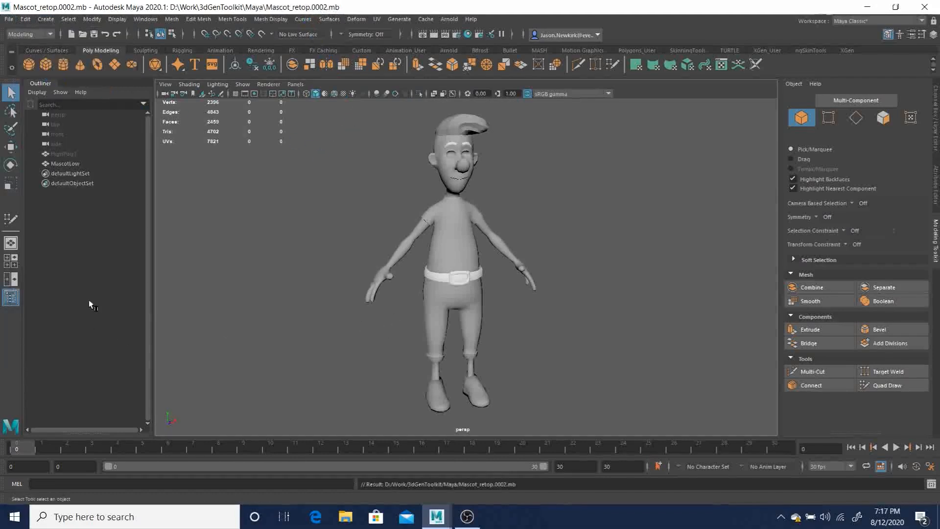
Examine the eyes and eye openings of the low-poly head up close, ending in a front view.
{"action": "left_click_drag", "start_coordinate": [440, 284], "coordinate": [554, 318], "text": "alt"}
{"action": "middle_click_drag", "start_coordinate": [442, 161], "coordinate": [442, 253], "text": "alt"}
{"action": "right_click_drag", "start_coordinate": [367, 188], "coordinate": [703, 383], "text": "alt"}
{"action": "middle_click_drag", "start_coordinate": [438, 203], "coordinate": [527, 256], "text": "alt"}
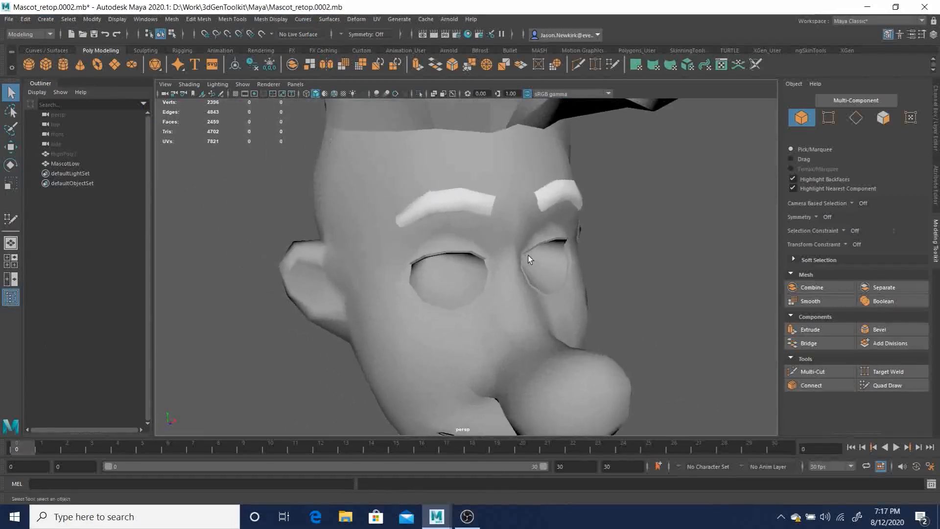
{"action": "left_click_drag", "start_coordinate": [527, 256], "coordinate": [484, 255], "text": "alt"}
{"action": "middle_click_drag", "start_coordinate": [411, 206], "coordinate": [447, 203], "text": "alt"}
{"action": "right_click_drag", "start_coordinate": [447, 204], "coordinate": [450, 271], "text": "alt"}
{"action": "middle_click_drag", "start_coordinate": [414, 250], "coordinate": [409, 266], "text": "alt"}
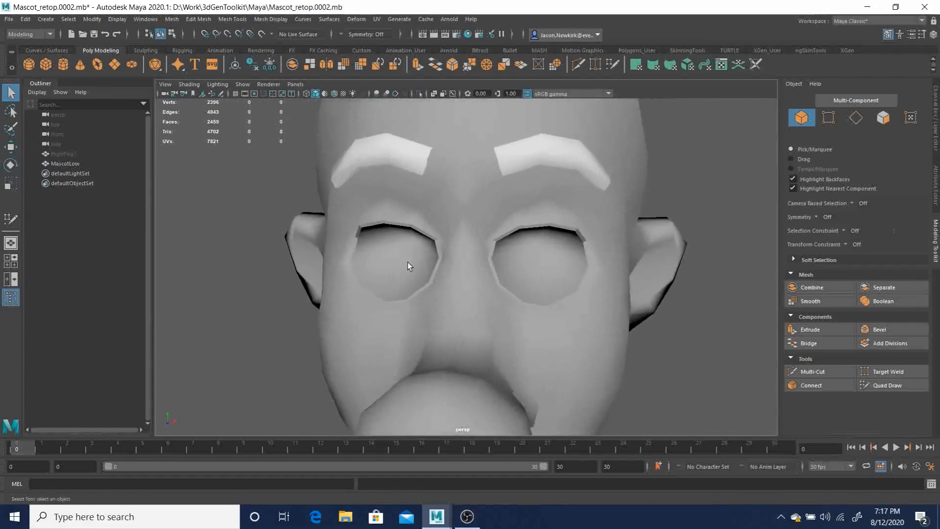
{"action": "left_click_drag", "start_coordinate": [409, 266], "coordinate": [432, 256], "text": "alt"}
{"action": "middle_click_drag", "start_coordinate": [433, 230], "coordinate": [398, 229], "text": "alt"}
{"action": "right_click_drag", "start_coordinate": [398, 229], "coordinate": [401, 238], "text": "alt"}
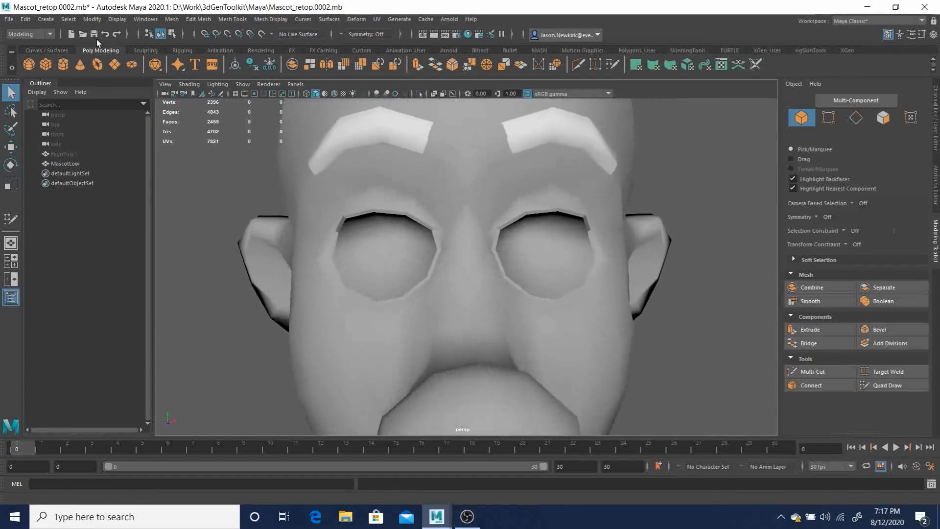
Create a polygon sphere with radius 1, 12 axis divisions and 12 height divisions for the eye.
{"action": "left_click", "coordinate": [52, 23]}
{"action": "mouse_move", "coordinate": [71, 53]}
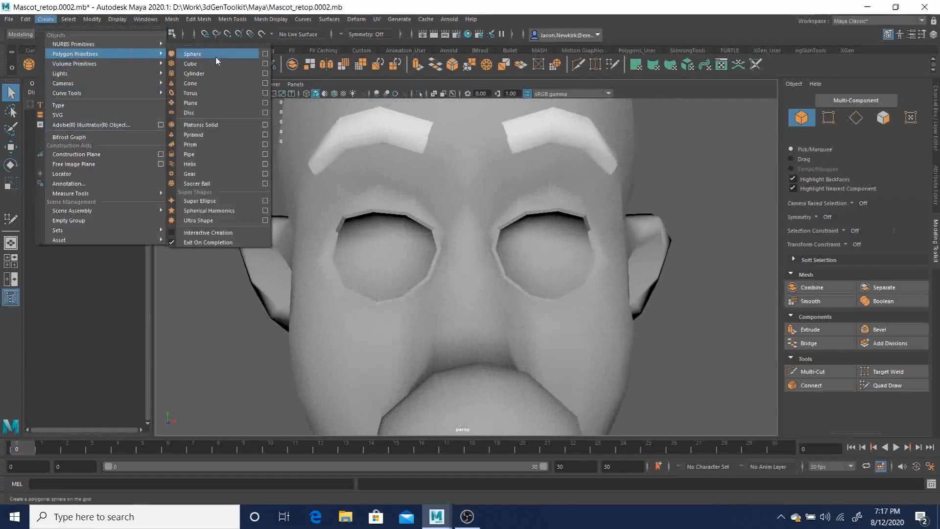
{"action": "left_click", "coordinate": [265, 54]}
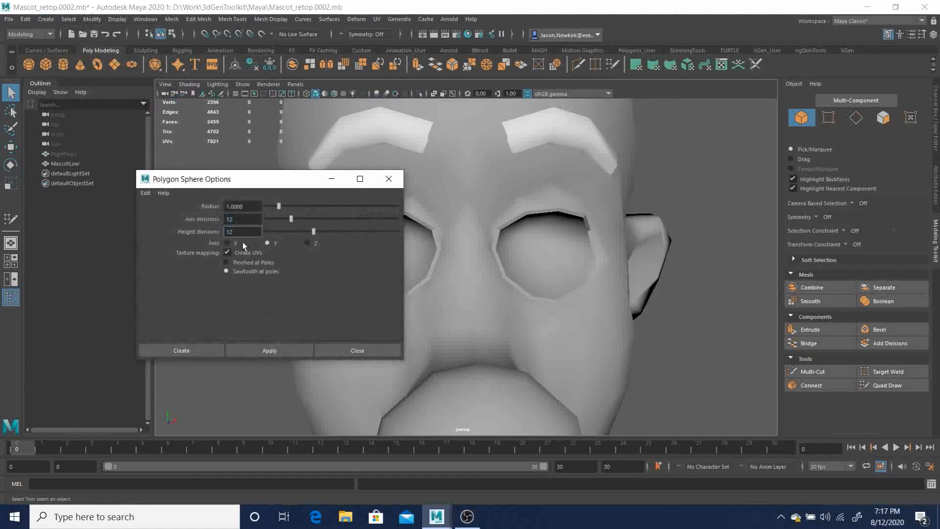
{"action": "left_click", "coordinate": [178, 349]}
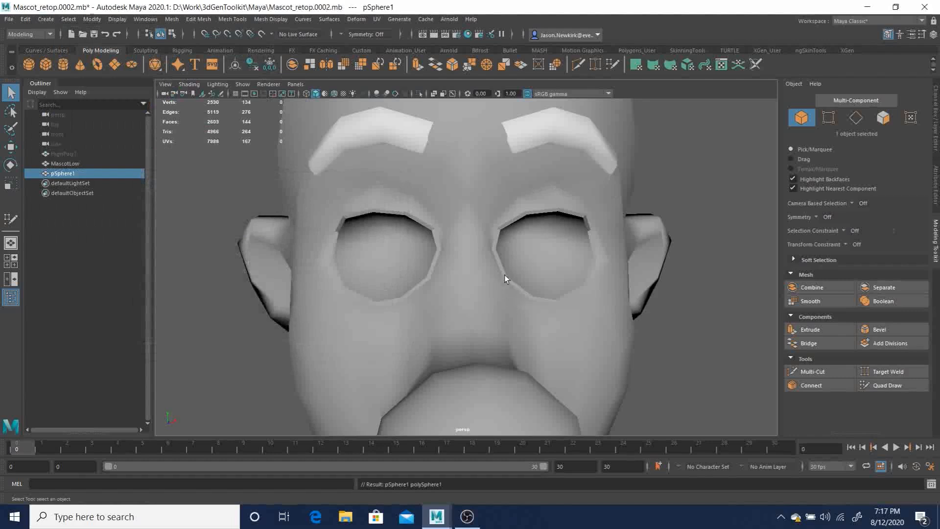
Focus on the new sphere between the feet and scale it up uniformly to about 13.82.
{"action": "left_click_drag", "start_coordinate": [536, 255], "coordinate": [512, 256], "text": "alt"}
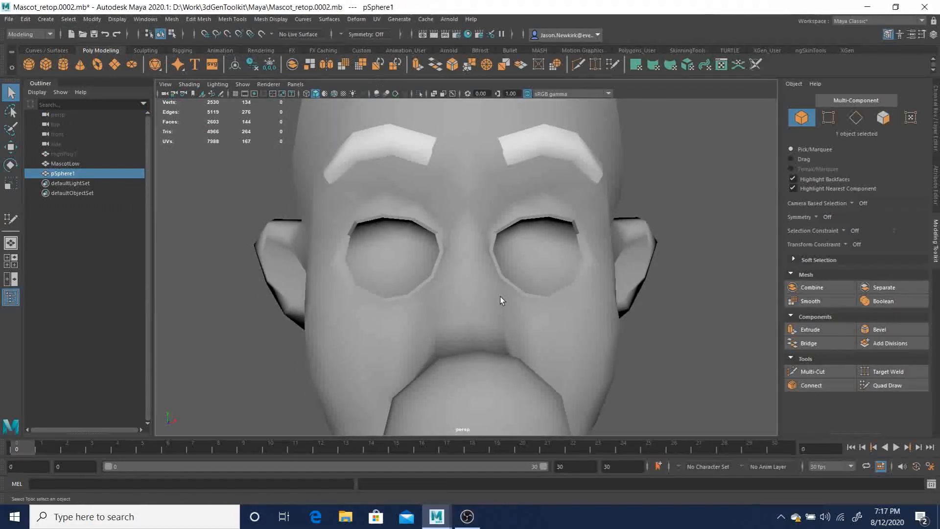
{"action": "key", "text": "f"}
{"action": "scroll", "coordinate": [556, 304], "scroll_direction": "down", "scroll_amount": 5}
{"action": "left_click_drag", "start_coordinate": [505, 240], "coordinate": [402, 212], "text": "alt"}
{"action": "scroll", "coordinate": [402, 211], "scroll_direction": "down", "scroll_amount": 8}
{"action": "key", "text": "r"}
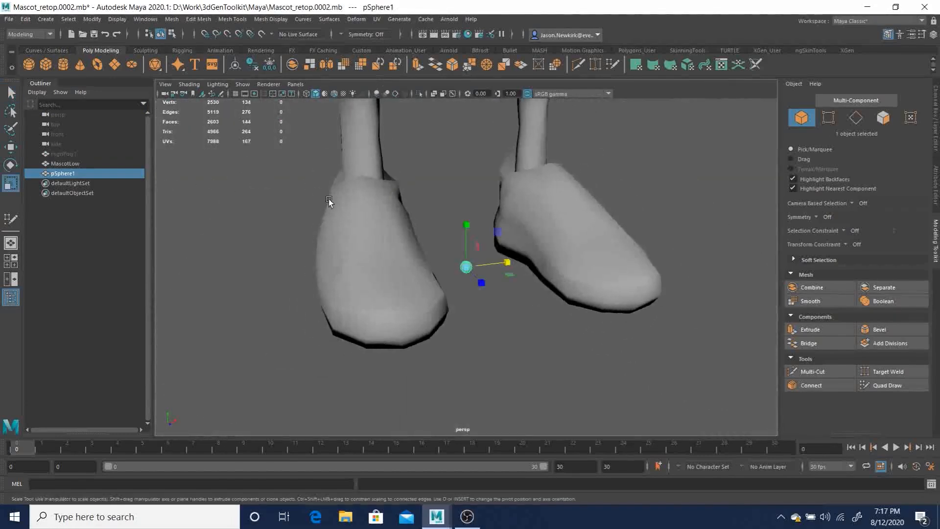
{"action": "middle_click_drag", "start_coordinate": [442, 229], "coordinate": [573, 177]}
{"action": "key", "text": "ctrl+z"}
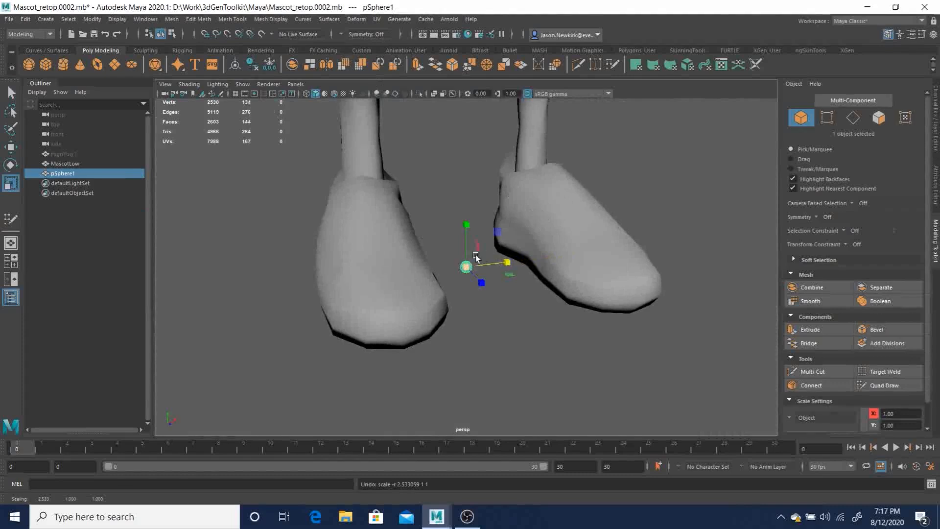
{"action": "left_click_drag", "start_coordinate": [470, 265], "coordinate": [727, 147]}
{"action": "left_click_drag", "start_coordinate": [609, 204], "coordinate": [689, 207], "text": "alt"}
{"action": "right_click_drag", "start_coordinate": [689, 207], "coordinate": [523, 180], "text": "alt"}
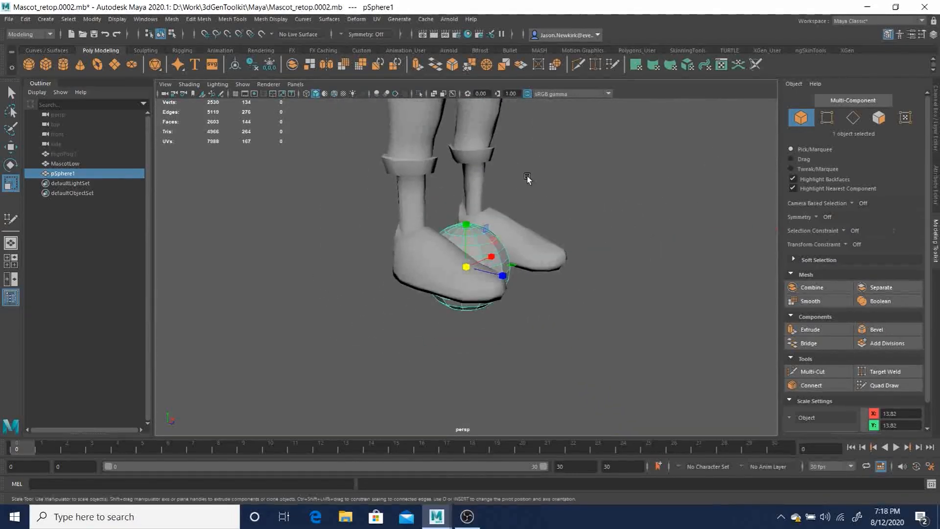
Rotate the sphere about its X axis so that its pole faces the front of the character.
{"action": "key", "text": "e"}
{"action": "left_click_drag", "start_coordinate": [497, 245], "coordinate": [492, 240]}
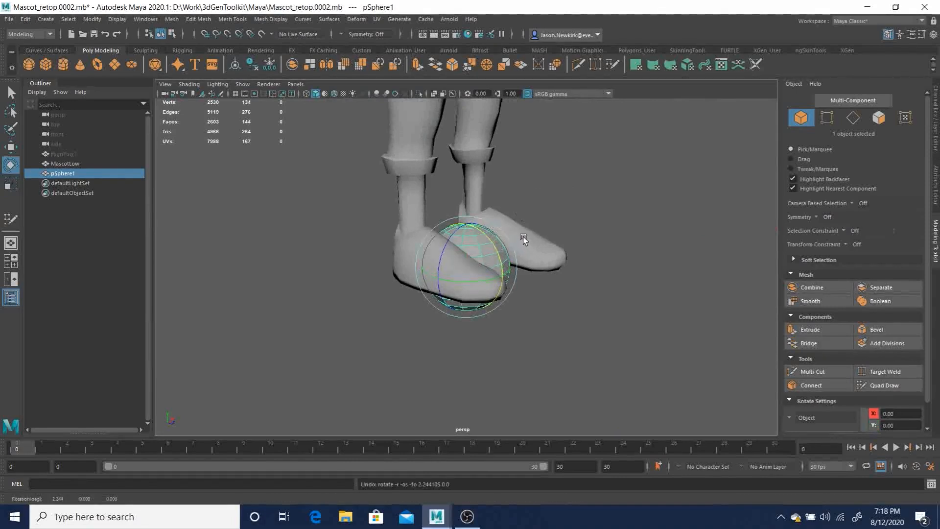
{"action": "left_click_drag", "start_coordinate": [494, 243], "coordinate": [512, 314]}
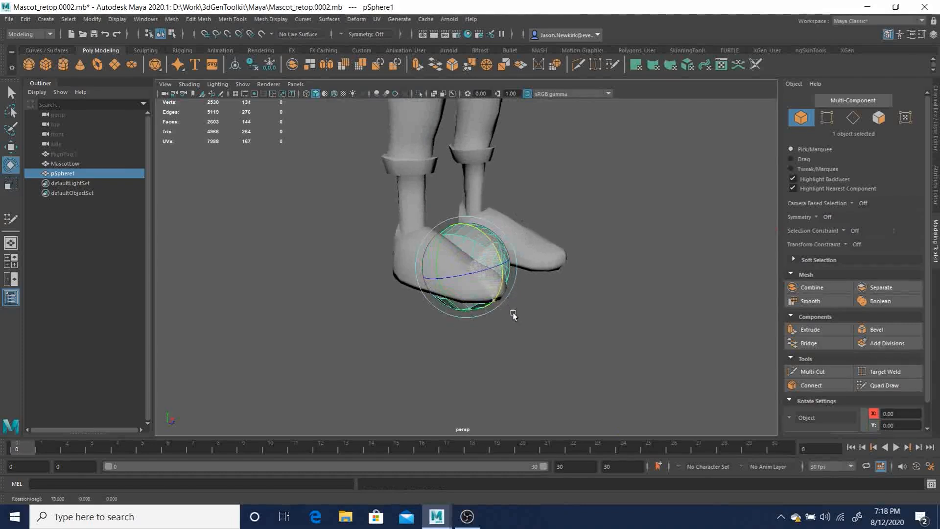
{"action": "left_click_drag", "start_coordinate": [589, 232], "coordinate": [491, 235], "text": "alt"}
Move the sphere up from the feet to the height of the eyes inside the character's head.
{"action": "key", "text": "w"}
{"action": "left_click_drag", "start_coordinate": [465, 311], "coordinate": [465, 84]}
{"action": "right_click_drag", "start_coordinate": [610, 207], "coordinate": [504, 145], "text": "alt"}
{"action": "middle_click_drag", "start_coordinate": [504, 146], "coordinate": [512, 337], "text": "alt"}
{"action": "left_click_drag", "start_coordinate": [512, 336], "coordinate": [472, 170], "text": "alt"}
{"action": "middle_click_drag", "start_coordinate": [534, 161], "coordinate": [565, 327], "text": "alt"}
{"action": "left_click_drag", "start_coordinate": [479, 353], "coordinate": [455, 279]}
{"action": "key", "text": "f"}
{"action": "right_click_drag", "start_coordinate": [536, 287], "coordinate": [507, 285], "text": "alt"}
{"action": "left_click_drag", "start_coordinate": [507, 286], "coordinate": [522, 278], "text": "alt"}
{"action": "right_click_drag", "start_coordinate": [605, 287], "coordinate": [681, 320], "text": "alt"}
{"action": "left_click_drag", "start_coordinate": [590, 321], "coordinate": [606, 296], "text": "alt"}
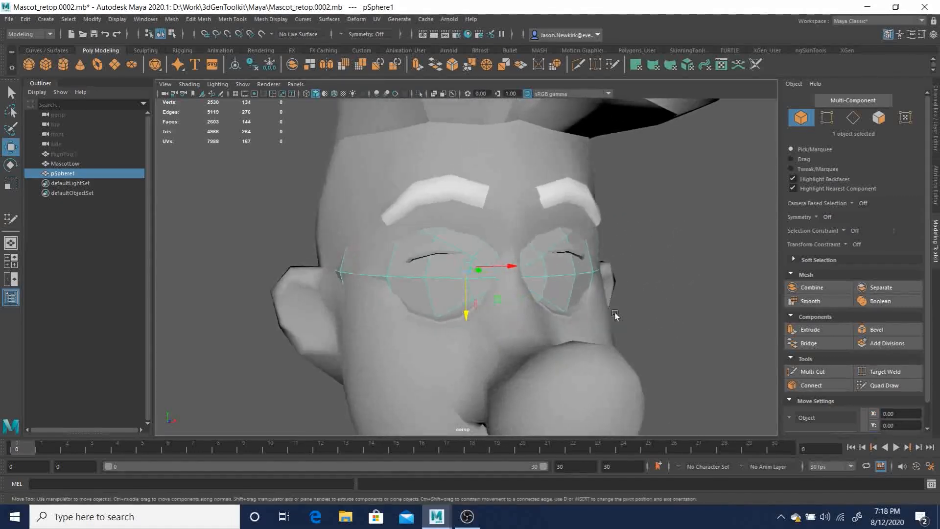
Scale the sphere down uniformly toward eyeball size and move it forward to the front of the face.
{"action": "key", "text": "r"}
{"action": "left_click_drag", "start_coordinate": [483, 269], "coordinate": [428, 274]}
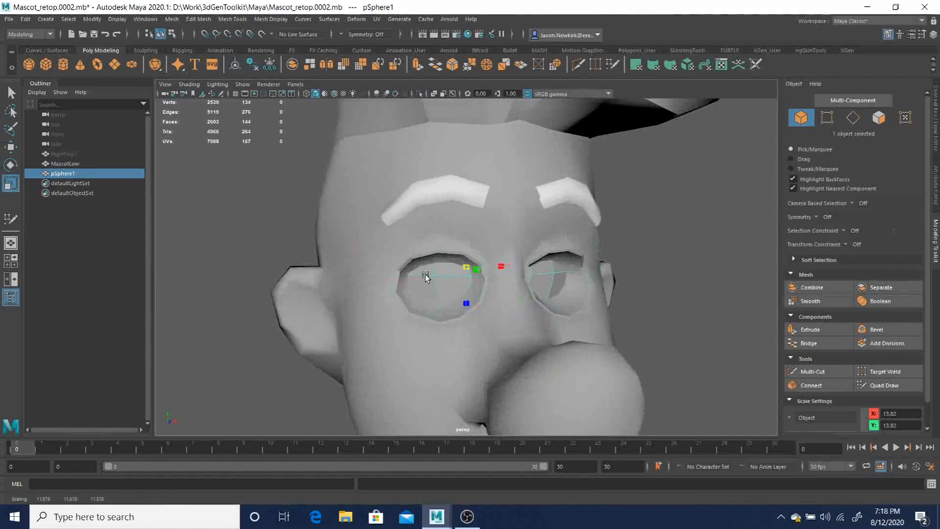
{"action": "left_click_drag", "start_coordinate": [370, 285], "coordinate": [500, 300], "text": "alt"}
{"action": "key", "text": "w"}
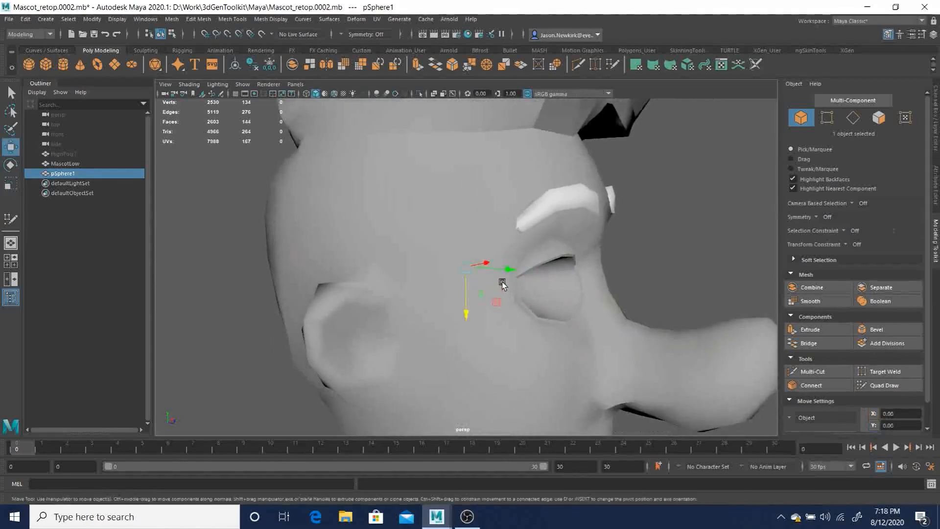
{"action": "left_click_drag", "start_coordinate": [524, 269], "coordinate": [582, 278]}
Shift the sphere sideways, forward and vertically to seat it in the character's right eye opening.
{"action": "left_click_drag", "start_coordinate": [607, 249], "coordinate": [524, 310], "text": "alt"}
{"action": "key", "text": "r"}
{"action": "key", "text": "e"}
{"action": "left_click_drag", "start_coordinate": [504, 263], "coordinate": [456, 337], "text": "alt"}
{"action": "key", "text": "w"}
{"action": "left_click_drag", "start_coordinate": [474, 296], "coordinate": [566, 284]}
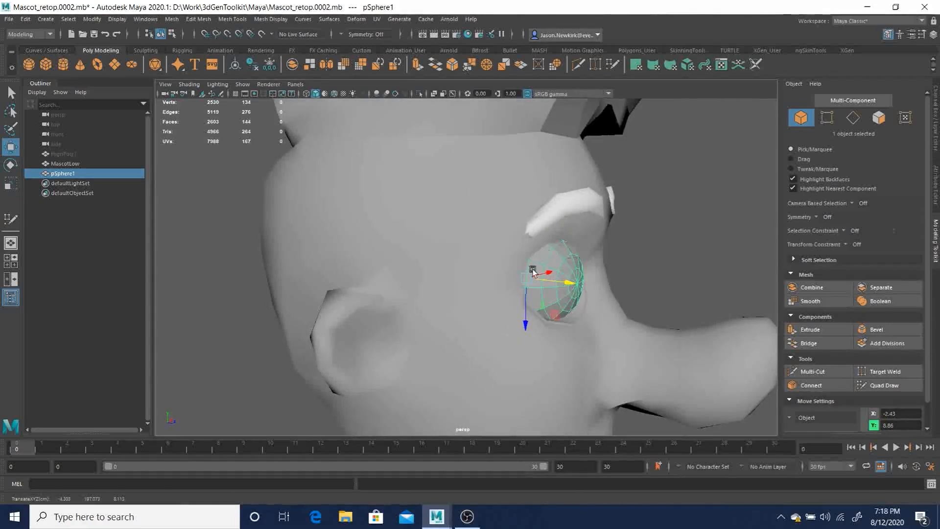
{"action": "left_click_drag", "start_coordinate": [528, 324], "coordinate": [456, 290]}
Unhide HighPoly1 as a reference around the right eye.
{"action": "left_click", "coordinate": [67, 154]}
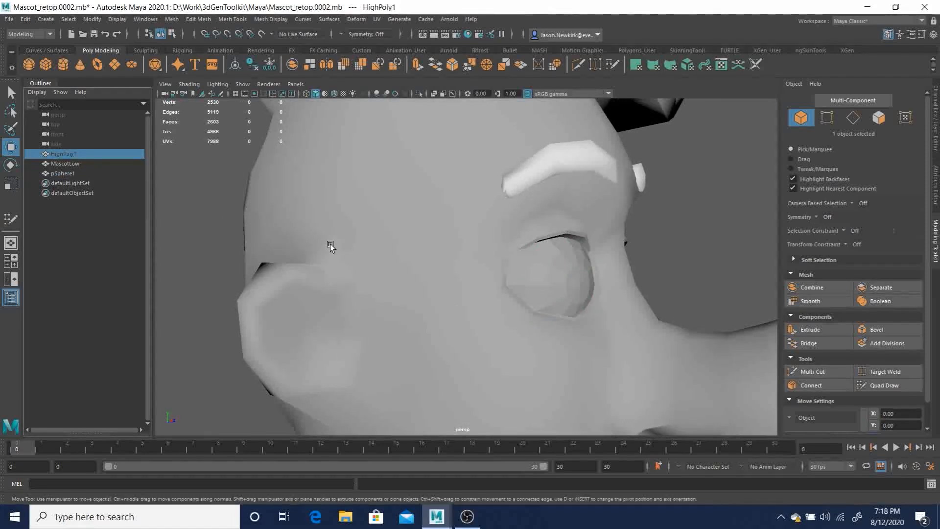
{"action": "key", "text": "shift+h"}
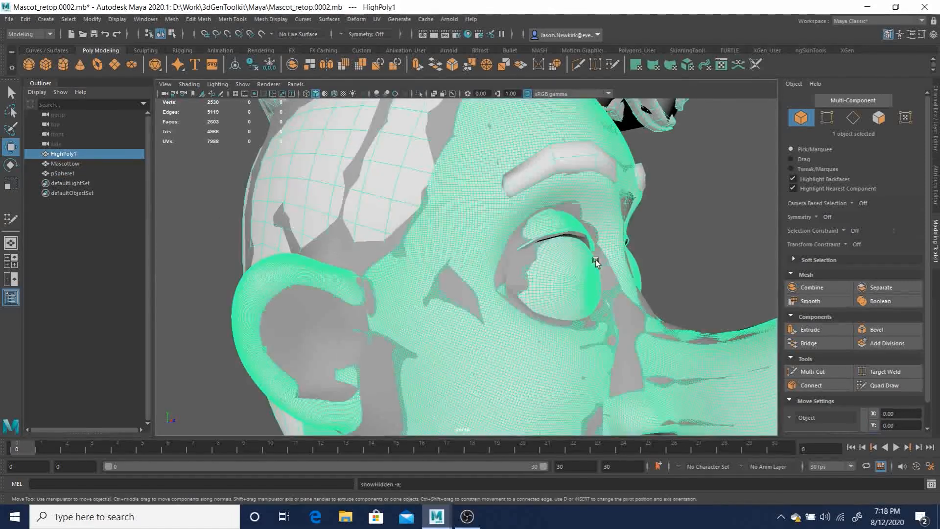
{"action": "left_click_drag", "start_coordinate": [595, 260], "coordinate": [505, 283], "text": "alt"}
{"action": "right_click_drag", "start_coordinate": [506, 283], "coordinate": [577, 338], "text": "alt"}
{"action": "middle_click_drag", "start_coordinate": [578, 337], "coordinate": [497, 186], "text": "alt"}
{"action": "left_click_drag", "start_coordinate": [483, 229], "coordinate": [437, 226], "text": "alt"}
Resize and reposition pSphere1 to match HighPoly1's right eyeball, using wireframe display to compare them.
{"action": "left_click", "coordinate": [62, 174]}
{"action": "key", "text": "r"}
{"action": "left_click_drag", "start_coordinate": [379, 226], "coordinate": [441, 231]}
{"action": "key", "text": "w"}
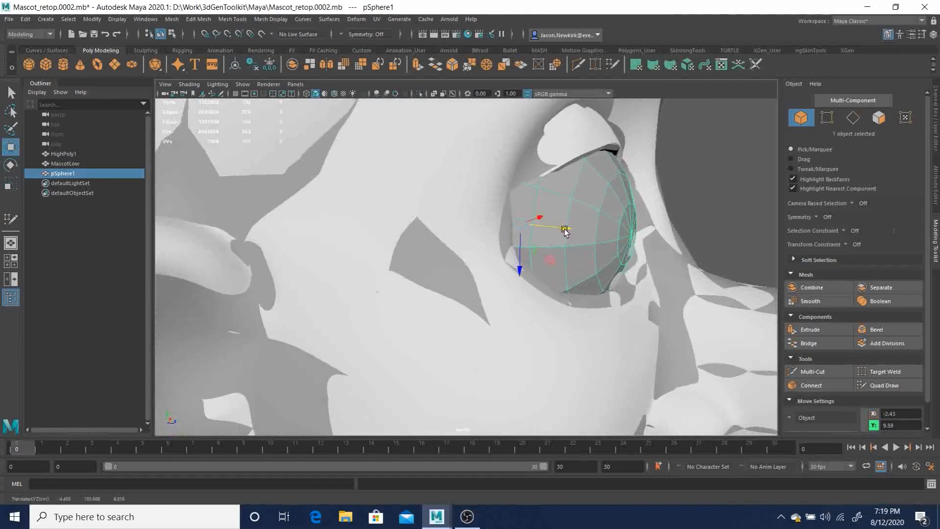
{"action": "key", "text": "4"}
{"action": "scroll", "coordinate": [566, 222], "scroll_direction": "up", "scroll_amount": 2}
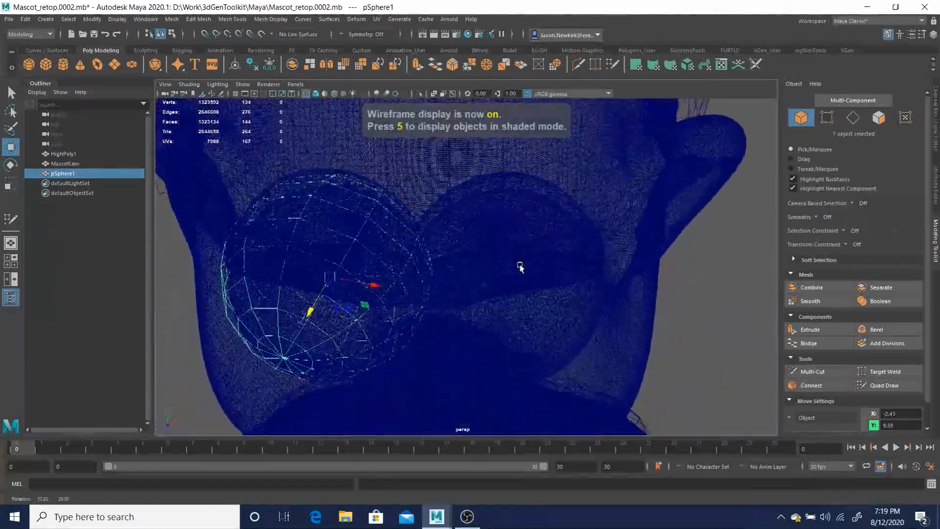